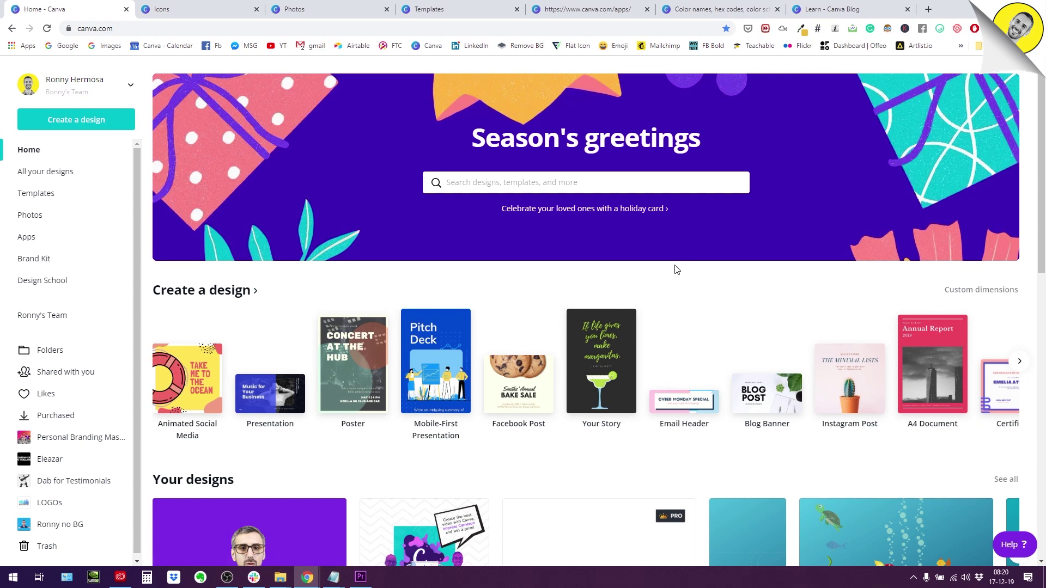
Open the Discover Templates library from the Templates link in the Canva home sidebar
{"action": "left_click_drag", "start_coordinate": [469, 9], "coordinate": [237, 6]}
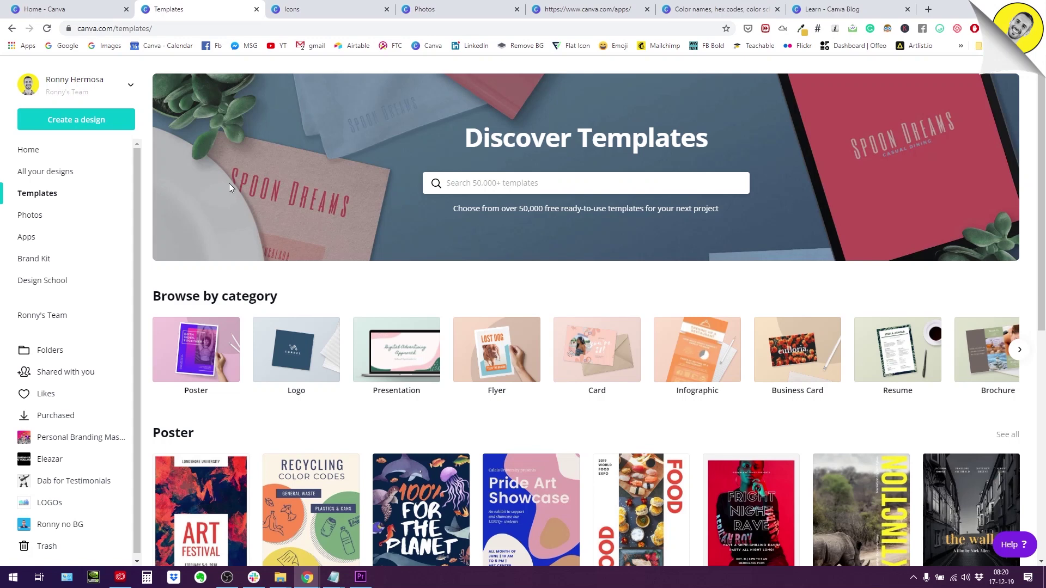
{"action": "scroll", "coordinate": [103, 202], "scroll_direction": "down", "scroll_amount": 1}
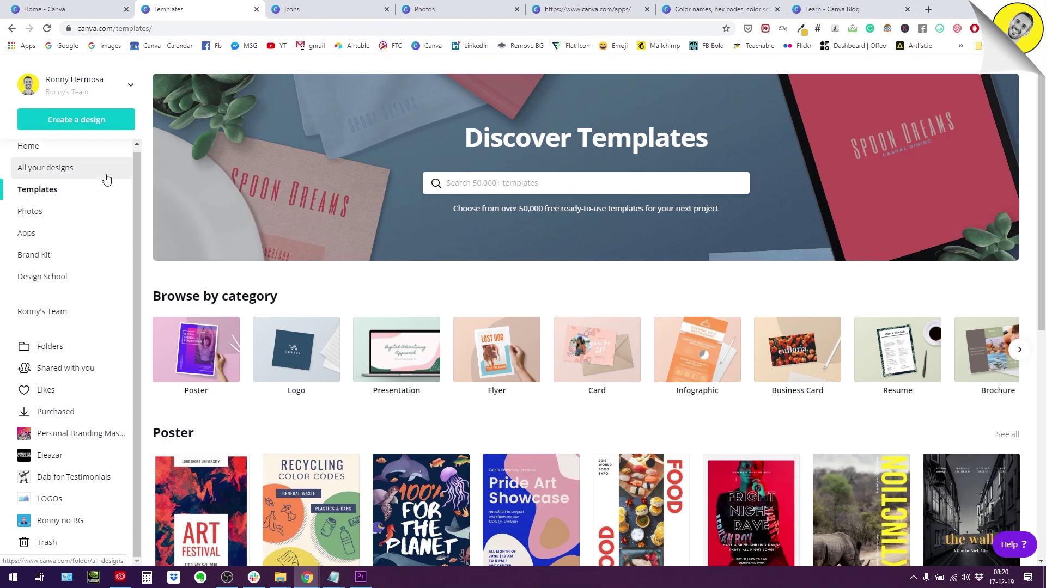
{"action": "scroll", "coordinate": [104, 182], "scroll_direction": "up", "scroll_amount": 1}
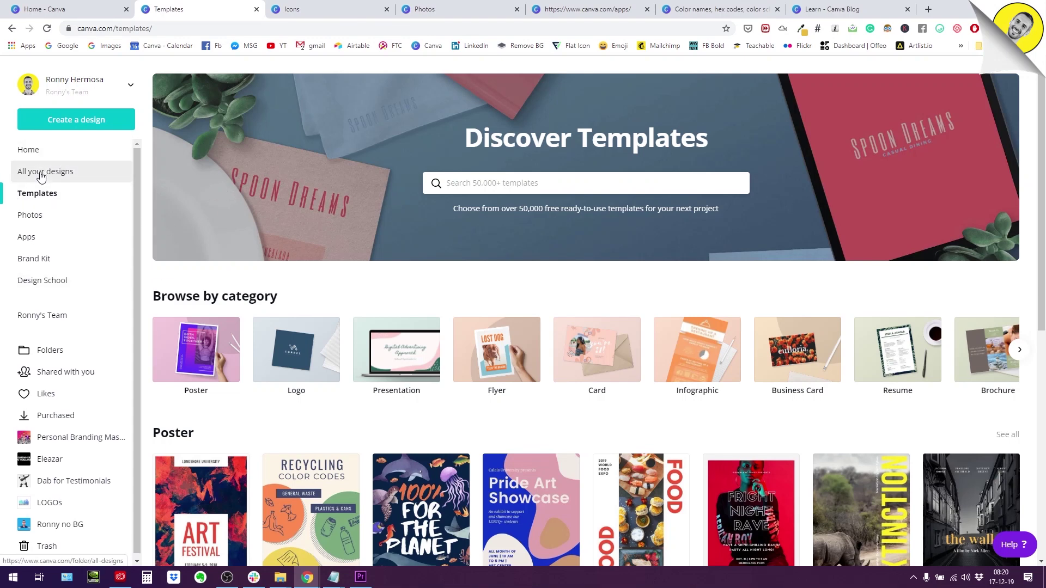
{"action": "key", "text": "ctrl+shift+Tab"}
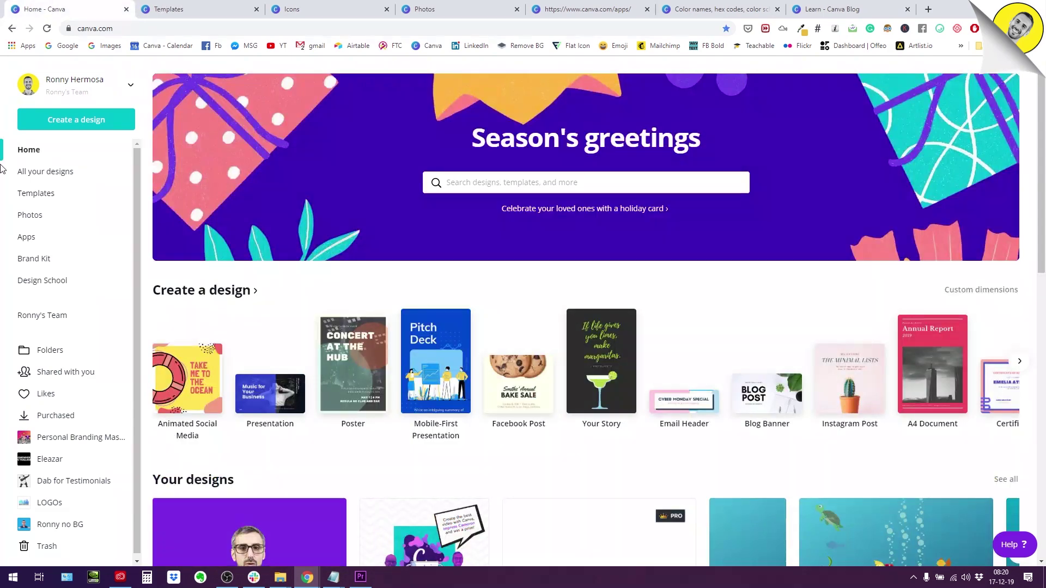
{"action": "left_click", "coordinate": [65, 199]}
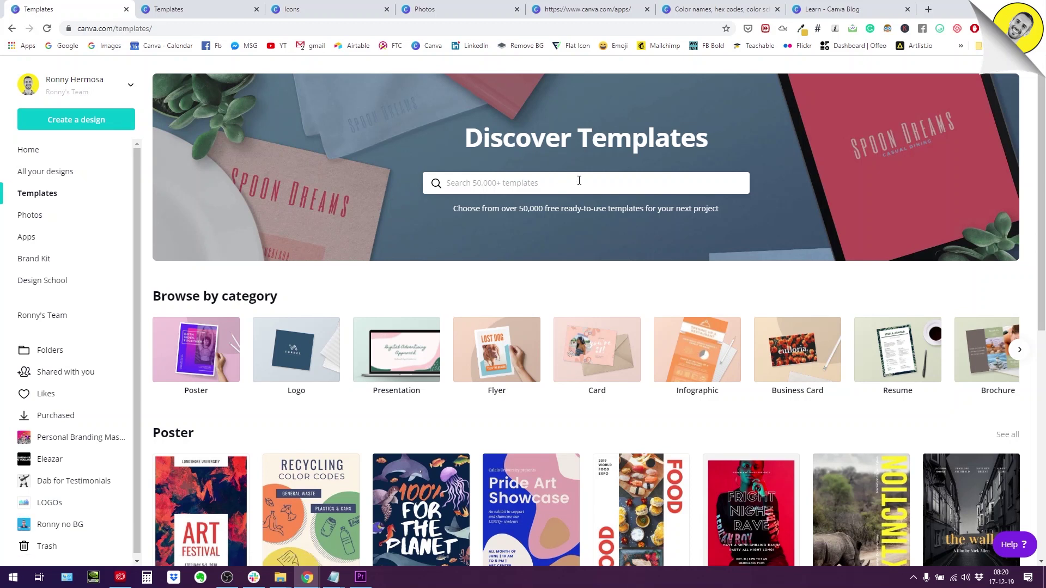
On the second templates page, page through categories like Invitation, Certificate, Menu and Letterhead
{"action": "left_click", "coordinate": [200, 12]}
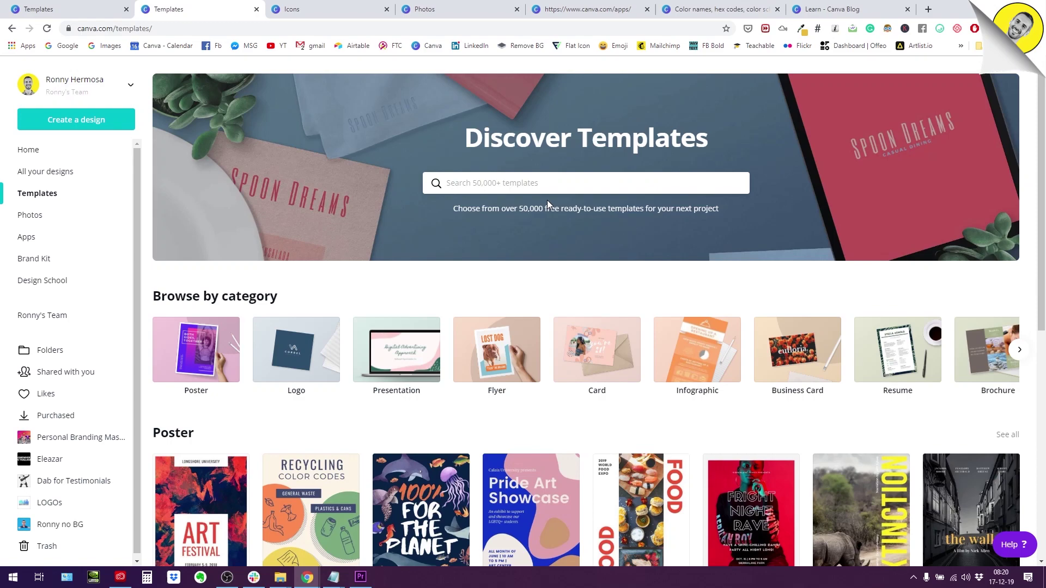
{"action": "scroll", "coordinate": [605, 256], "scroll_direction": "down", "scroll_amount": 6}
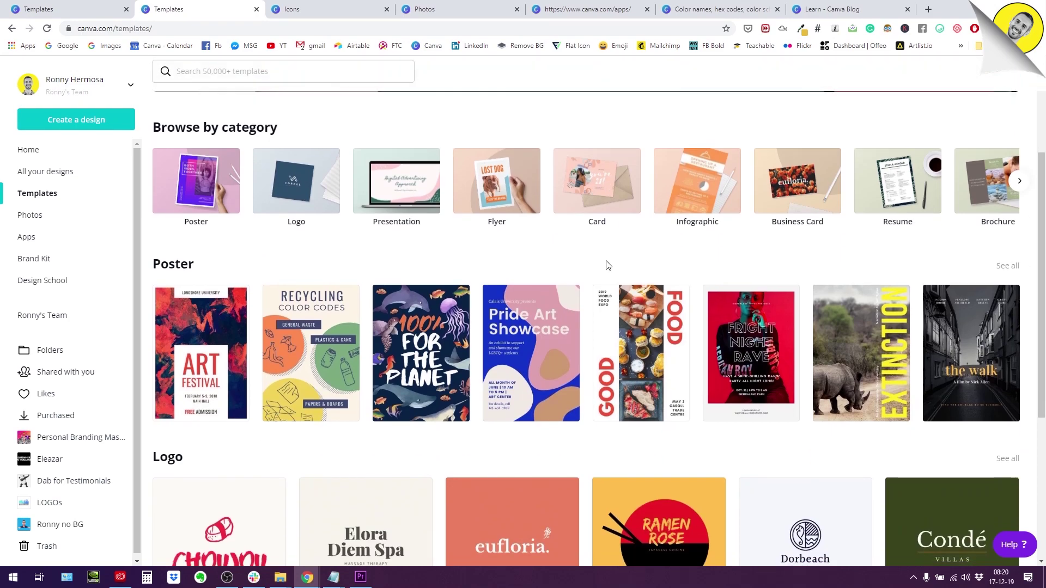
{"action": "scroll", "coordinate": [626, 254], "scroll_direction": "up", "scroll_amount": 6}
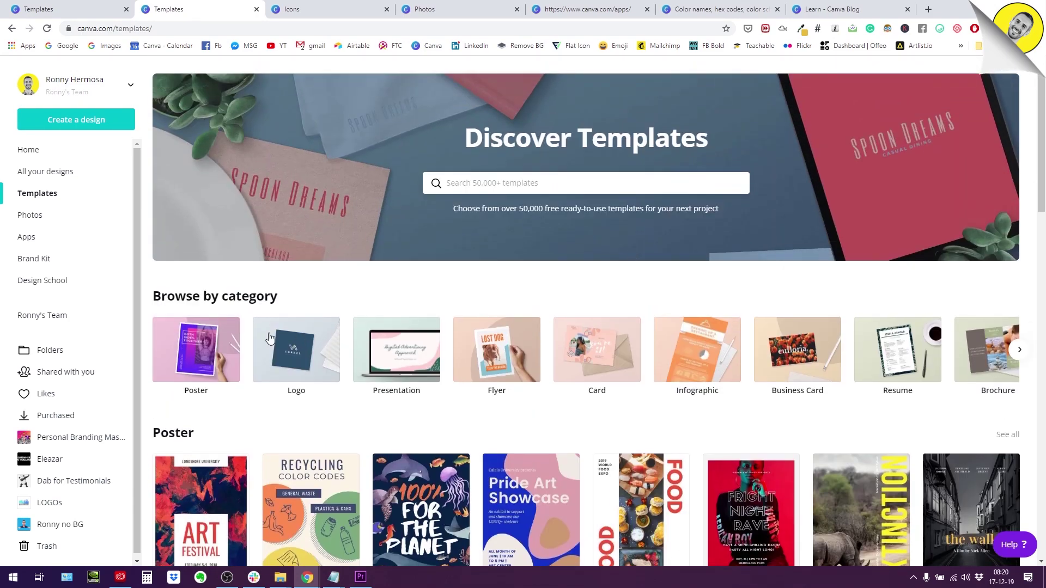
{"action": "left_click", "coordinate": [1020, 351]}
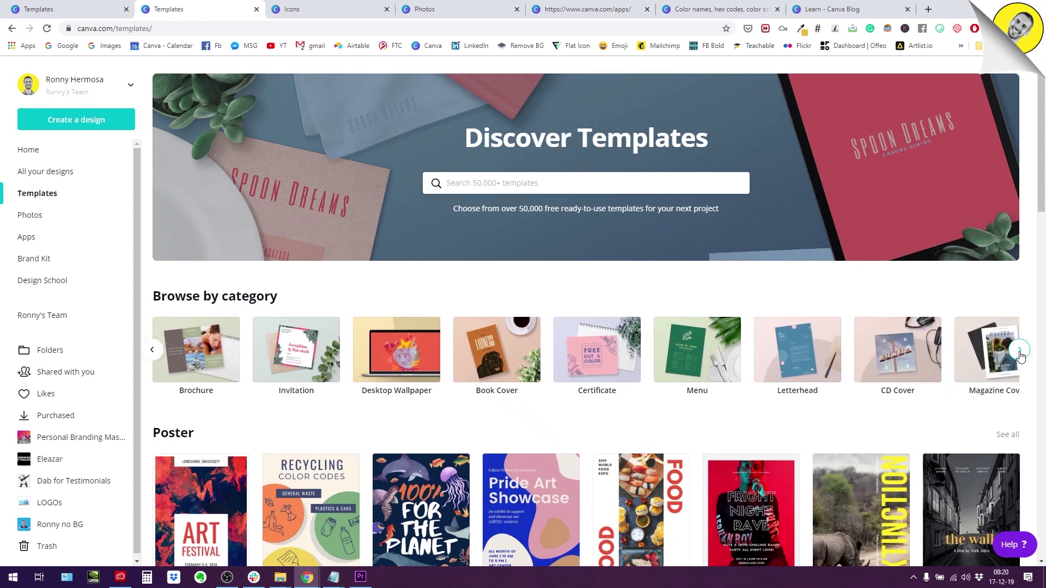
{"action": "left_click", "coordinate": [1020, 351]}
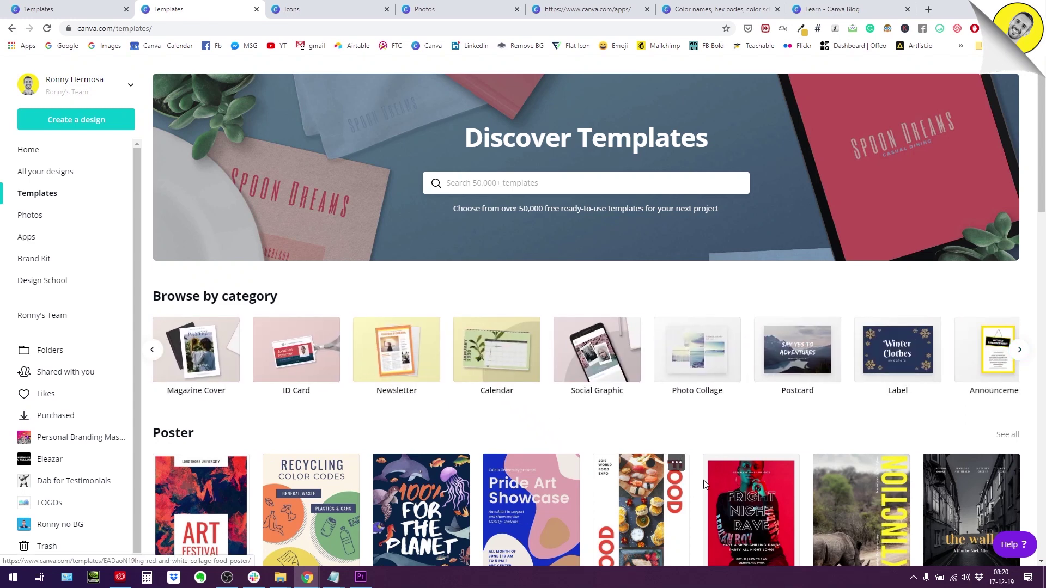
{"action": "left_click", "coordinate": [153, 349]}
Scroll through the Poster, Logo, Presentation, Infographic and Business Card template sections
{"action": "scroll", "coordinate": [333, 374], "scroll_direction": "down", "scroll_amount": 3}
{"action": "scroll", "coordinate": [333, 375], "scroll_direction": "down", "scroll_amount": 13}
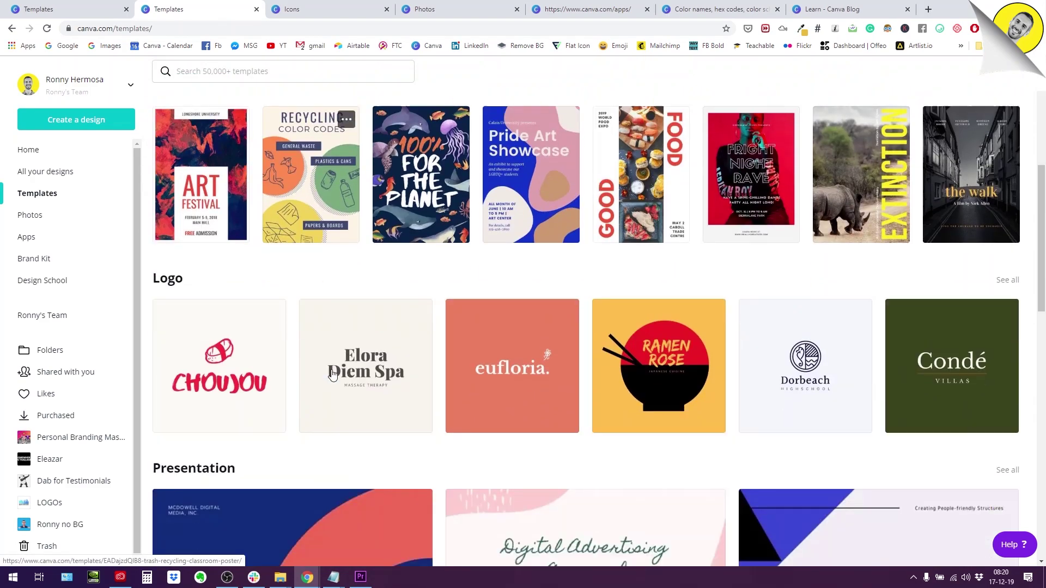
{"action": "scroll", "coordinate": [336, 374], "scroll_direction": "down", "scroll_amount": 8}
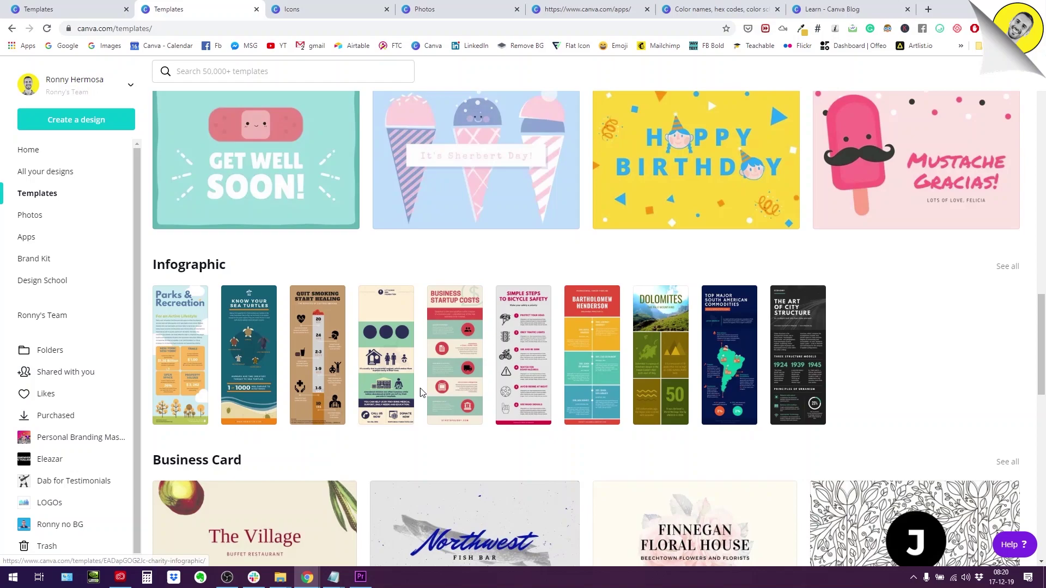
{"action": "scroll", "coordinate": [723, 403], "scroll_direction": "up", "scroll_amount": 7}
{"action": "scroll", "coordinate": [724, 403], "scroll_direction": "up", "scroll_amount": 18}
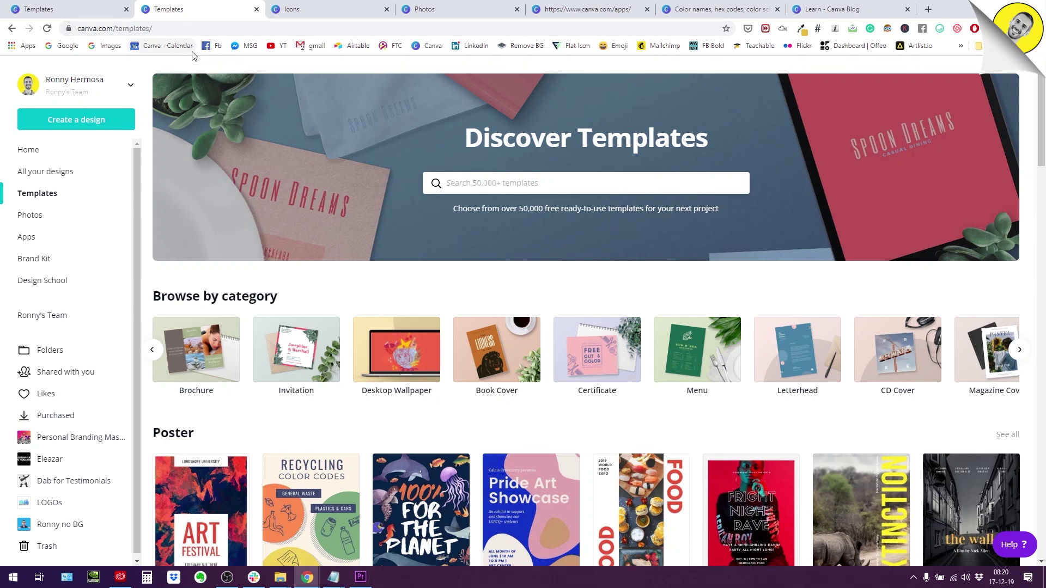
Switch to the Discover icons page and scroll through the popular icons
{"action": "left_click", "coordinate": [297, 16]}
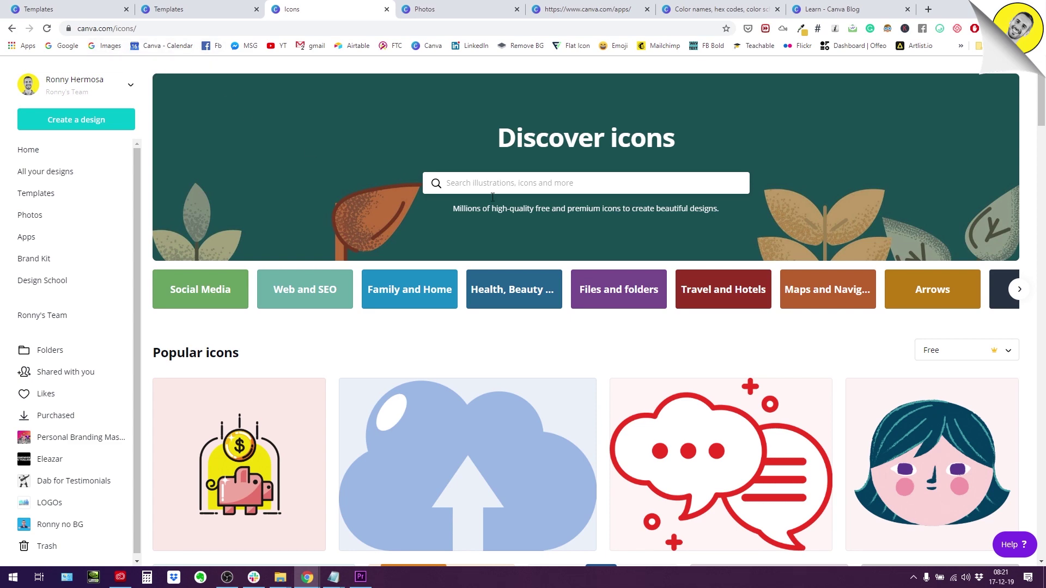
{"action": "scroll", "coordinate": [549, 206], "scroll_direction": "down", "scroll_amount": 10}
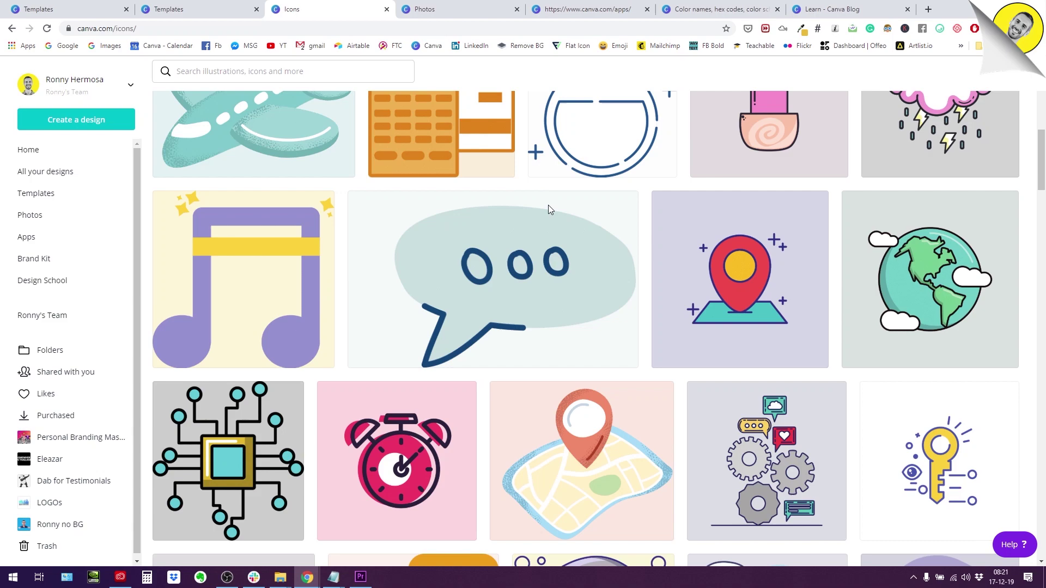
{"action": "scroll", "coordinate": [548, 207], "scroll_direction": "down", "scroll_amount": 15}
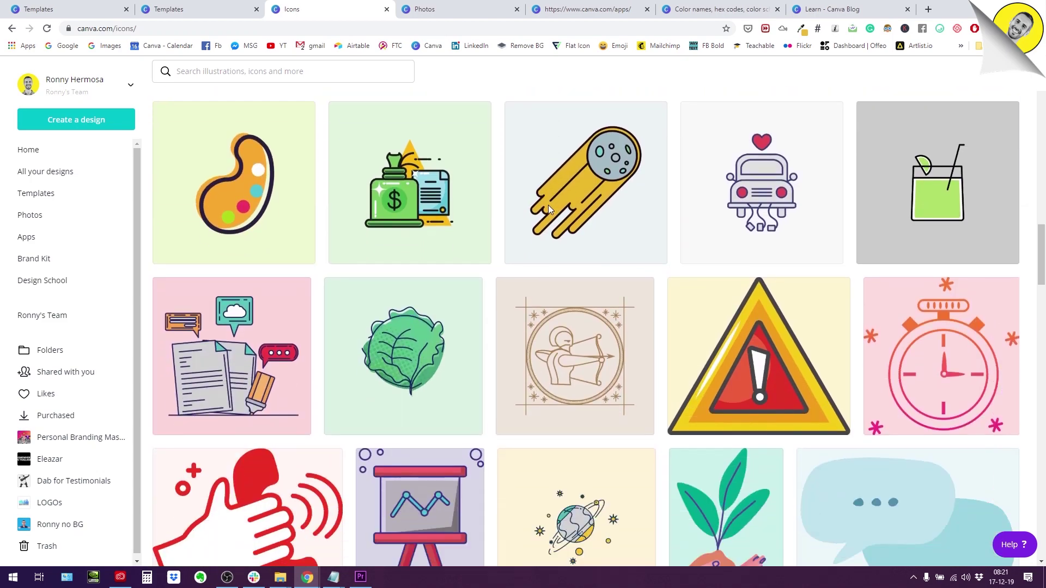
{"action": "scroll", "coordinate": [548, 205], "scroll_direction": "down", "scroll_amount": 15}
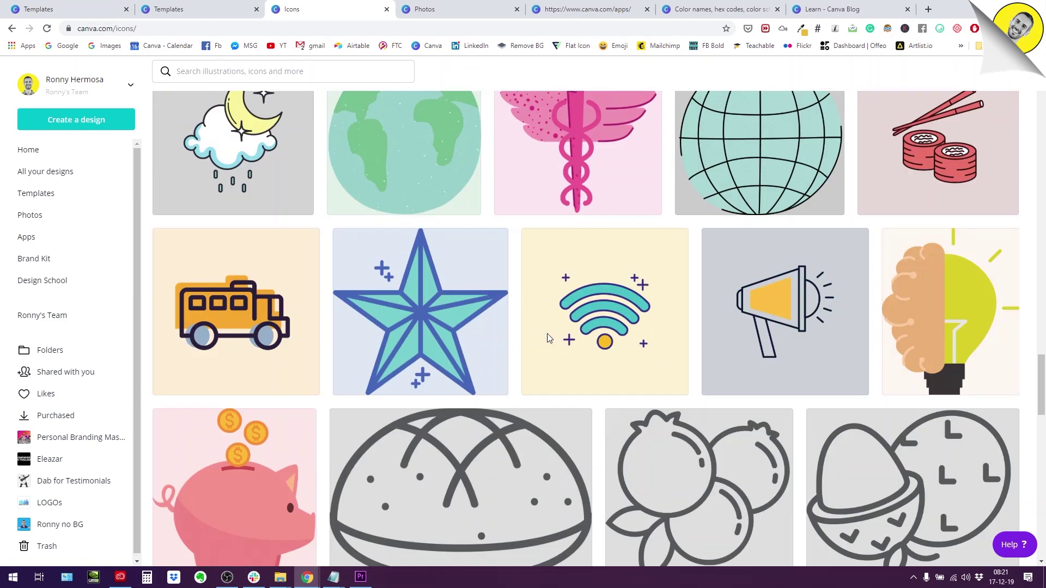
{"action": "scroll", "coordinate": [548, 338], "scroll_direction": "down", "scroll_amount": 20}
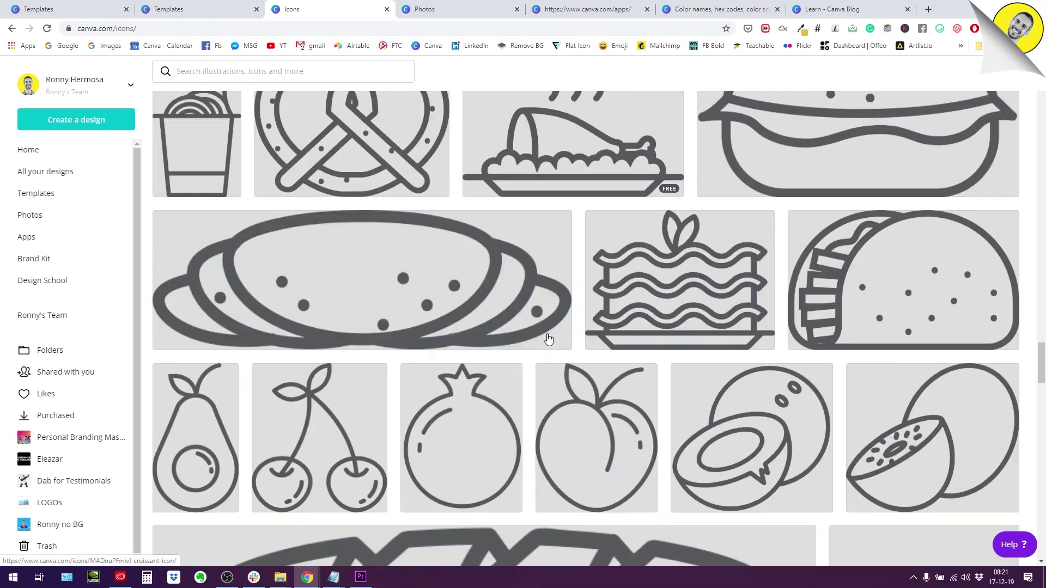
{"action": "left_click_drag", "start_coordinate": [1041, 388], "coordinate": [1029, 191]}
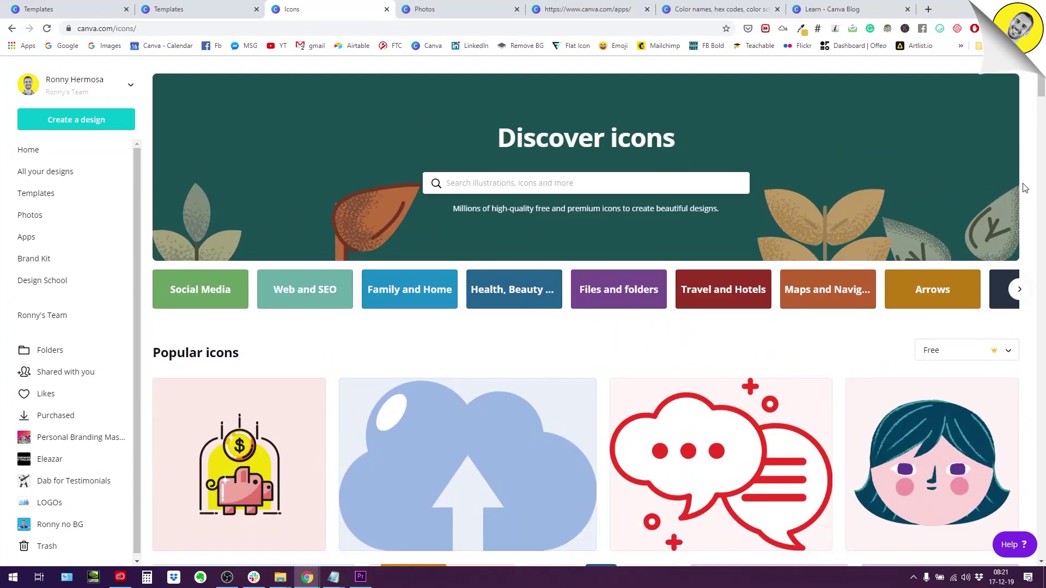
Keep the icon filter on Free and page the categories forward to Tools, Security and Avatars
{"action": "left_click", "coordinate": [939, 353]}
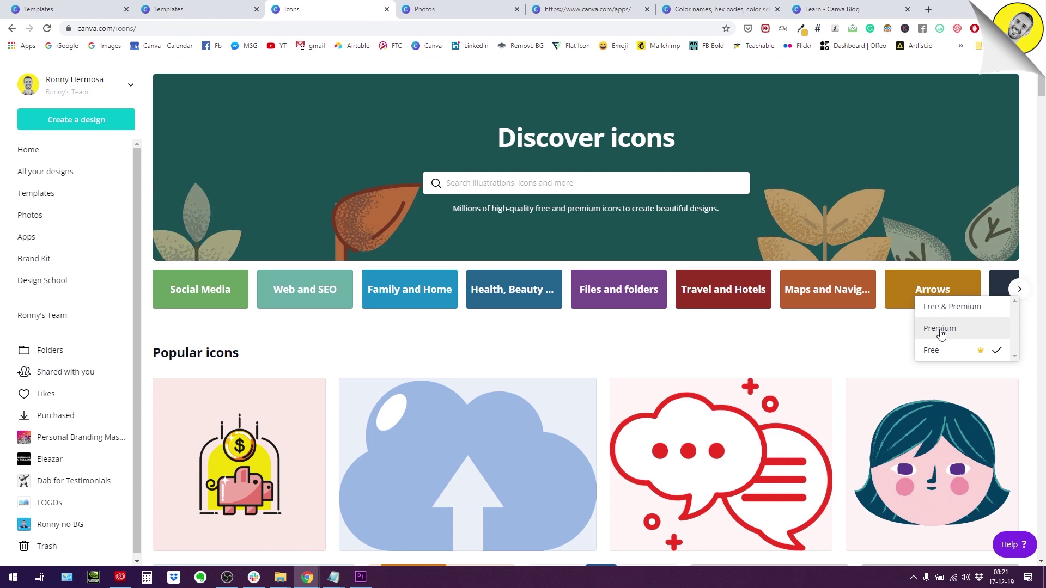
{"action": "left_click", "coordinate": [676, 341]}
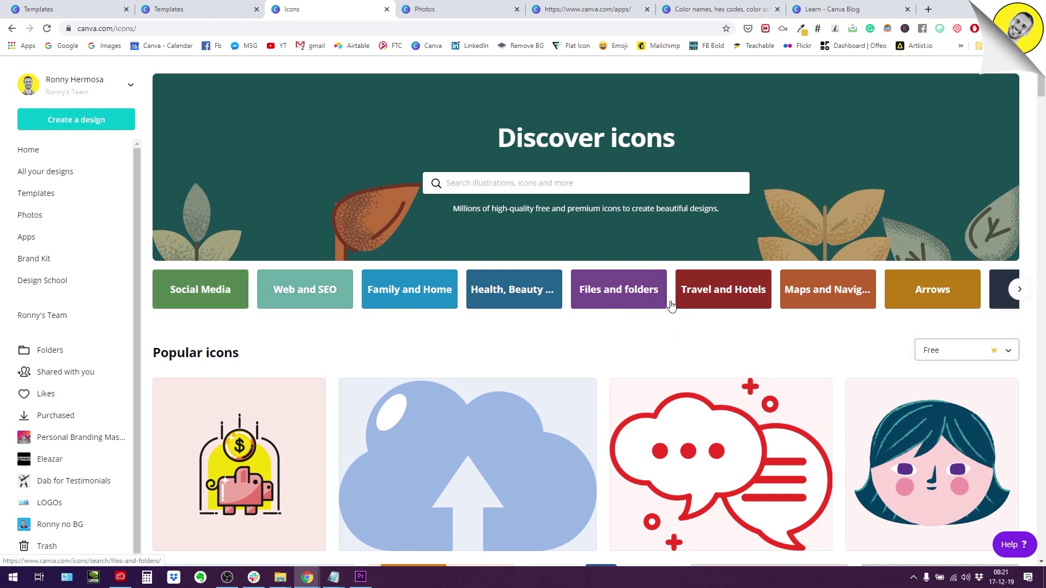
{"action": "left_click", "coordinate": [1020, 290]}
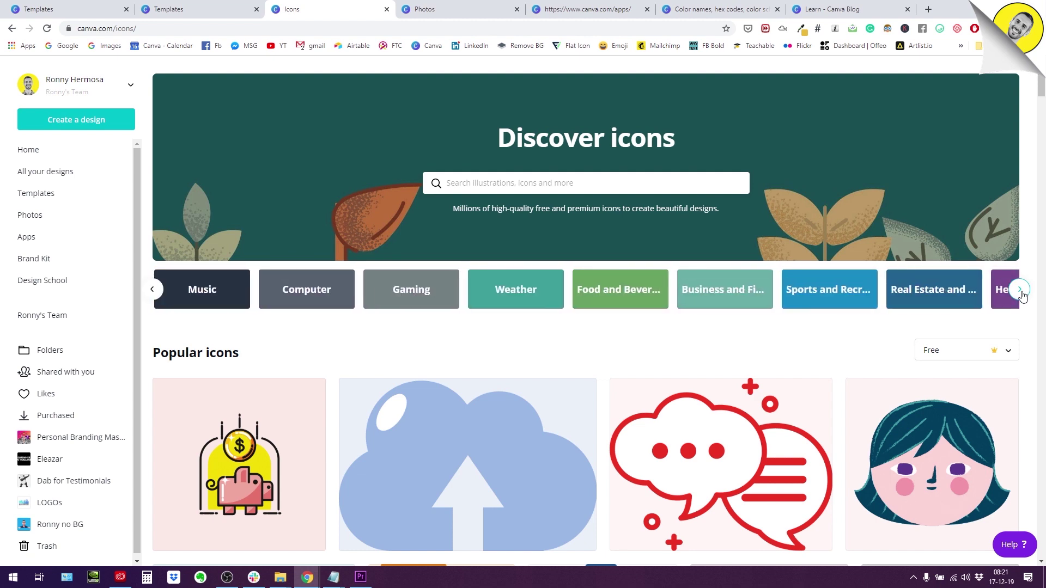
{"action": "left_click", "coordinate": [1021, 293]}
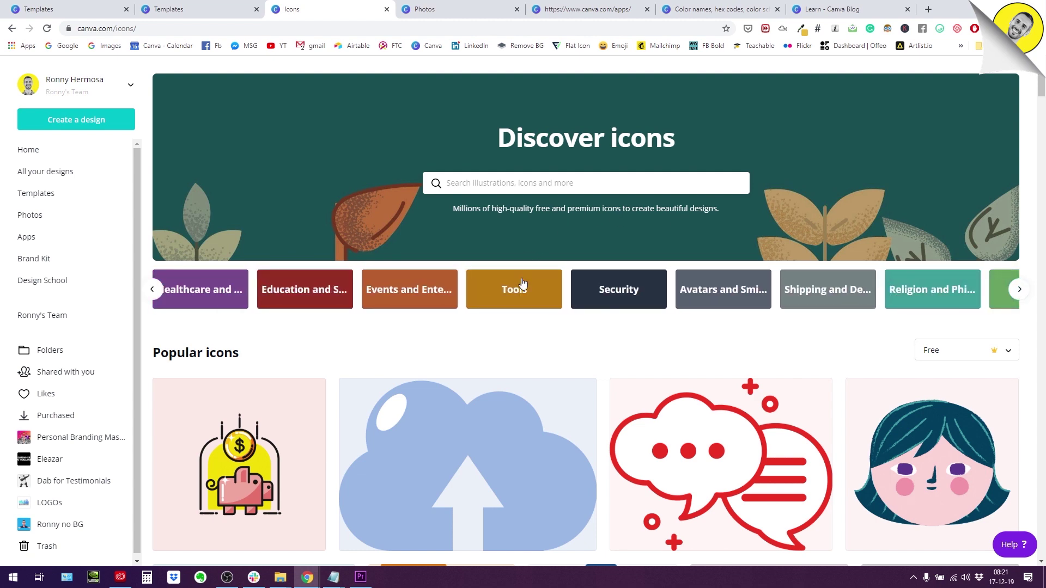
Open the Tools icon category and browse its hammers, wrenches, cranes and excavators
{"action": "left_click", "coordinate": [519, 290]}
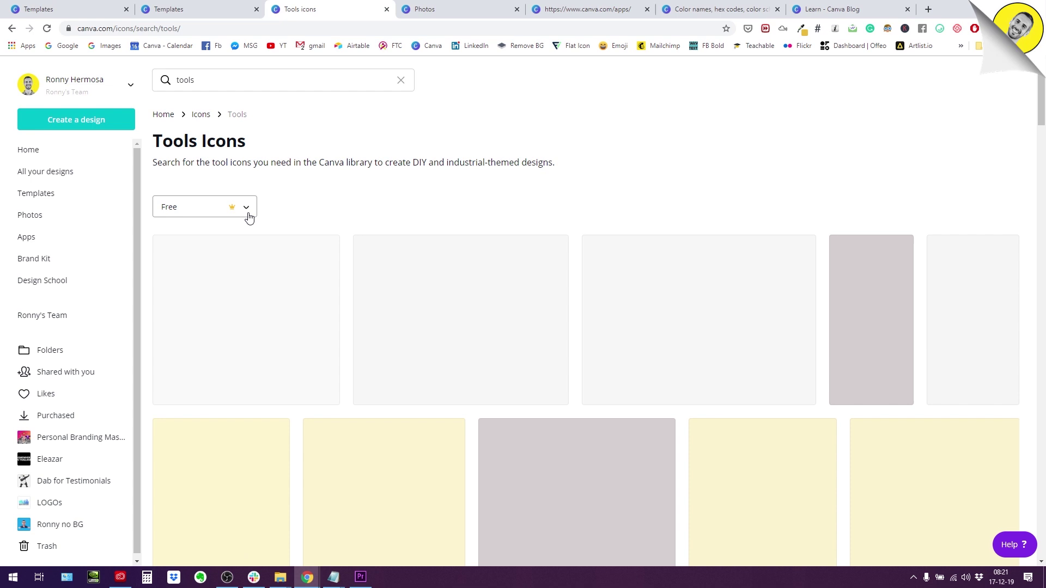
{"action": "scroll", "coordinate": [247, 215], "scroll_direction": "down", "scroll_amount": 3}
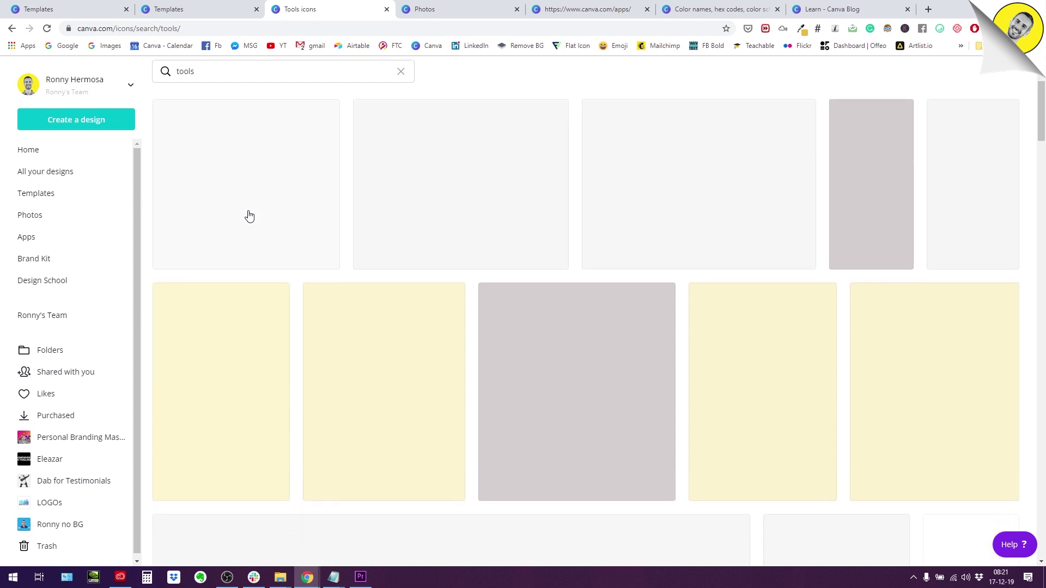
{"action": "scroll", "coordinate": [248, 214], "scroll_direction": "up", "scroll_amount": 3}
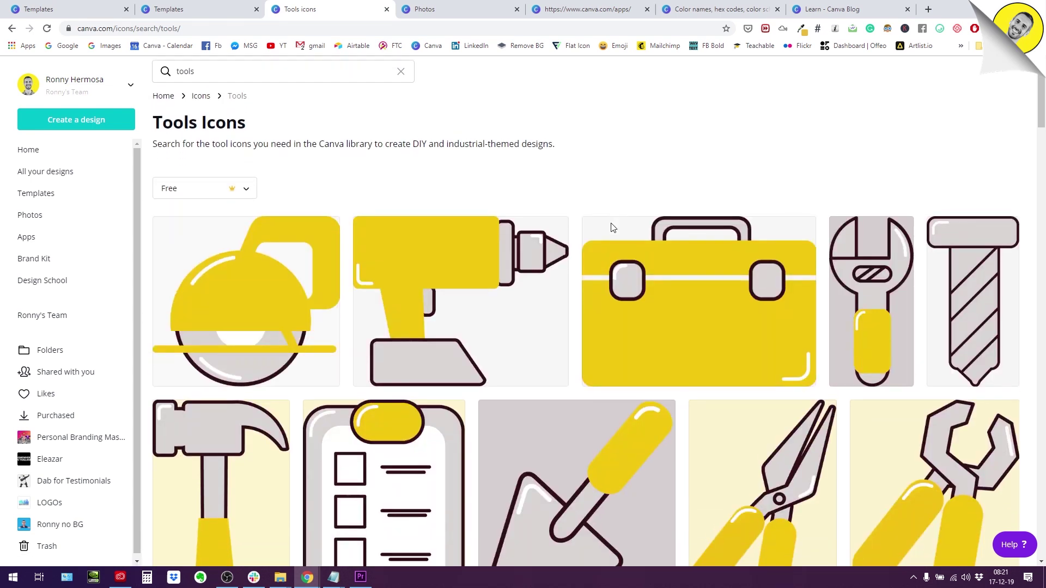
{"action": "scroll", "coordinate": [611, 227], "scroll_direction": "down", "scroll_amount": 4}
{"action": "scroll", "coordinate": [612, 227], "scroll_direction": "down", "scroll_amount": 10}
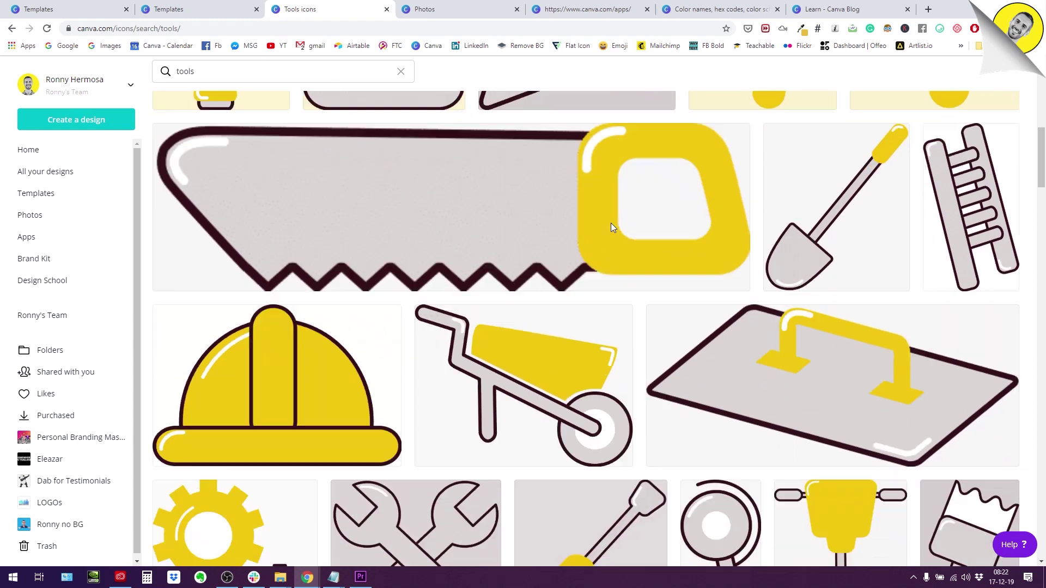
{"action": "scroll", "coordinate": [612, 227], "scroll_direction": "down", "scroll_amount": 8}
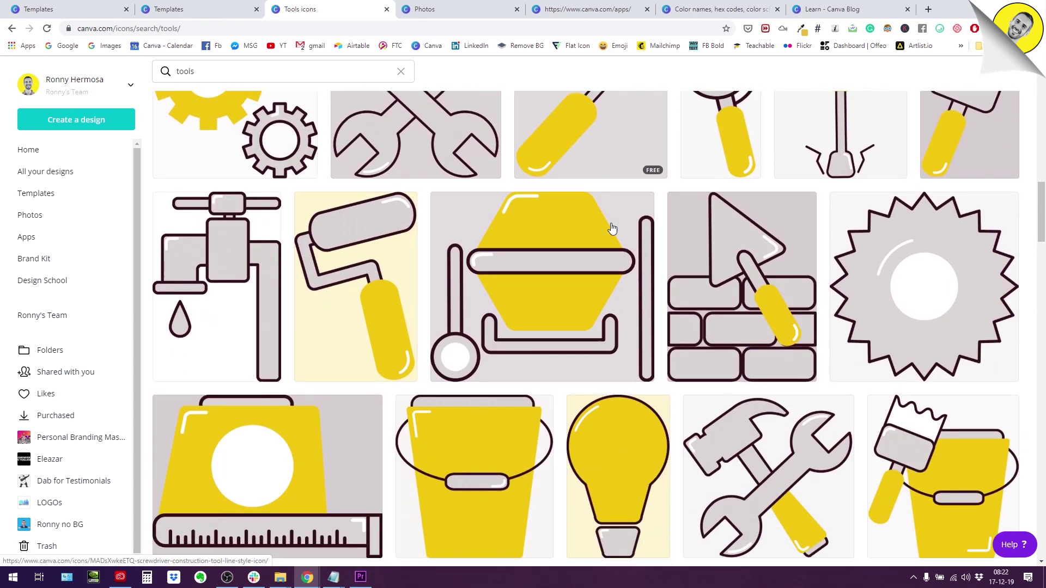
{"action": "scroll", "coordinate": [611, 226], "scroll_direction": "down", "scroll_amount": 9}
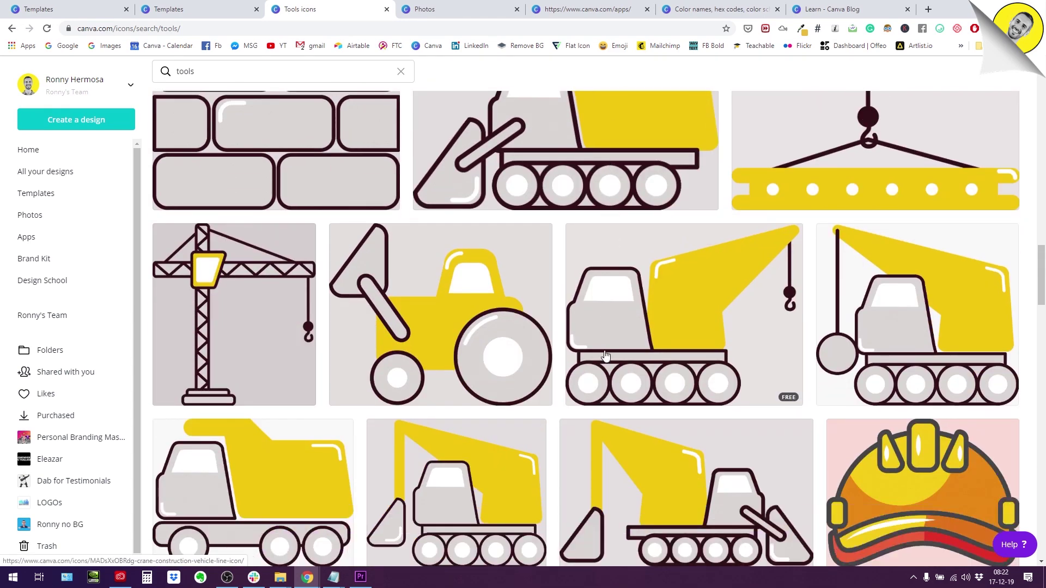
{"action": "scroll", "coordinate": [605, 348], "scroll_direction": "up", "scroll_amount": 20}
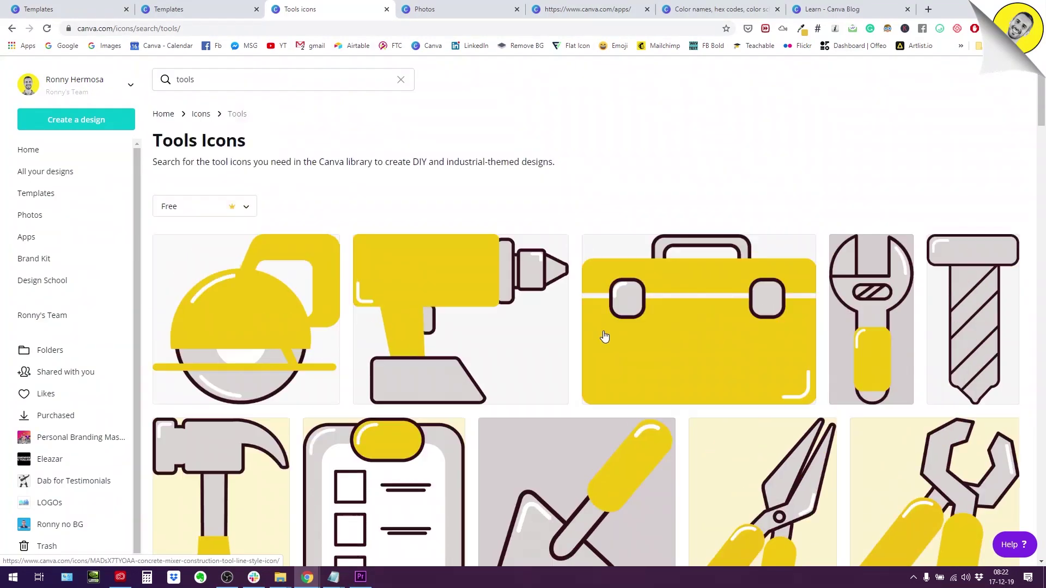
Like the Drill Construction Tool Line Style Icon from its details, then close them
{"action": "left_click", "coordinate": [499, 288]}
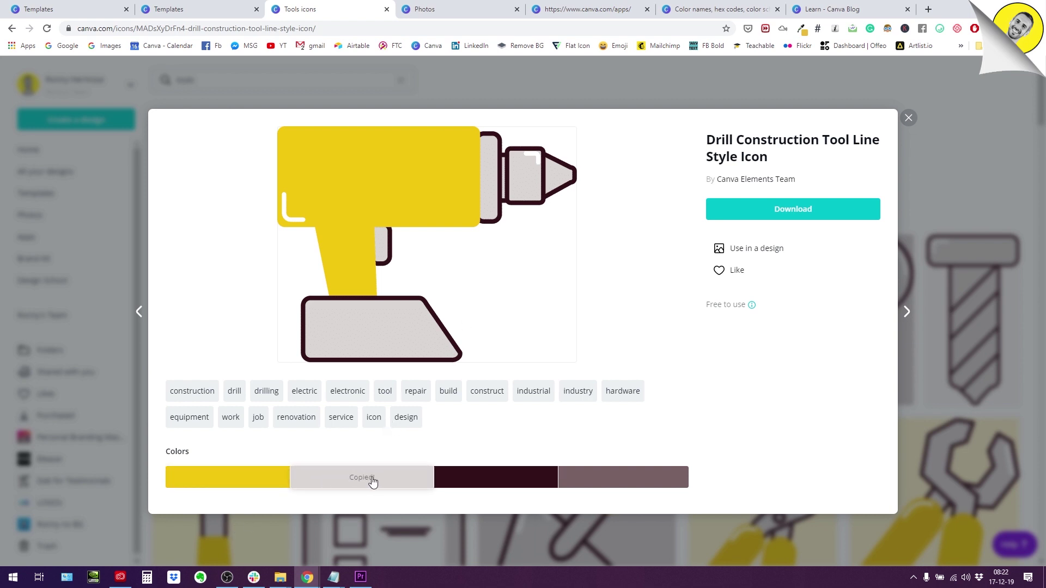
{"action": "left_click", "coordinate": [498, 479]}
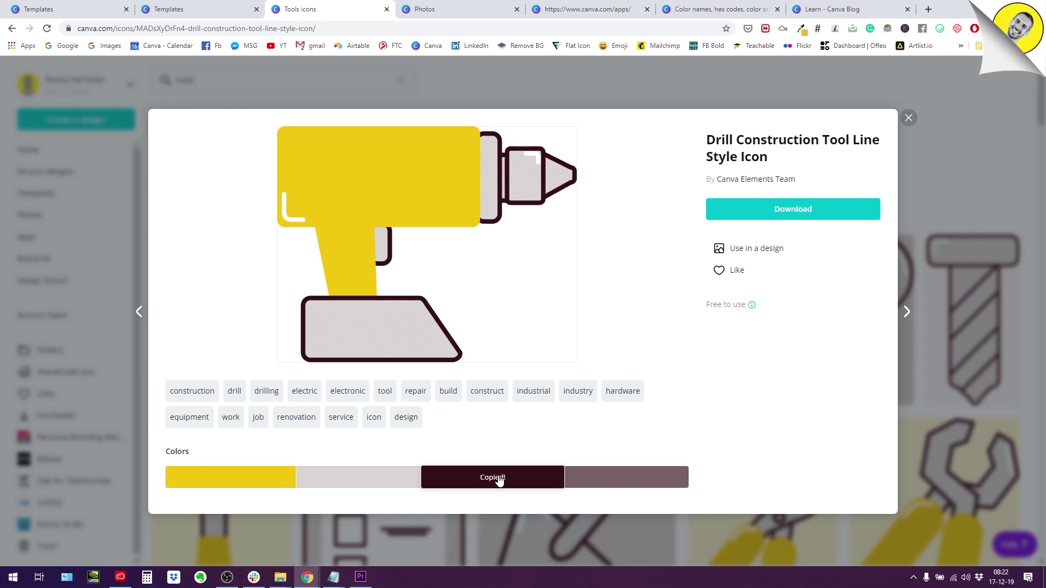
{"action": "left_click", "coordinate": [720, 271]}
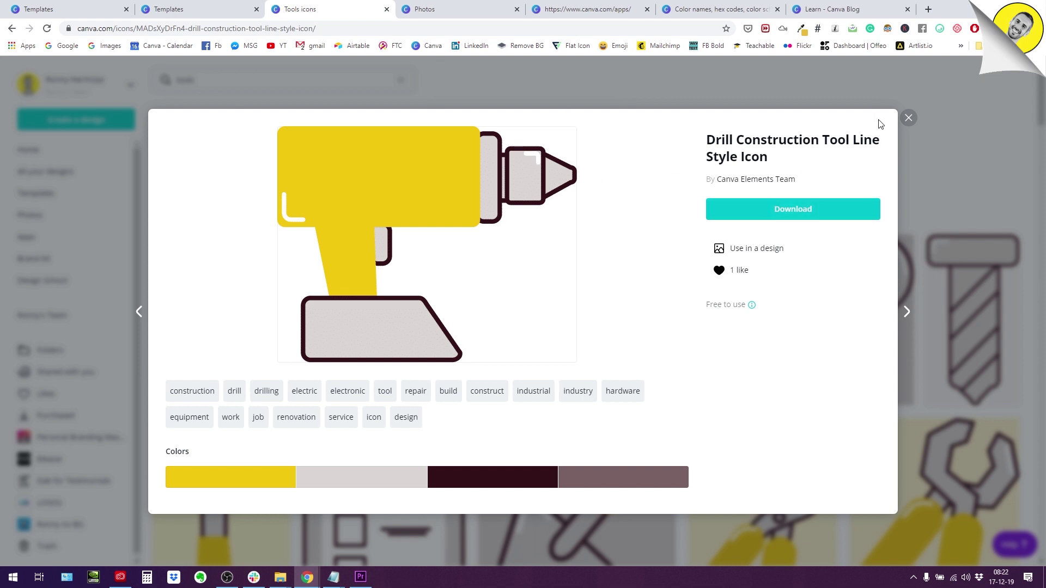
{"action": "left_click", "coordinate": [909, 119]}
Find the hammer icon in the Tools grid and add it to Likes
{"action": "scroll", "coordinate": [578, 336], "scroll_direction": "down", "scroll_amount": 8}
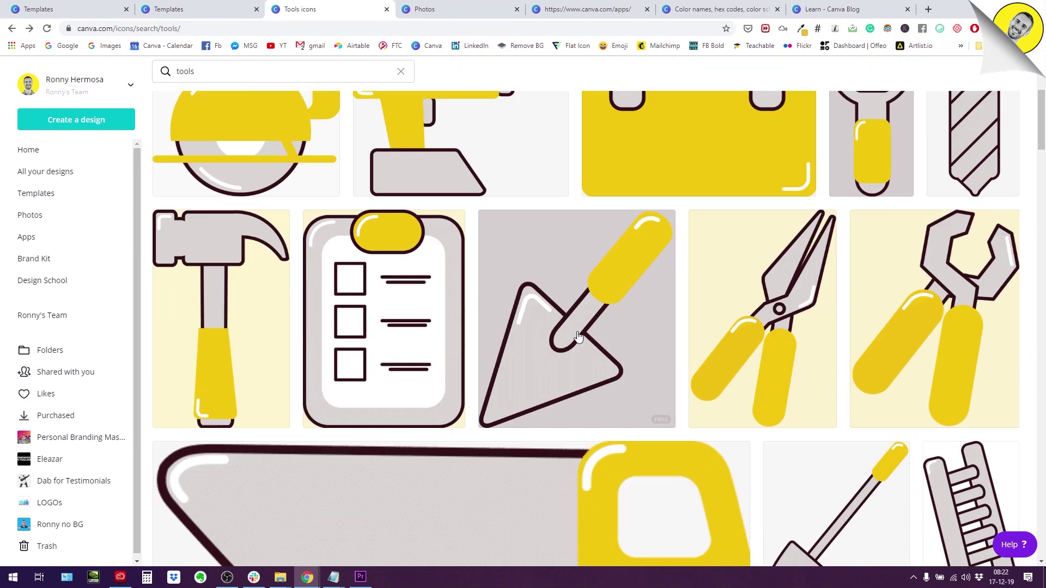
{"action": "scroll", "coordinate": [578, 338], "scroll_direction": "down", "scroll_amount": 1}
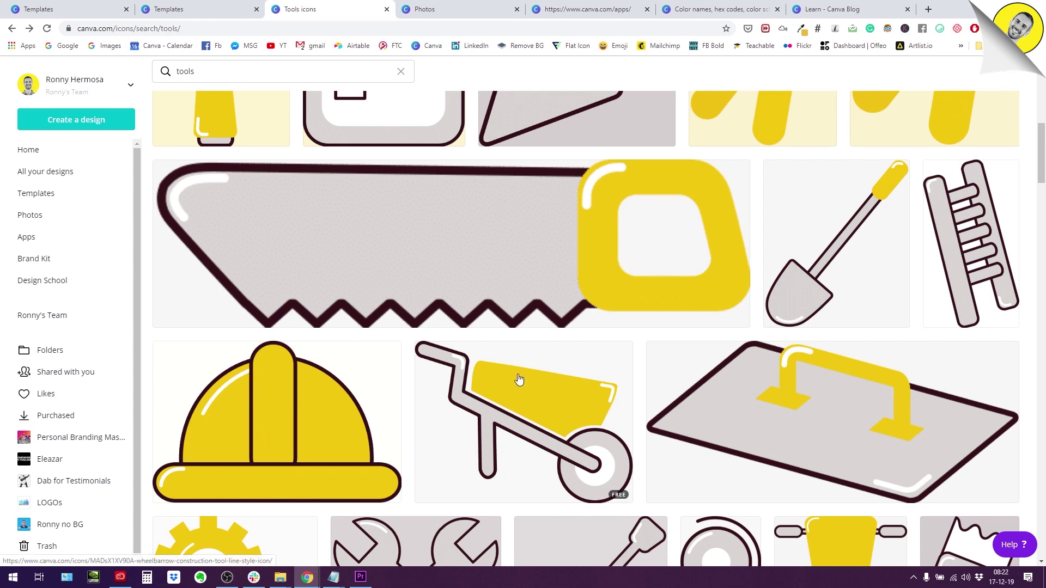
{"action": "scroll", "coordinate": [517, 376], "scroll_direction": "up", "scroll_amount": 10}
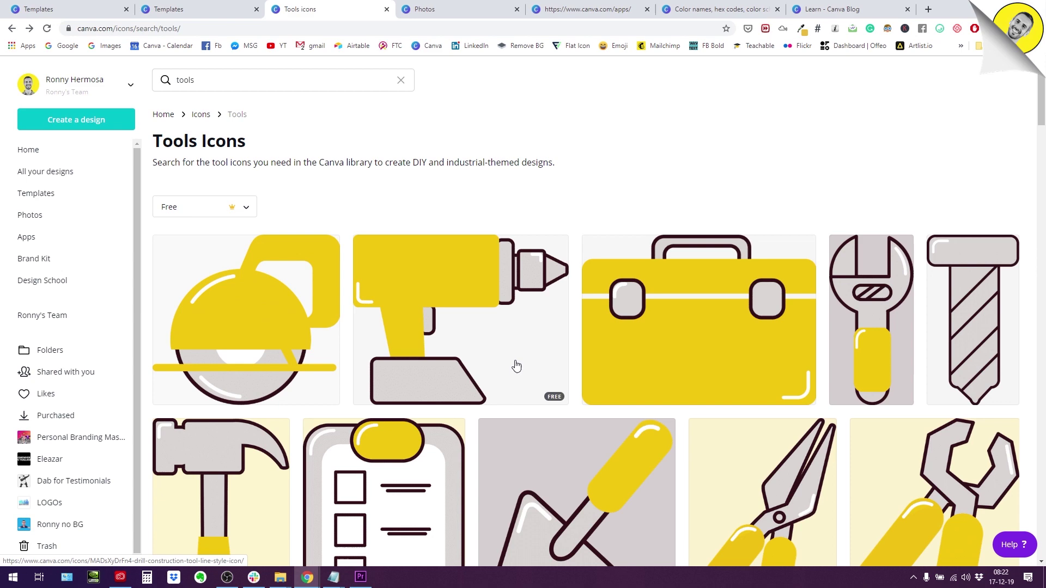
{"action": "scroll", "coordinate": [517, 366], "scroll_direction": "down", "scroll_amount": 5}
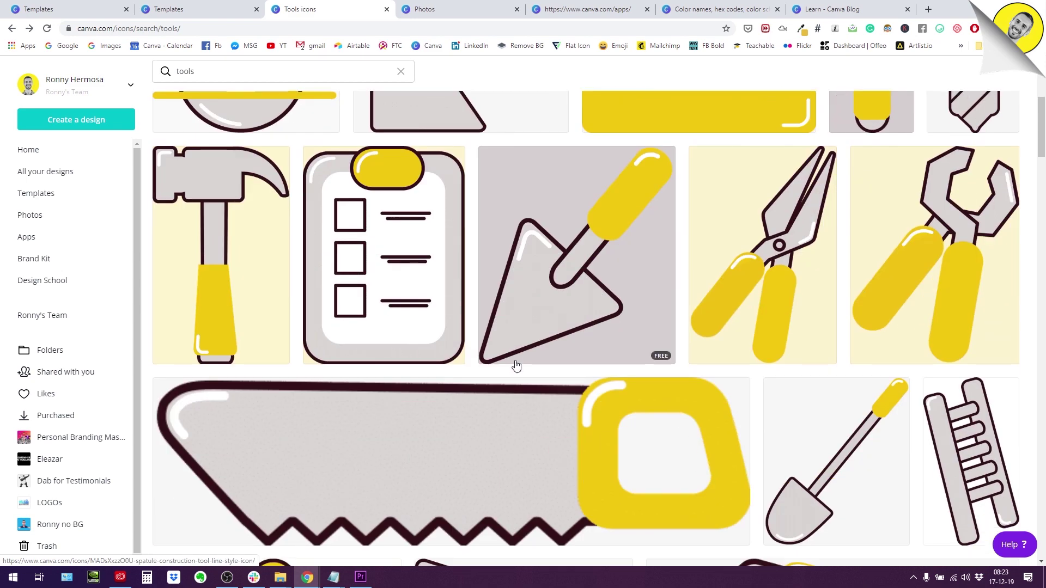
{"action": "scroll", "coordinate": [517, 366], "scroll_direction": "down", "scroll_amount": 2}
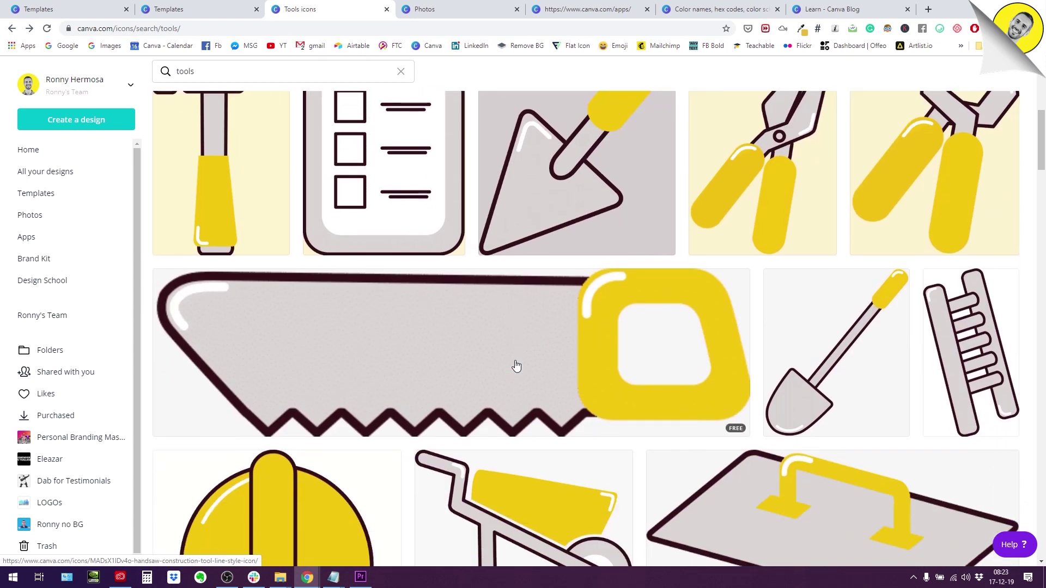
{"action": "scroll", "coordinate": [515, 365], "scroll_direction": "down", "scroll_amount": 4}
{"action": "scroll", "coordinate": [516, 365], "scroll_direction": "up", "scroll_amount": 8}
{"action": "scroll", "coordinate": [516, 365], "scroll_direction": "down", "scroll_amount": 6}
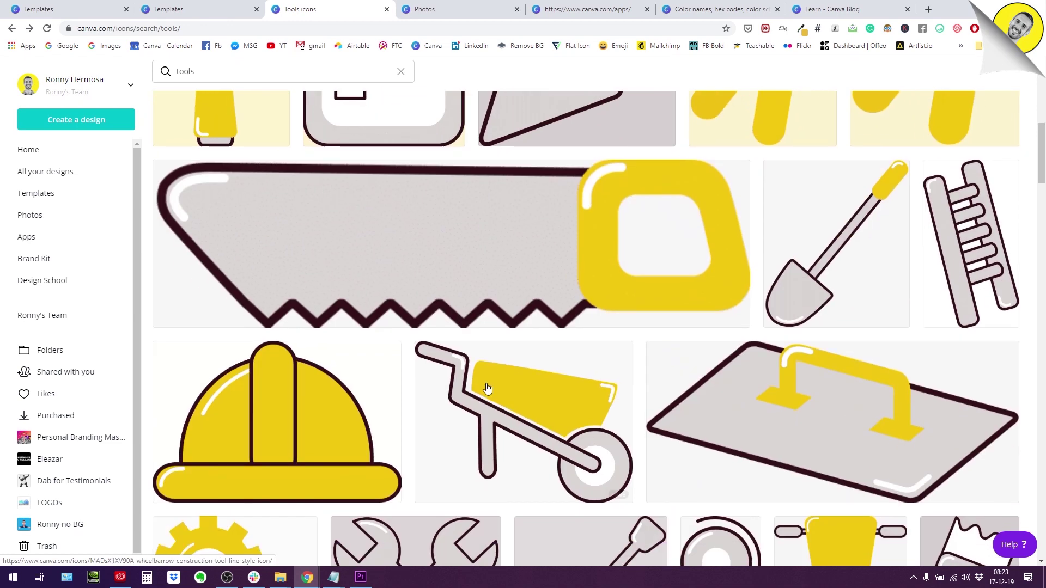
{"action": "scroll", "coordinate": [507, 392], "scroll_direction": "up", "scroll_amount": 3}
{"action": "scroll", "coordinate": [301, 255], "scroll_direction": "up", "scroll_amount": 4}
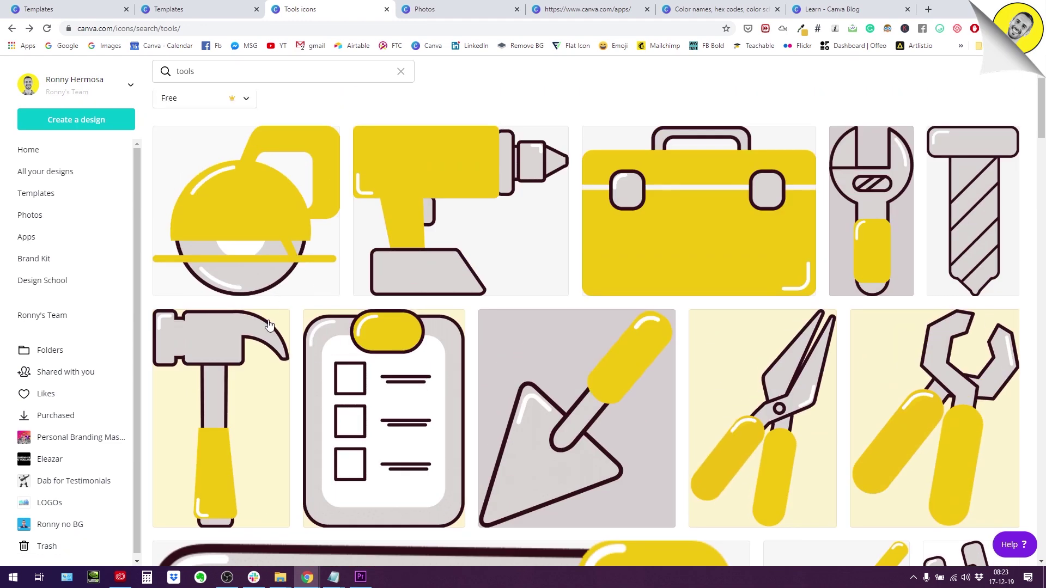
{"action": "left_click", "coordinate": [254, 418]}
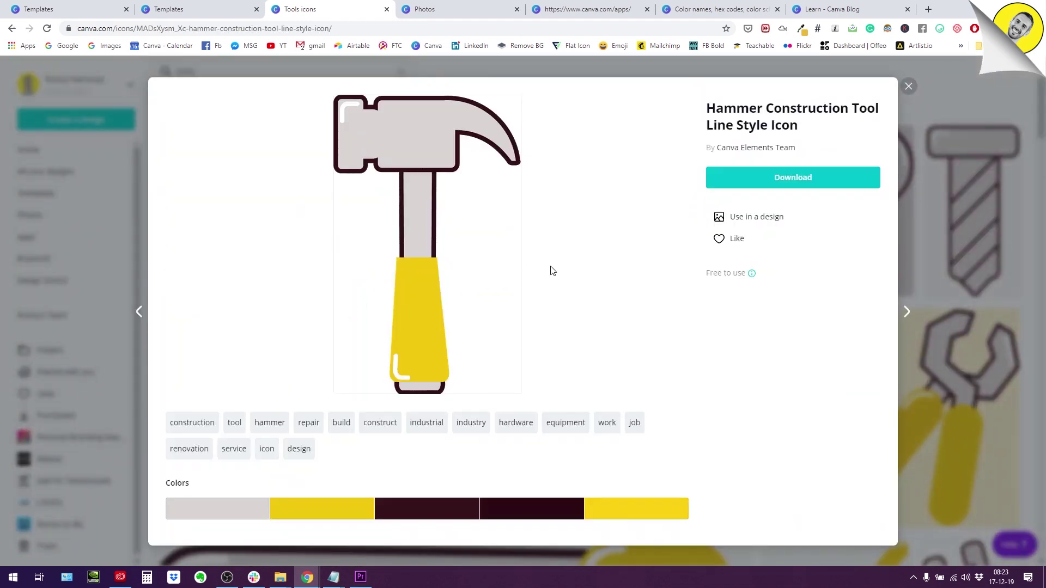
{"action": "left_click", "coordinate": [724, 245]}
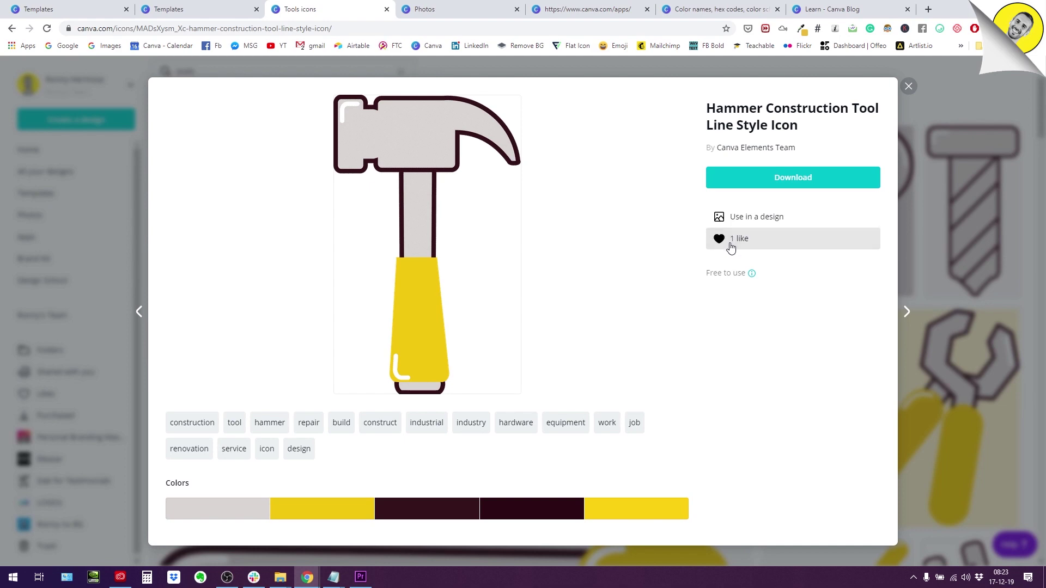
{"action": "left_click", "coordinate": [909, 86]}
Like the Paint Roller Construction Tool Line Style Icon, leaving its details open
{"action": "scroll", "coordinate": [735, 319], "scroll_direction": "down", "scroll_amount": 9}
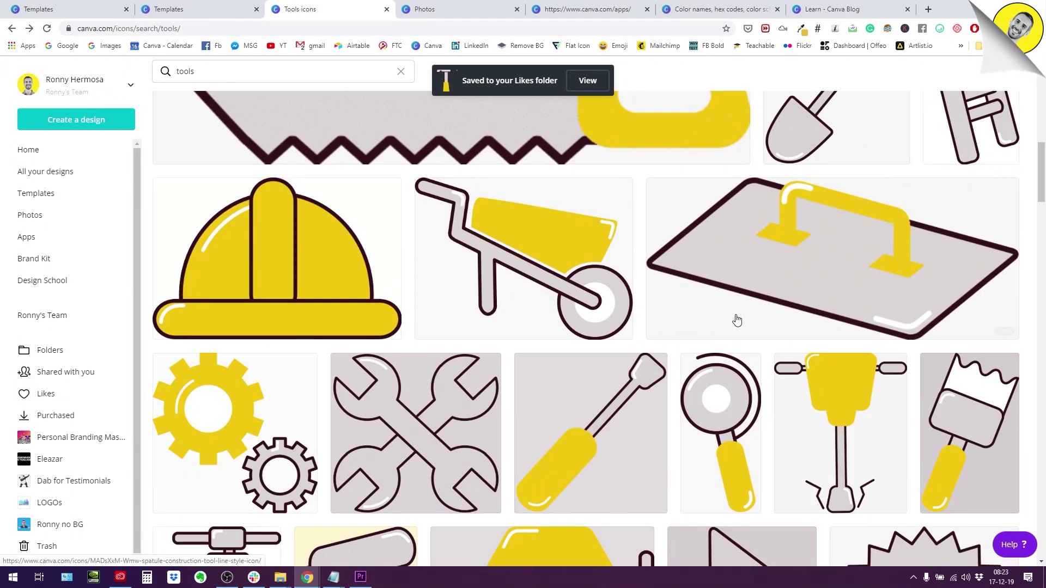
{"action": "scroll", "coordinate": [523, 376], "scroll_direction": "down", "scroll_amount": 8}
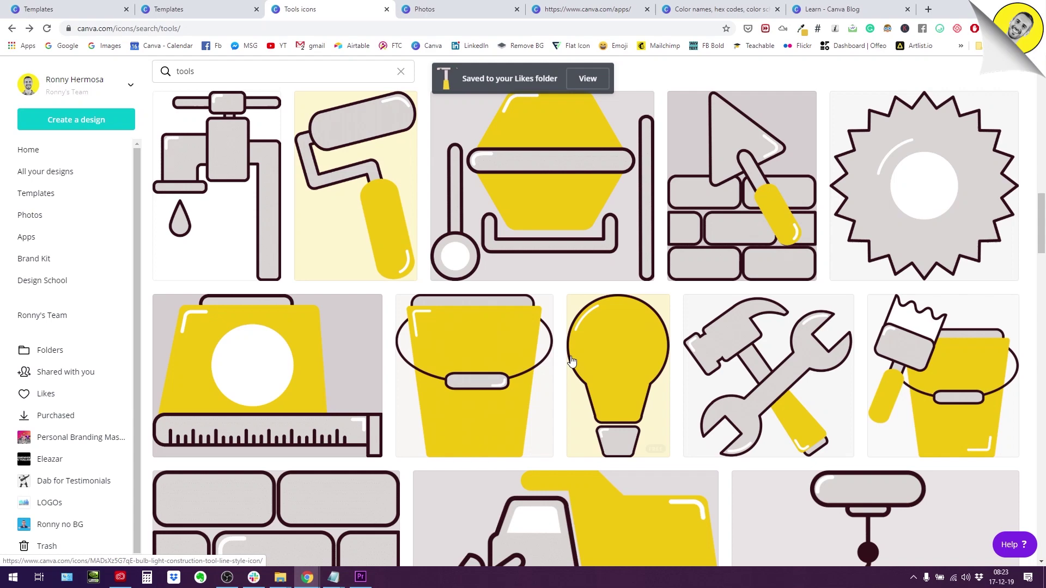
{"action": "left_click", "coordinate": [387, 200]}
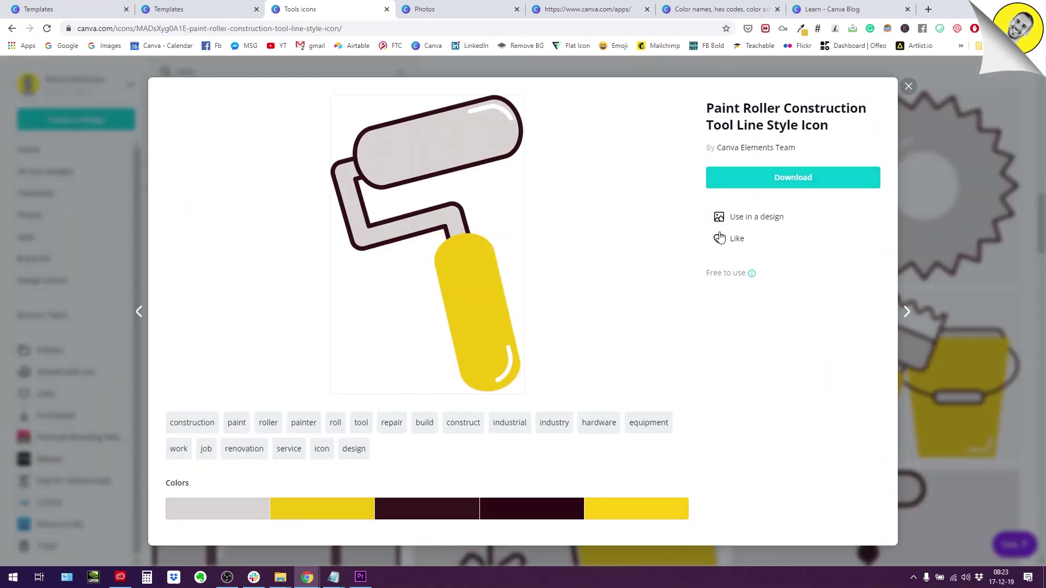
{"action": "left_click", "coordinate": [719, 238]}
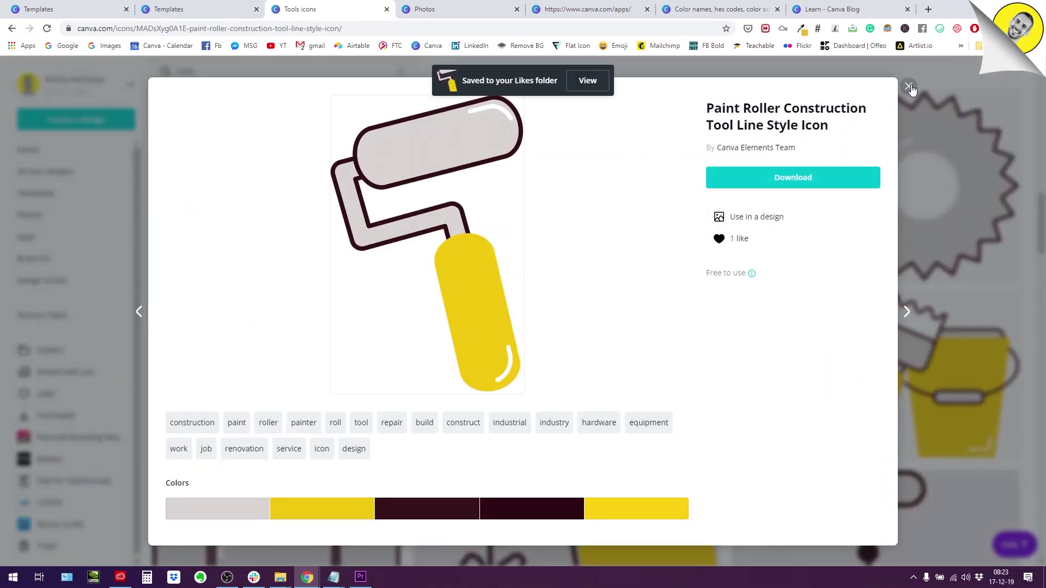
Download the Paint Roller Construction Tool Line Style Icon as an SVG
{"action": "left_click", "coordinate": [795, 178]}
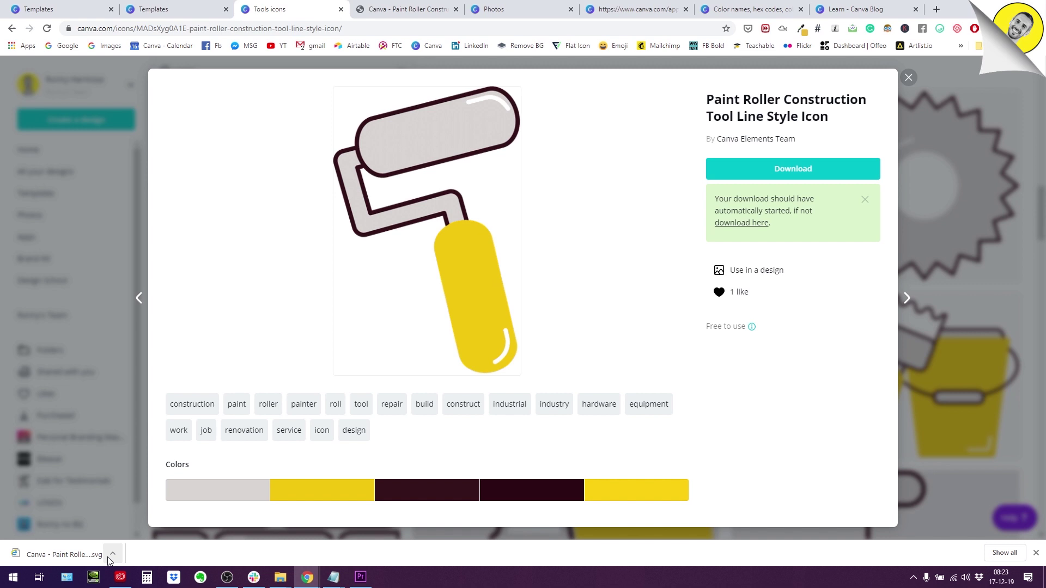
Open the untitled presentation from All your designs and add a new blank page 8
{"action": "left_click", "coordinate": [113, 561]}
{"action": "left_click", "coordinate": [132, 514]}
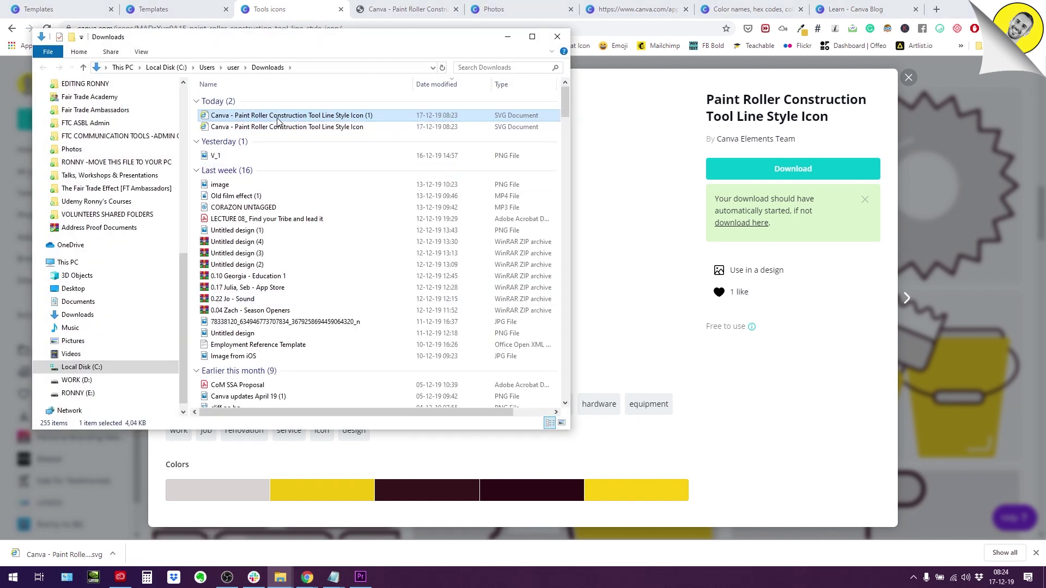
{"action": "left_click_drag", "start_coordinate": [278, 121], "coordinate": [244, 119]}
{"action": "left_click", "coordinate": [35, 8]}
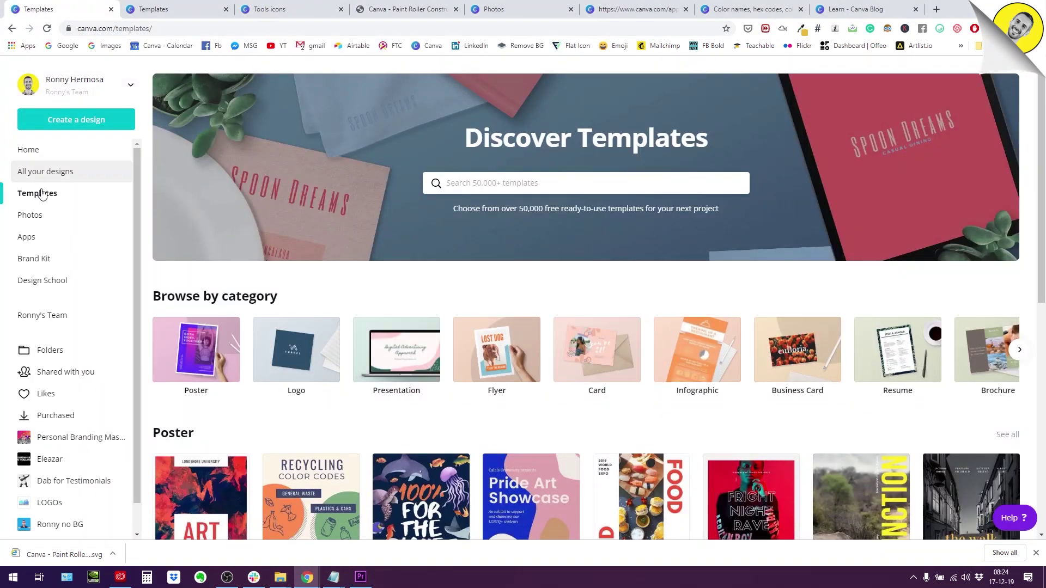
{"action": "left_click", "coordinate": [41, 171]}
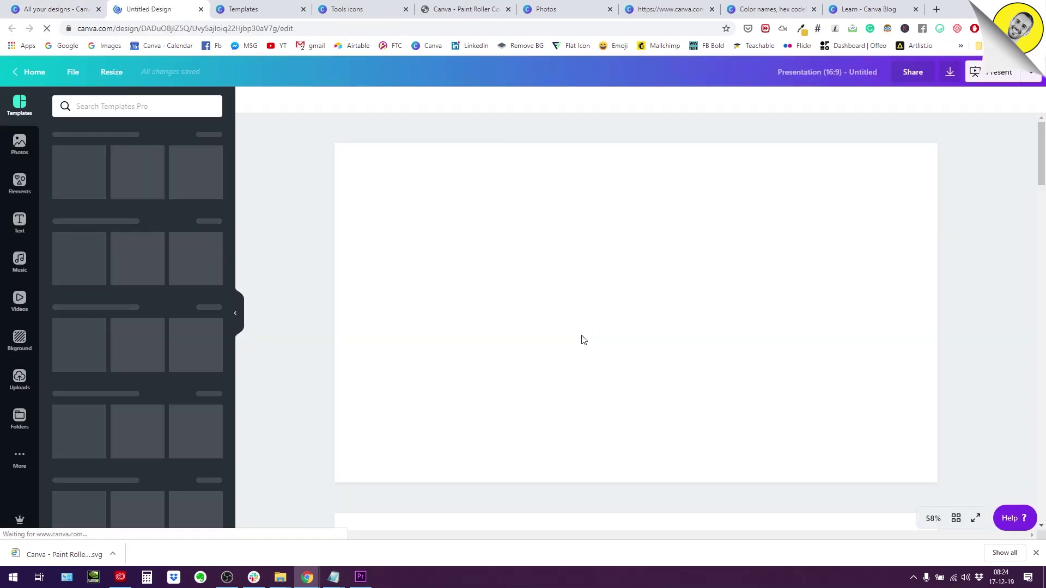
{"action": "scroll", "coordinate": [570, 346], "scroll_direction": "down", "scroll_amount": 20}
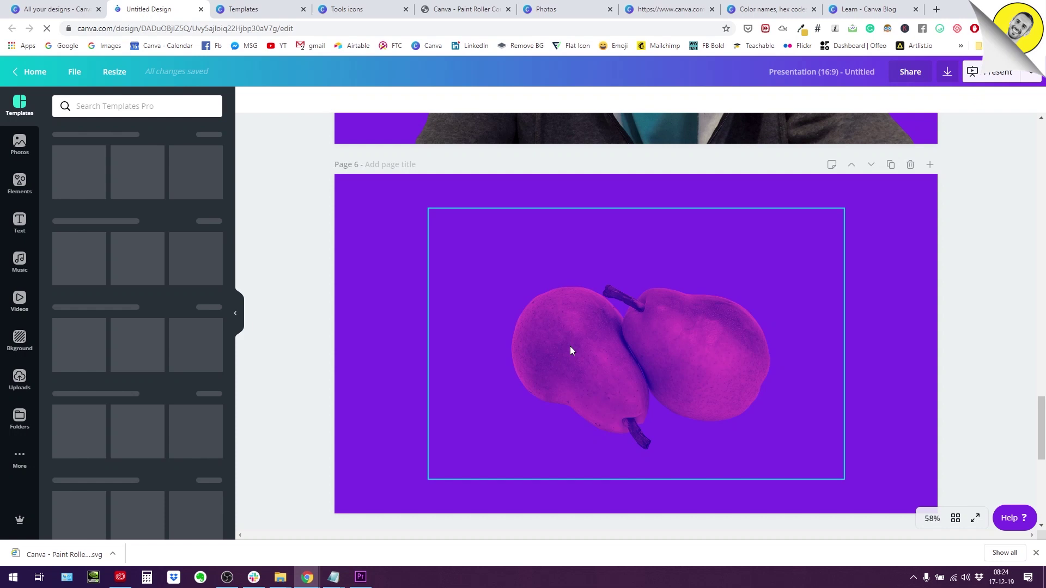
{"action": "scroll", "coordinate": [570, 346], "scroll_direction": "down", "scroll_amount": 5}
{"action": "left_click", "coordinate": [576, 502]}
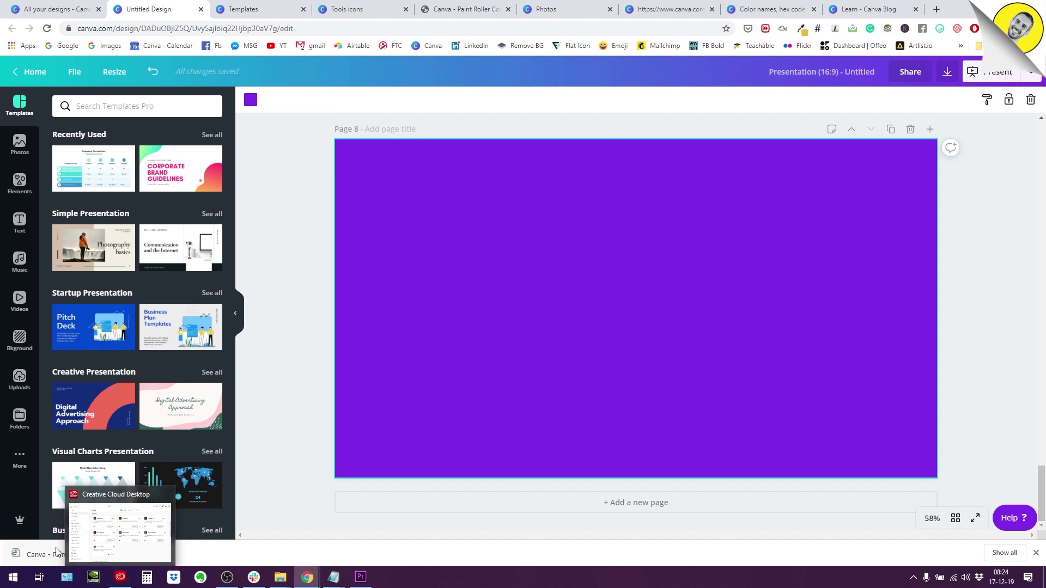
Upload the downloaded paint roller SVG by dragging it from its folder into the side panel
{"action": "left_click", "coordinate": [113, 556]}
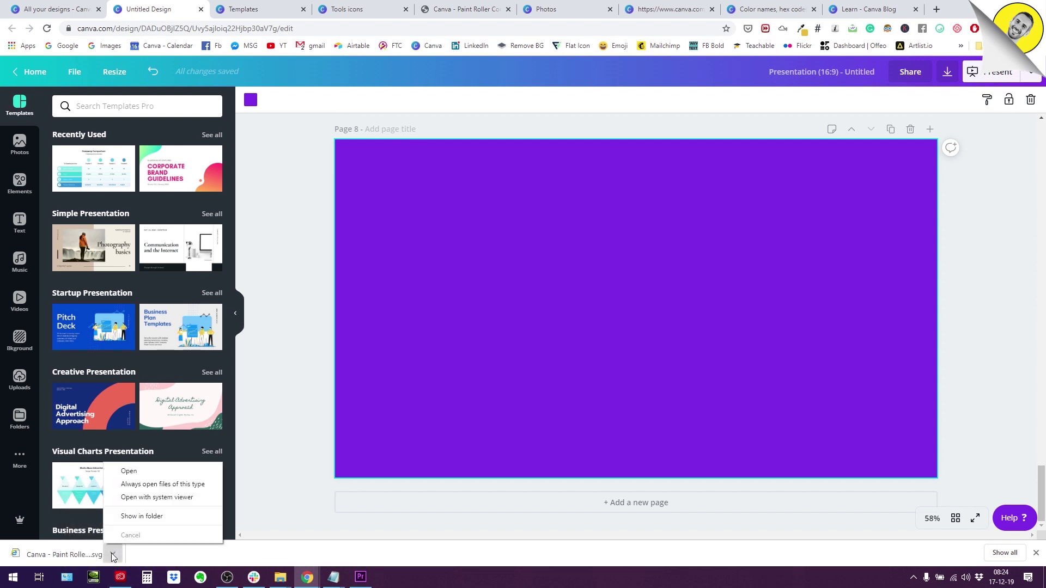
{"action": "left_click", "coordinate": [134, 516]}
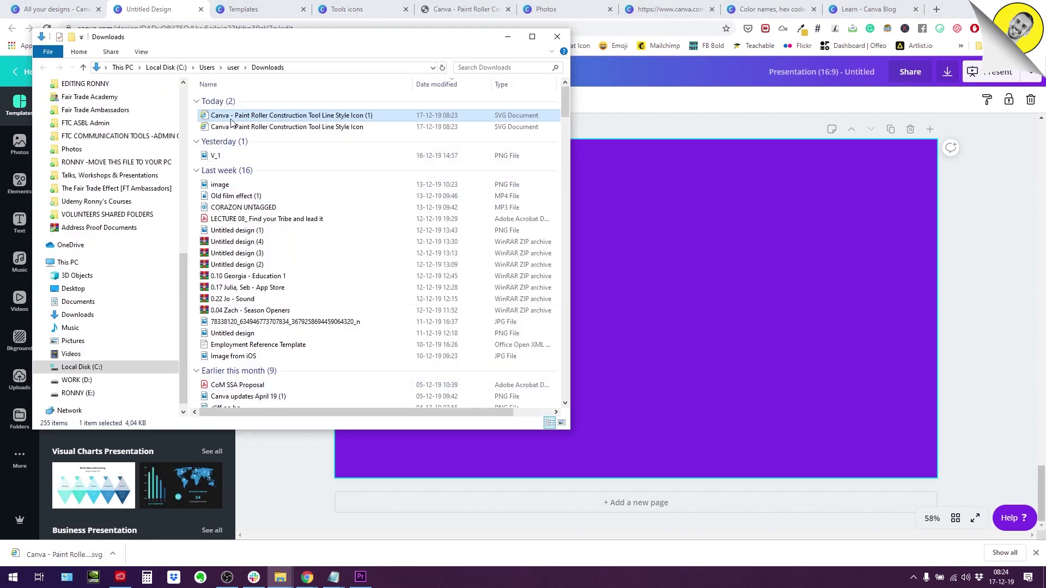
{"action": "left_click_drag", "start_coordinate": [234, 116], "coordinate": [123, 470]}
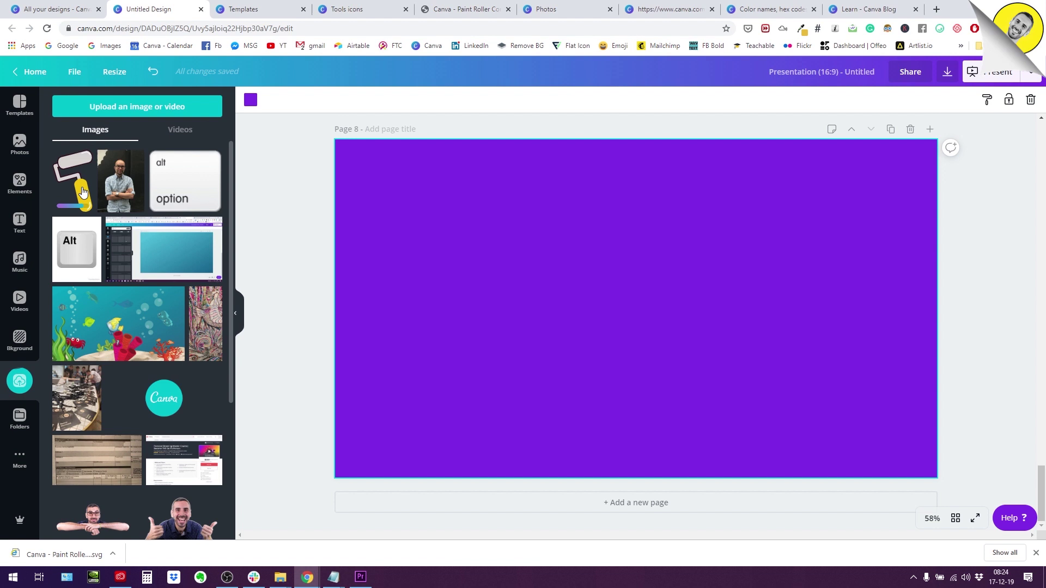
Place the uploaded paint roller on page 8 and recolour its outline and yellow handle teal
{"action": "left_click", "coordinate": [82, 192]}
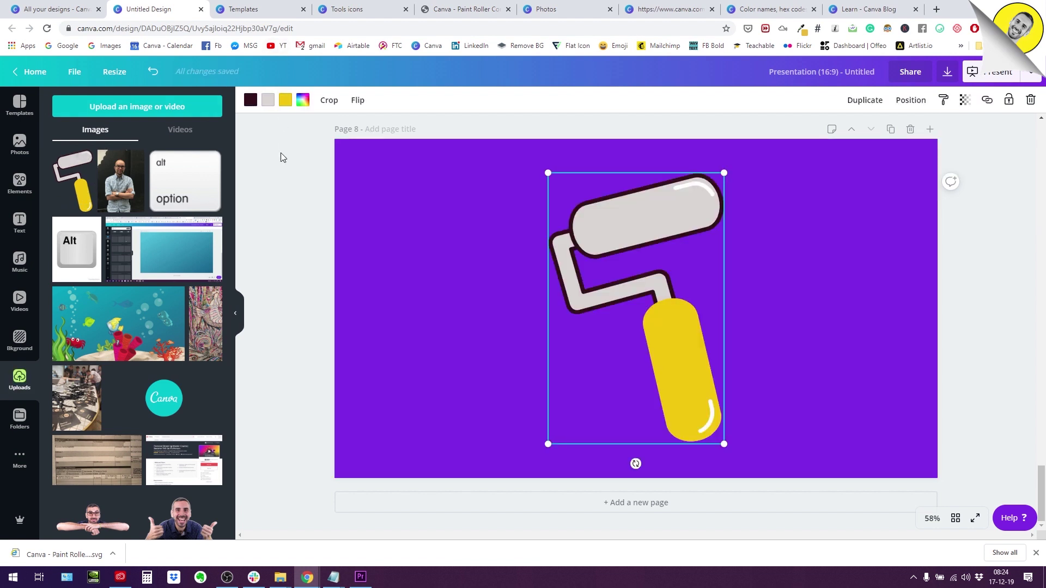
{"action": "left_click", "coordinate": [250, 101]}
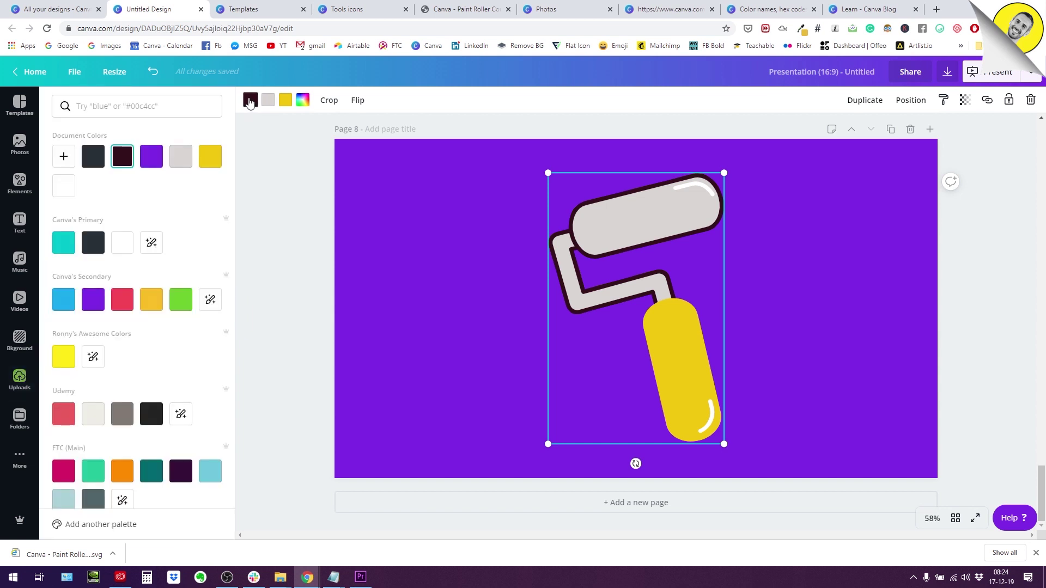
{"action": "left_click", "coordinate": [65, 247]}
{"action": "left_click", "coordinate": [286, 100]}
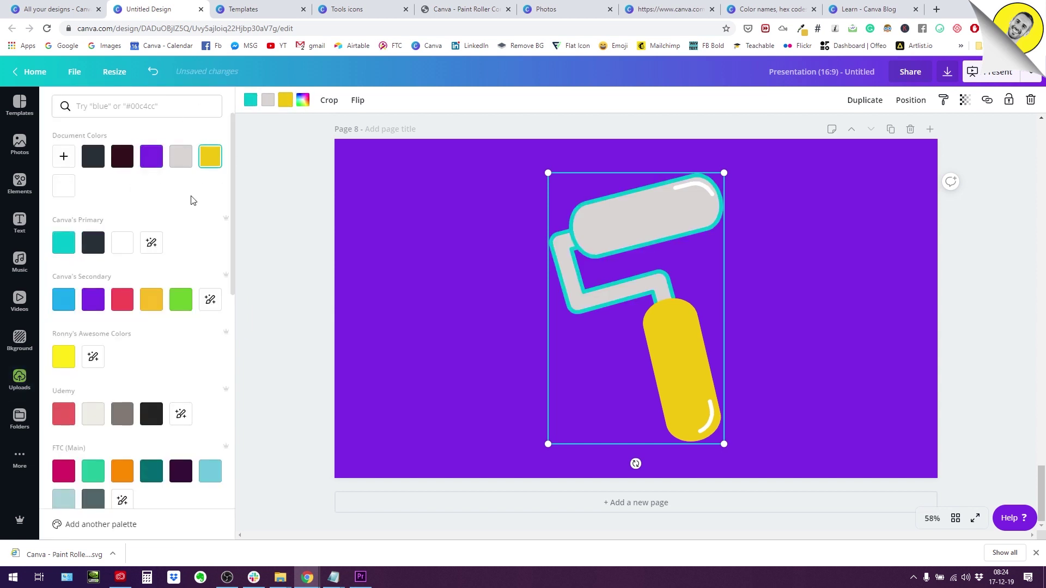
{"action": "left_click", "coordinate": [63, 244]}
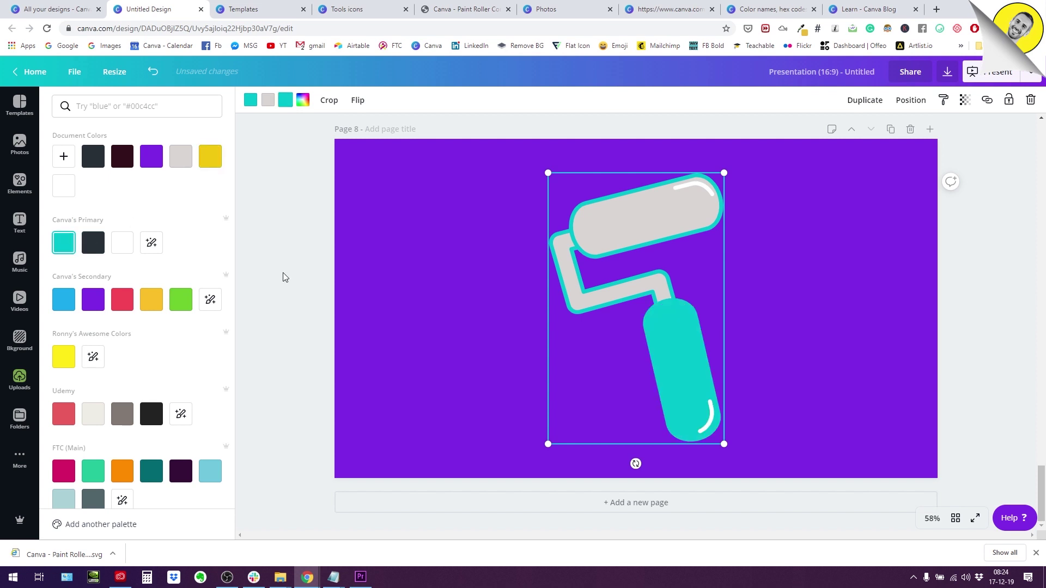
{"action": "left_click", "coordinate": [449, 270]}
Shrink the paint roller and move it left of centre on the page
{"action": "left_click", "coordinate": [676, 234]}
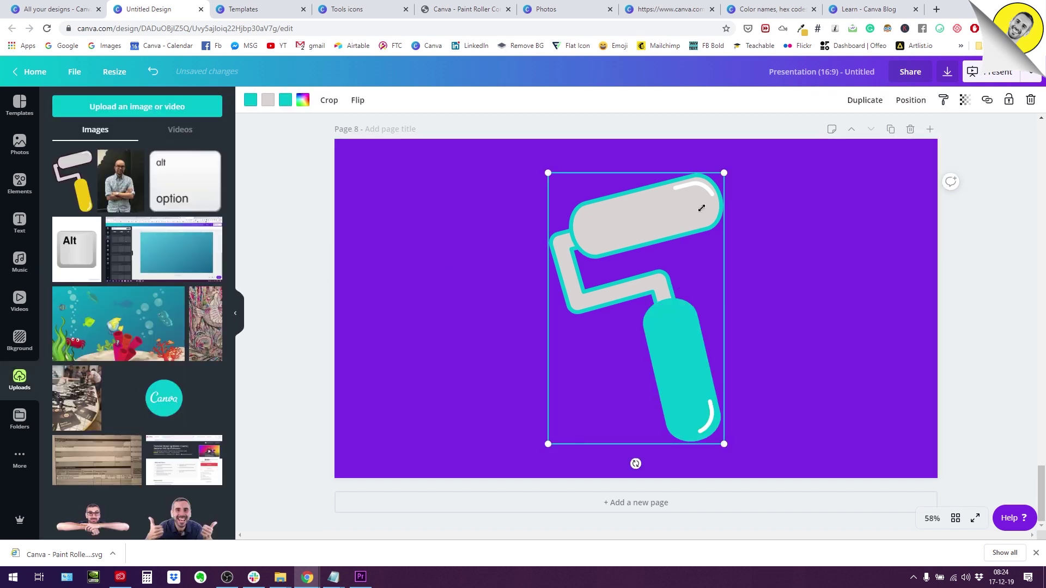
{"action": "left_click_drag", "start_coordinate": [701, 208], "coordinate": [626, 327]}
{"action": "mouse_move", "coordinate": [599, 384]}
{"action": "left_mouse_down"}
{"action": "mouse_move", "coordinate": [494, 297]}
{"action": "mouse_move", "coordinate": [463, 305]}
{"action": "left_mouse_up"}
{"action": "left_click", "coordinate": [547, 310]}
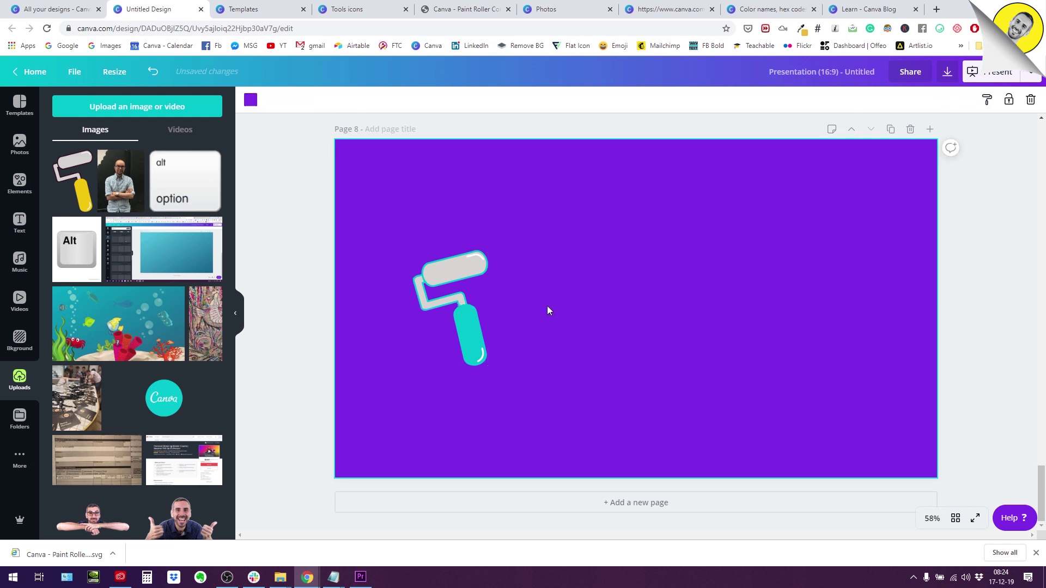
Close the paint roller's details, return to the presentation and open the Likes folder
{"action": "left_click", "coordinate": [373, 10]}
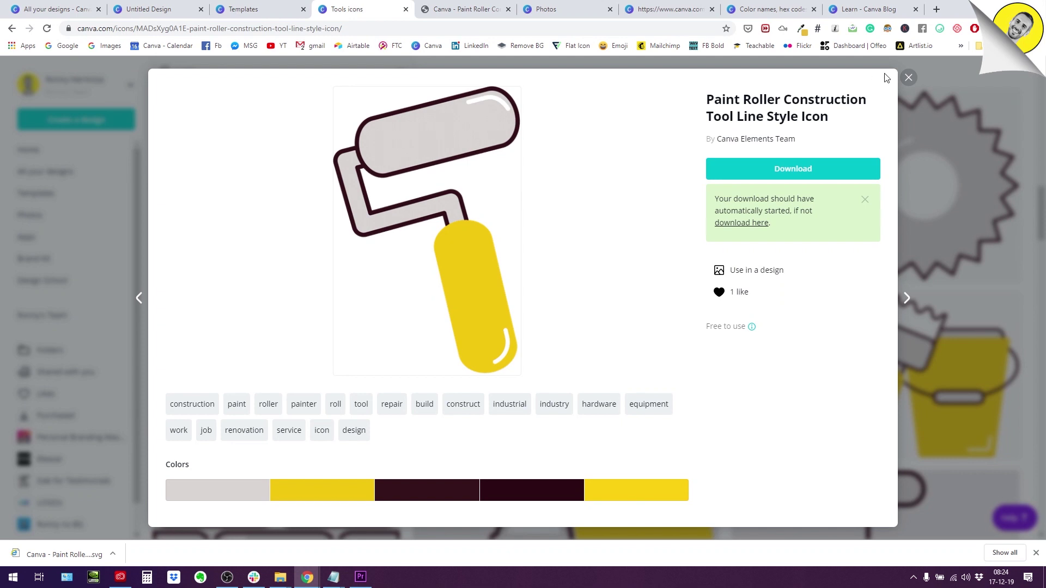
{"action": "left_click", "coordinate": [909, 77]}
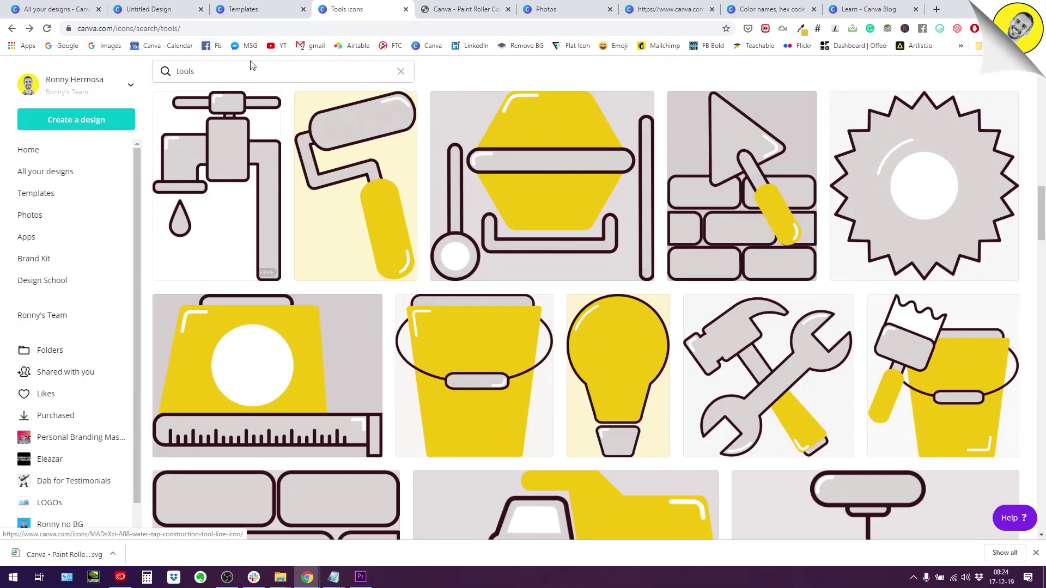
{"action": "left_click", "coordinate": [158, 9]}
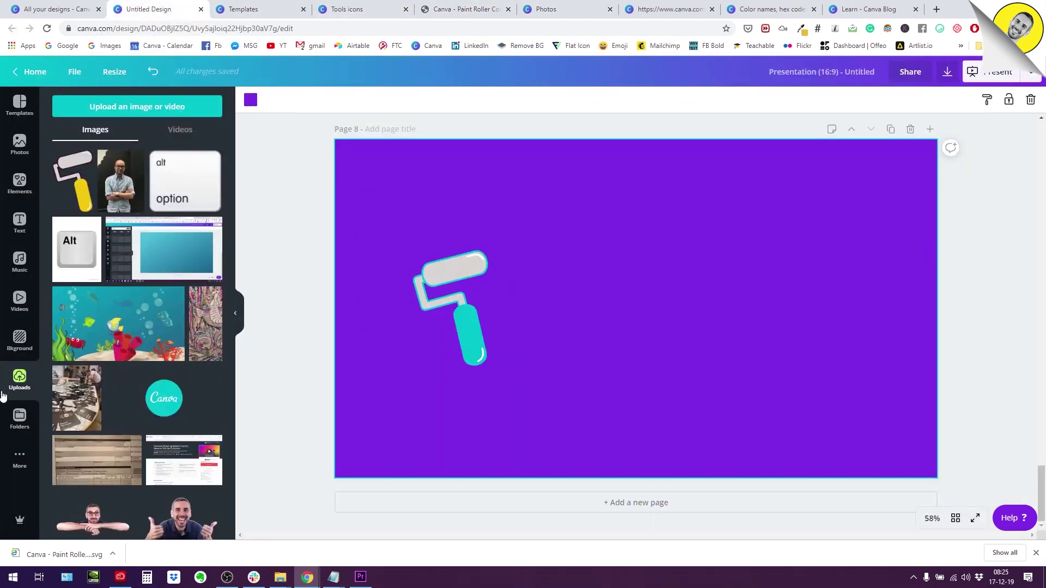
{"action": "left_click", "coordinate": [20, 420]}
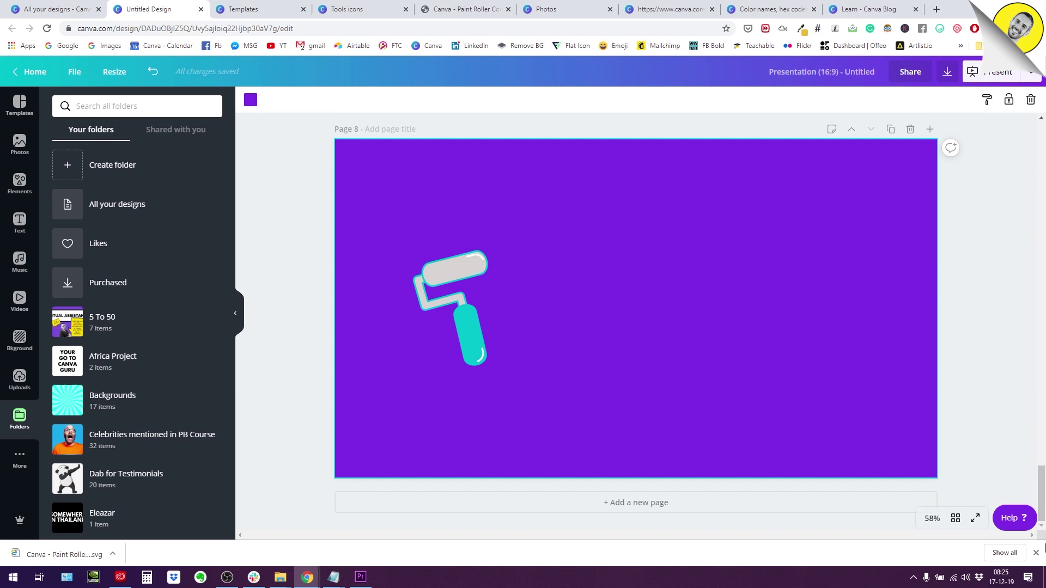
{"action": "left_click", "coordinate": [1037, 553]}
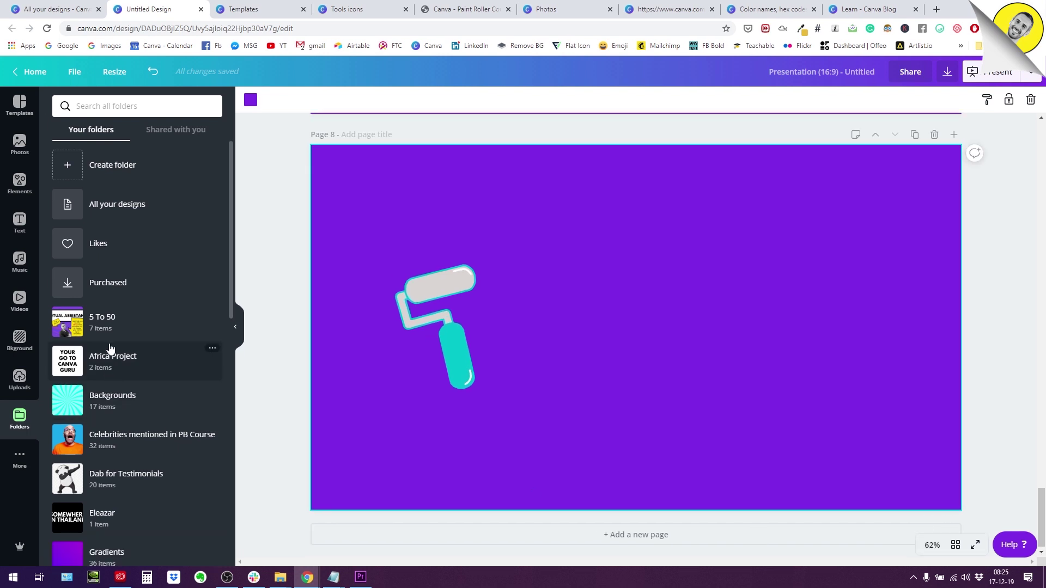
{"action": "left_click", "coordinate": [84, 244]}
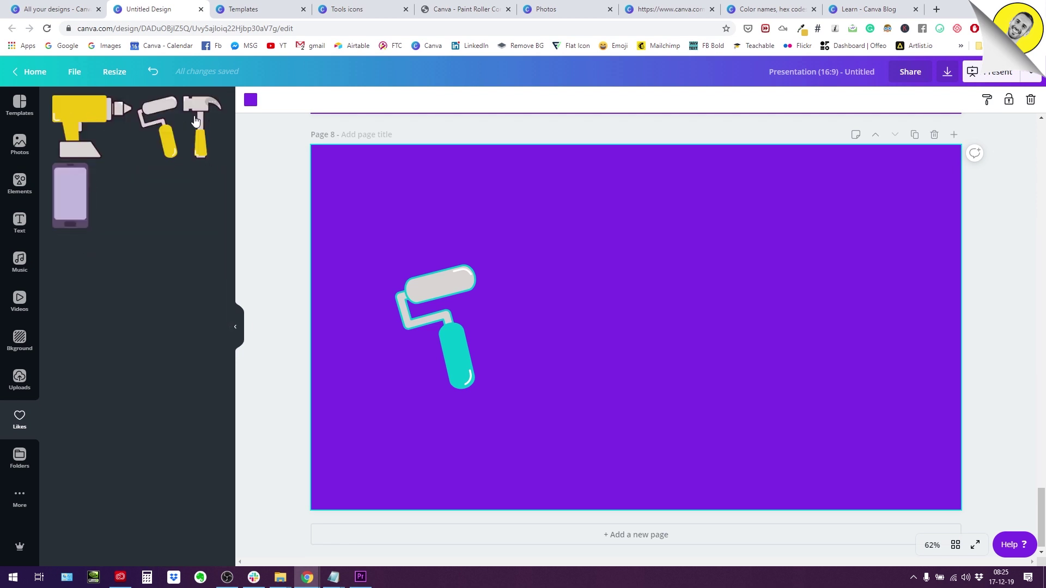
Add the liked hammer to page 8 and recolour its handle and outline teal
{"action": "mouse_move", "coordinate": [111, 104]}
{"action": "mouse_move", "coordinate": [216, 111]}
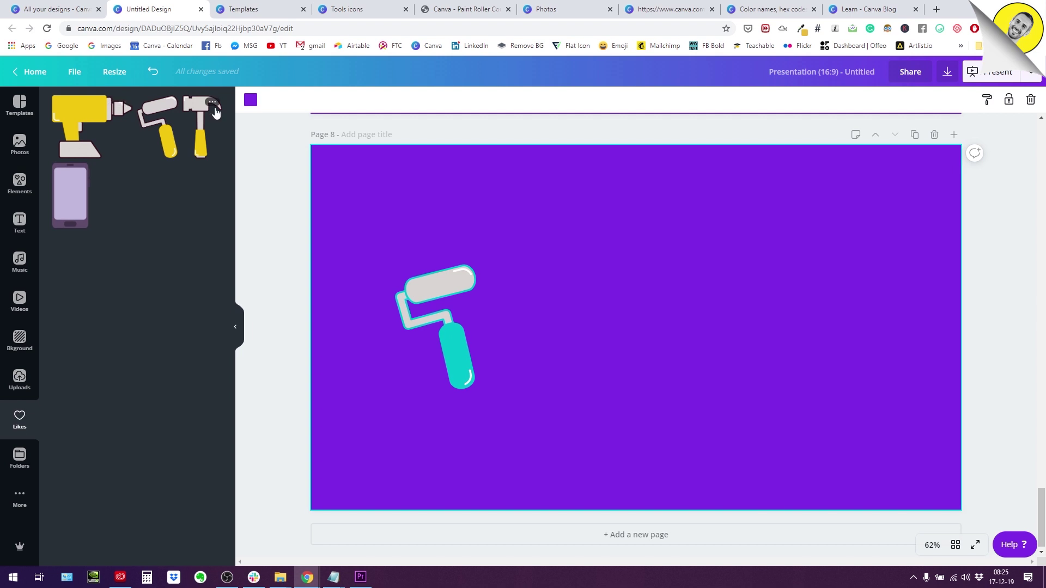
{"action": "left_click", "coordinate": [201, 147]}
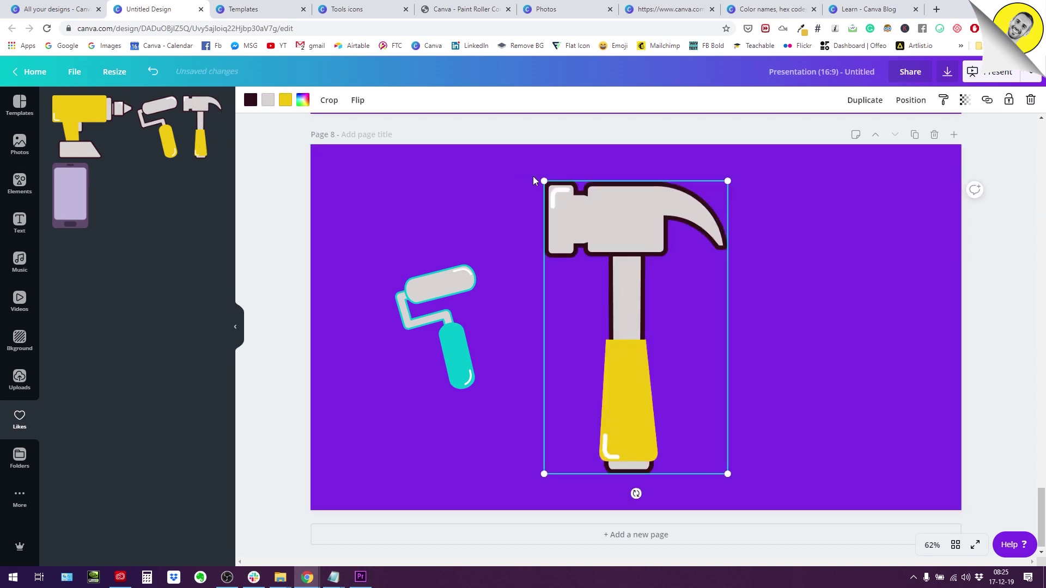
{"action": "left_click", "coordinate": [285, 99]}
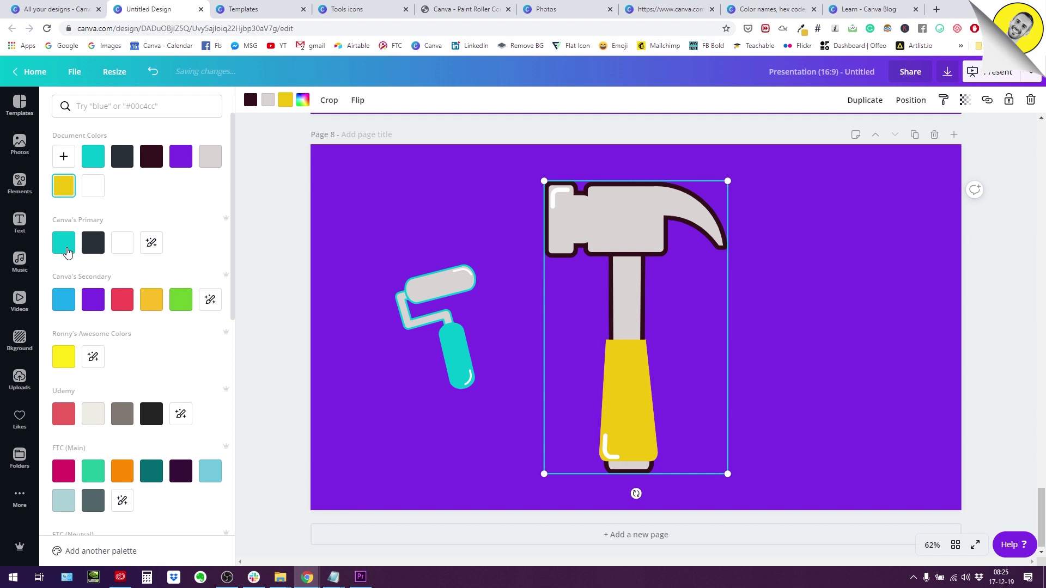
{"action": "left_click", "coordinate": [64, 242]}
{"action": "left_click", "coordinate": [251, 100]}
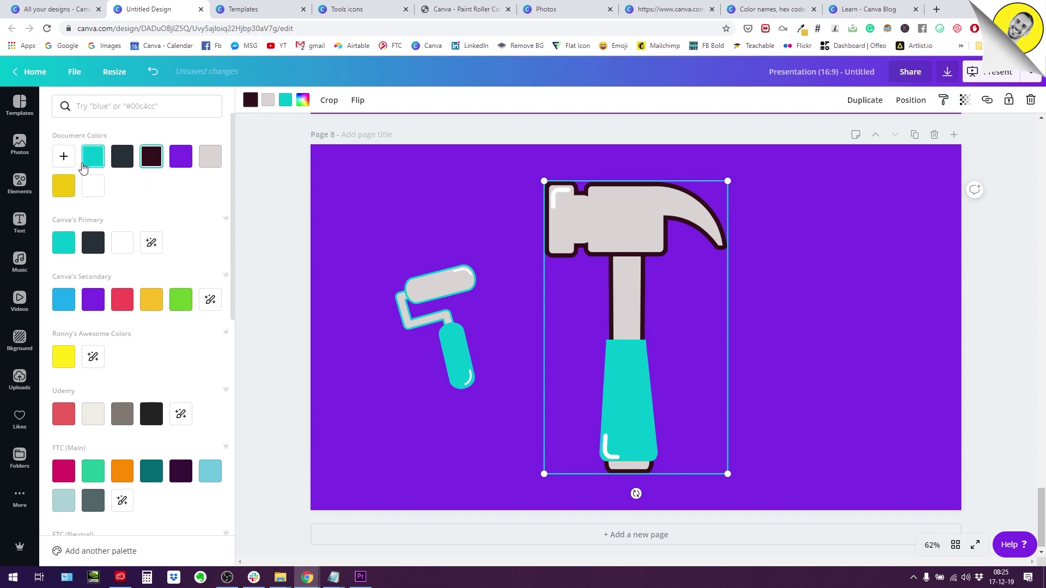
{"action": "left_click", "coordinate": [92, 157]}
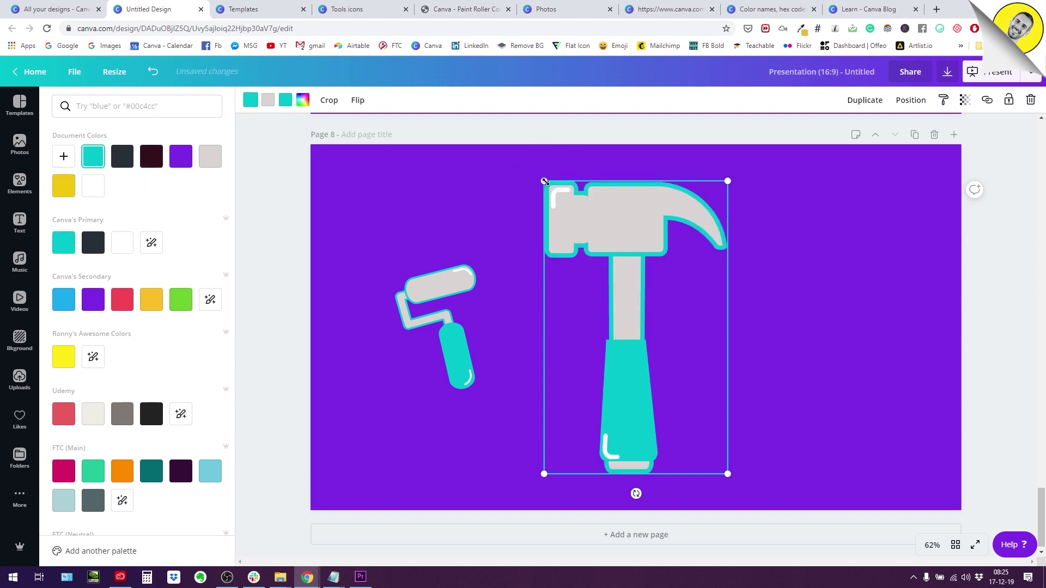
Shrink the hammer to roller size and place it just right of the paint roller
{"action": "left_click_drag", "start_coordinate": [545, 181], "coordinate": [674, 391]}
{"action": "left_click_drag", "start_coordinate": [697, 430], "coordinate": [576, 282]}
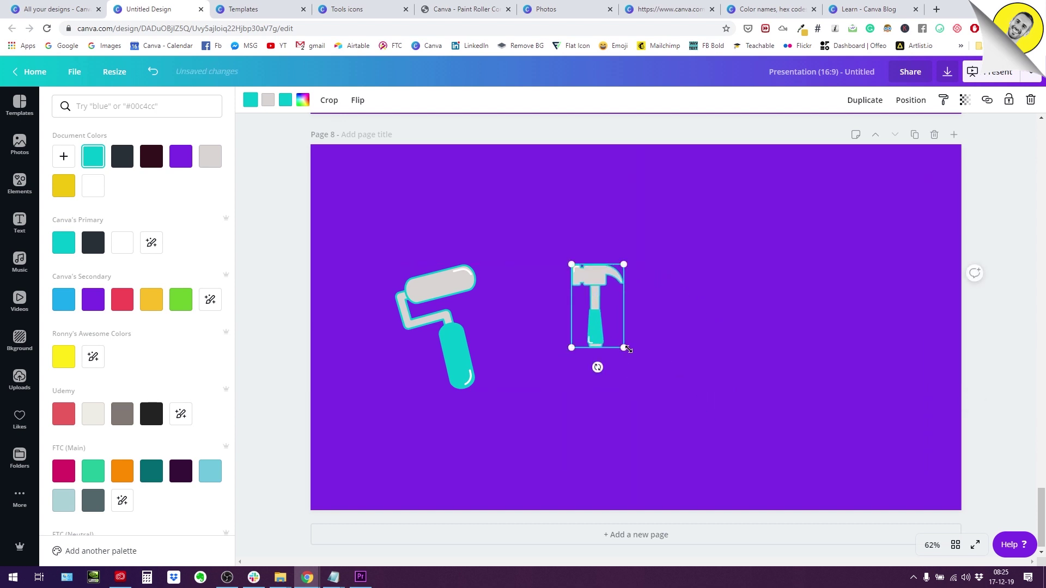
{"action": "left_click_drag", "start_coordinate": [624, 348], "coordinate": [645, 380]}
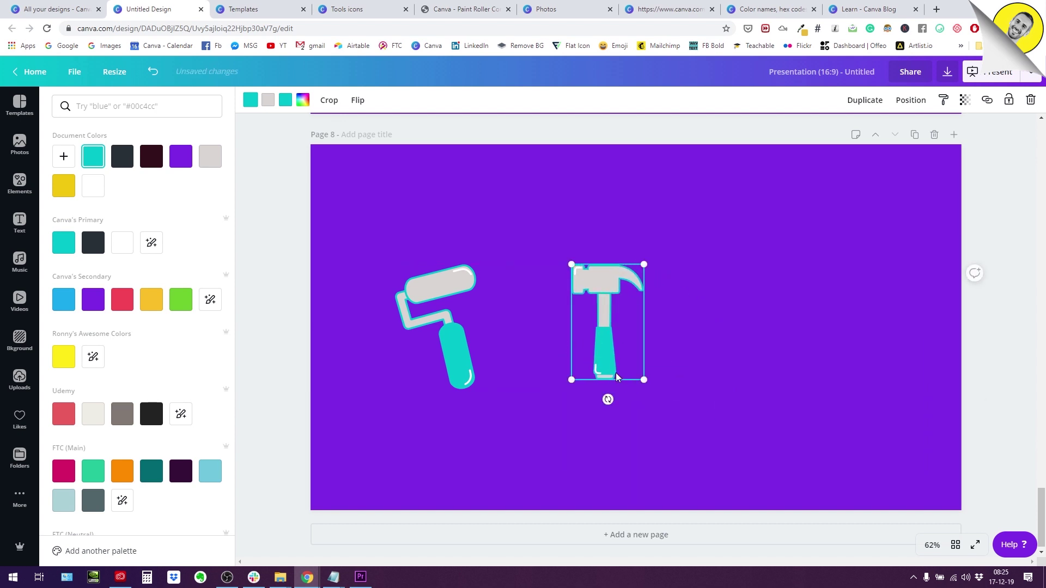
Clear the tools icon search and load canva.com/icons/ in the Icons tab
{"action": "left_click", "coordinate": [524, 409]}
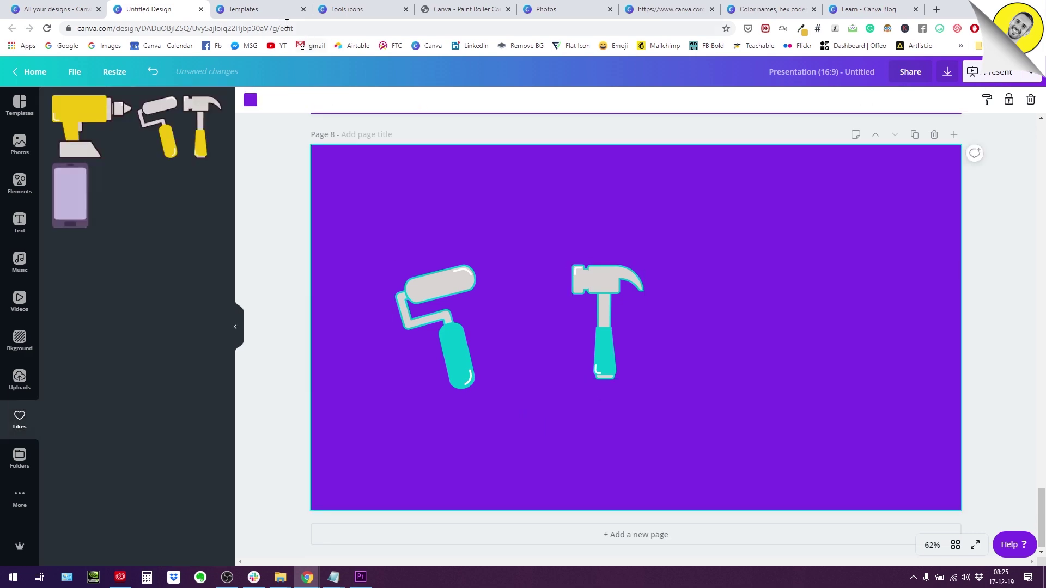
{"action": "left_click", "coordinate": [358, 10]}
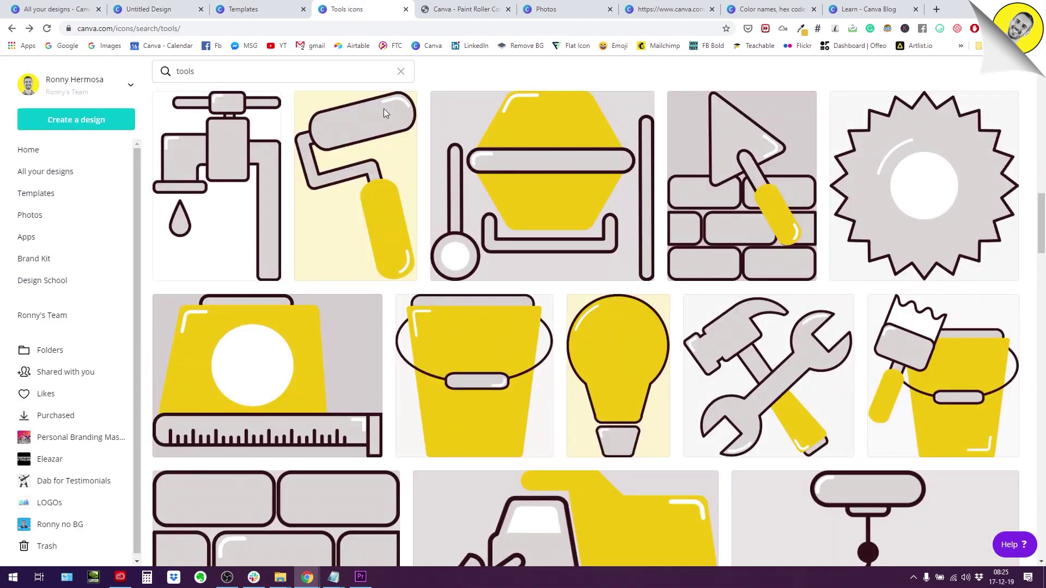
{"action": "scroll", "coordinate": [456, 327], "scroll_direction": "up", "scroll_amount": 15}
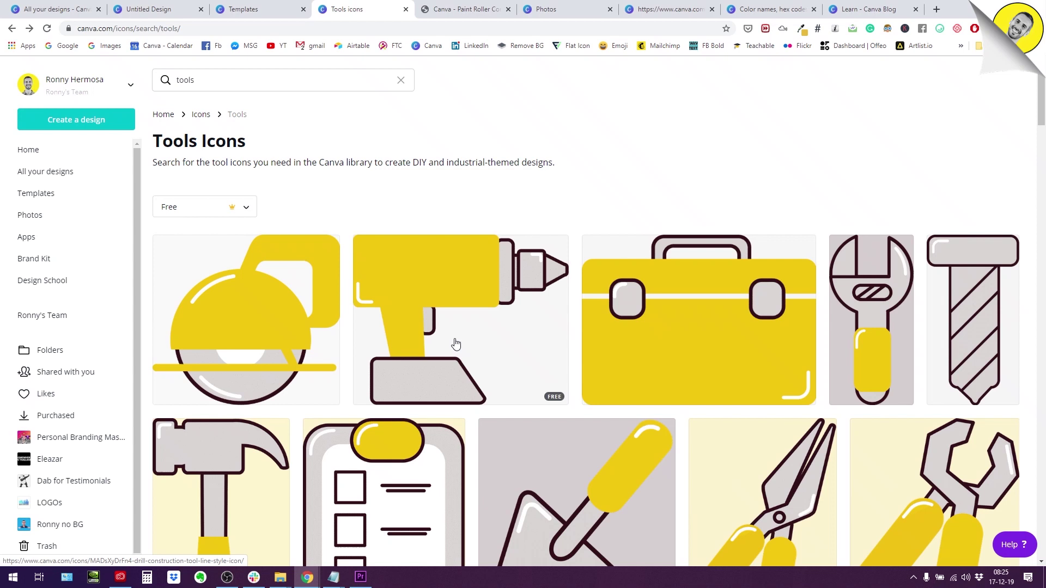
{"action": "left_click", "coordinate": [401, 82]}
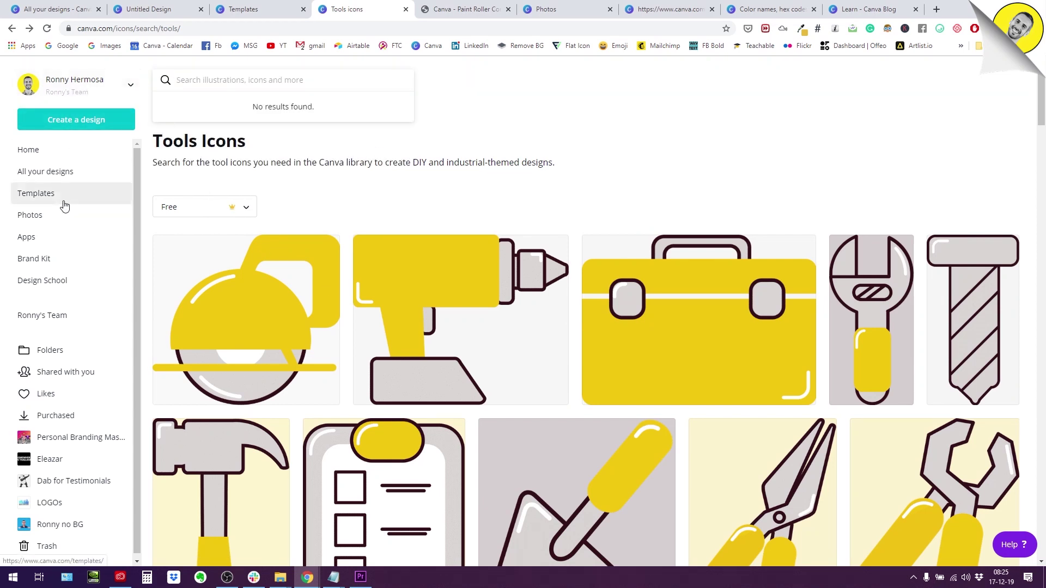
{"action": "left_click_drag", "start_coordinate": [139, 31], "coordinate": [215, 34]}
{"action": "key", "text": "BackSpace"}
{"action": "key", "text": "Return"}
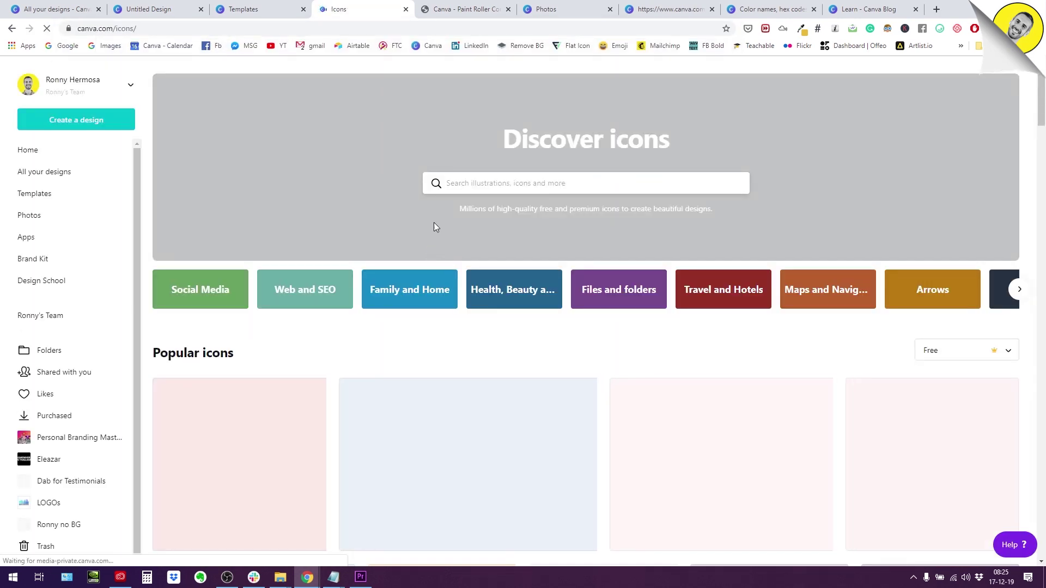
Scroll through the Discover icons page to browse the Popular free icons
{"action": "scroll", "coordinate": [426, 288], "scroll_direction": "down", "scroll_amount": 4}
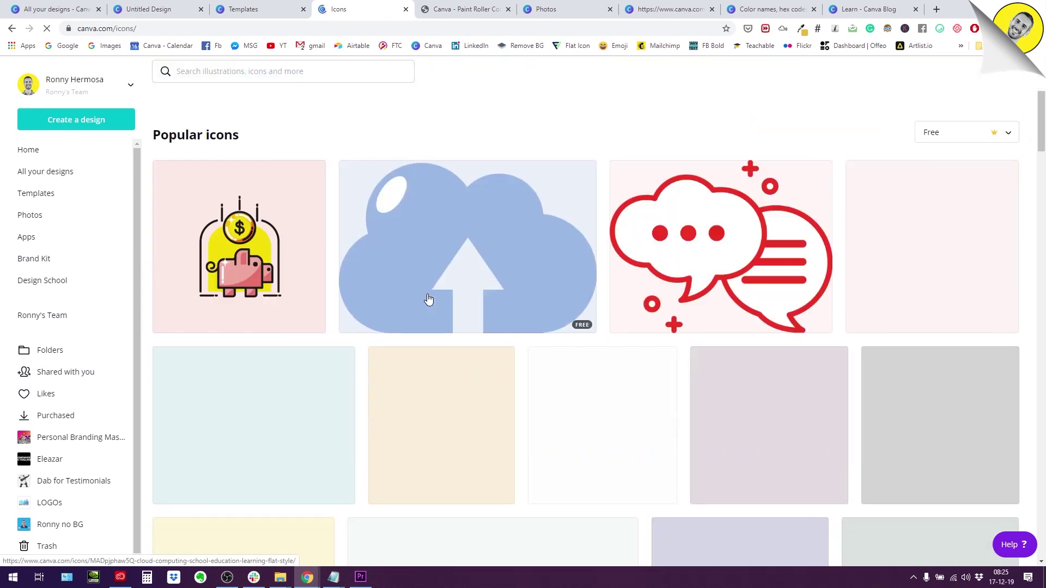
{"action": "scroll", "coordinate": [433, 320], "scroll_direction": "up", "scroll_amount": 4}
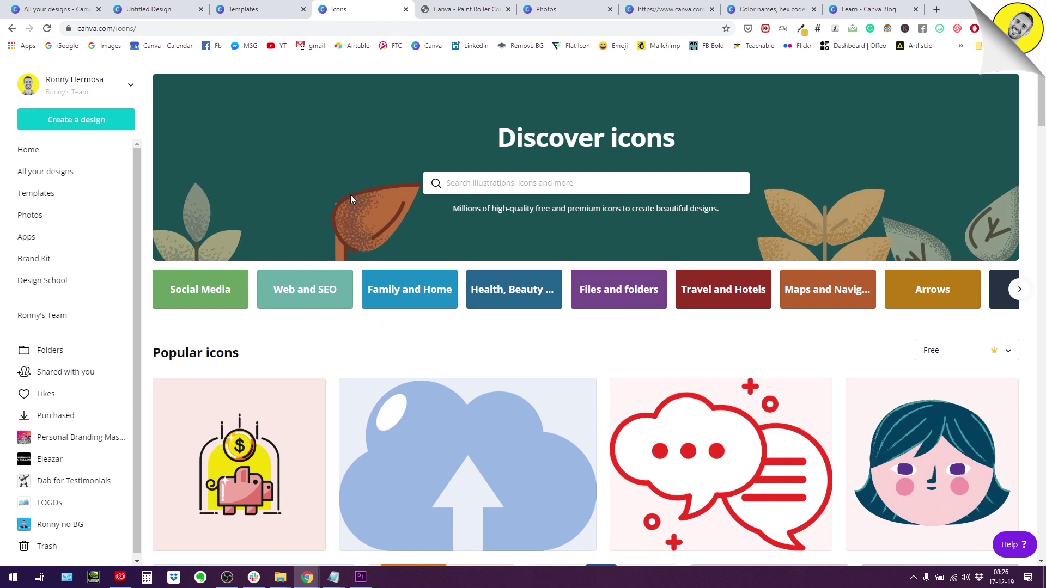
{"action": "scroll", "coordinate": [350, 196], "scroll_direction": "down", "scroll_amount": 8}
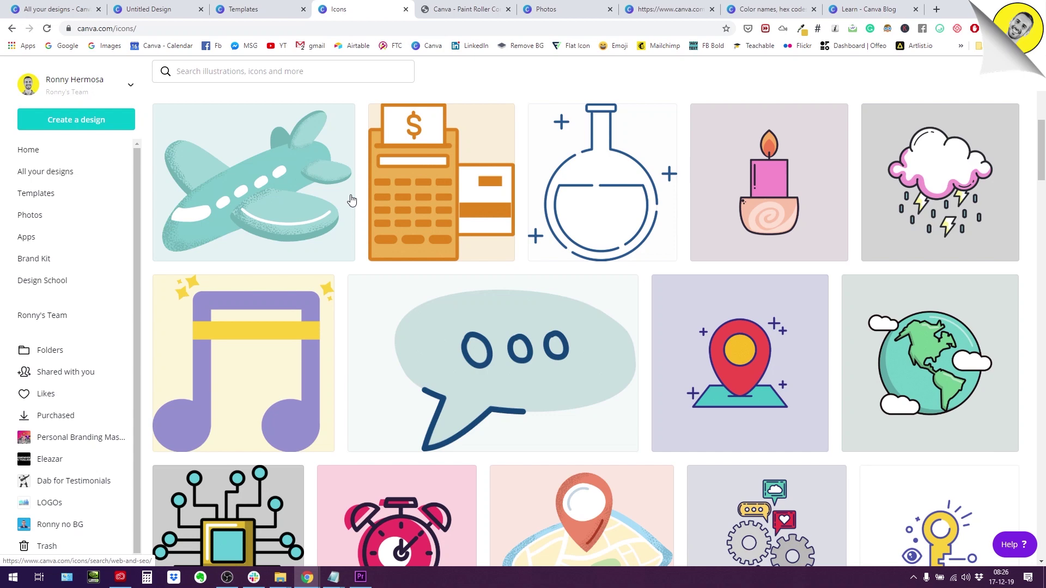
{"action": "scroll", "coordinate": [352, 200], "scroll_direction": "down", "scroll_amount": 3}
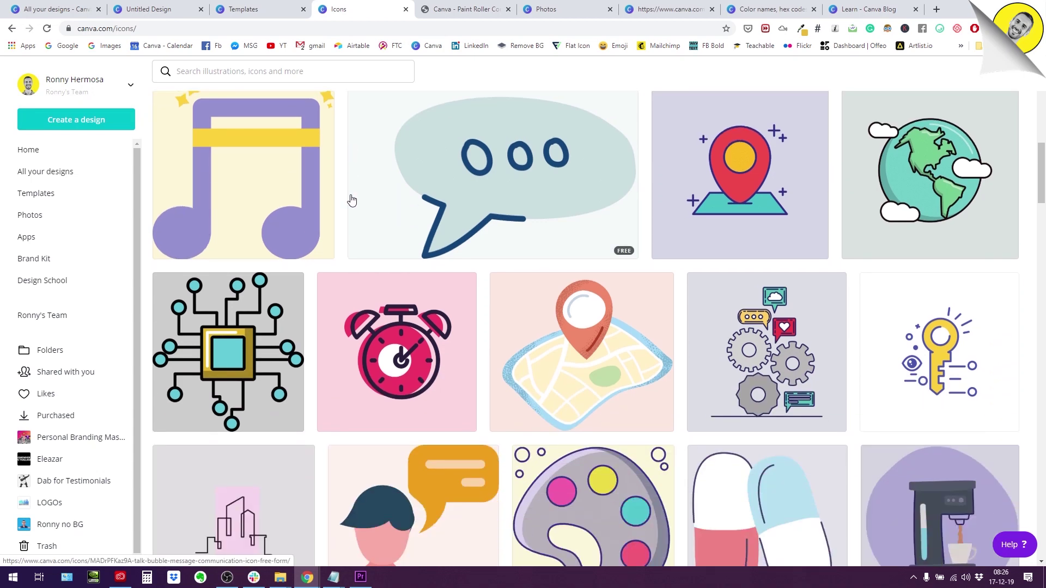
{"action": "scroll", "coordinate": [352, 200], "scroll_direction": "up", "scroll_amount": 5}
{"action": "scroll", "coordinate": [351, 200], "scroll_direction": "up", "scroll_amount": 5}
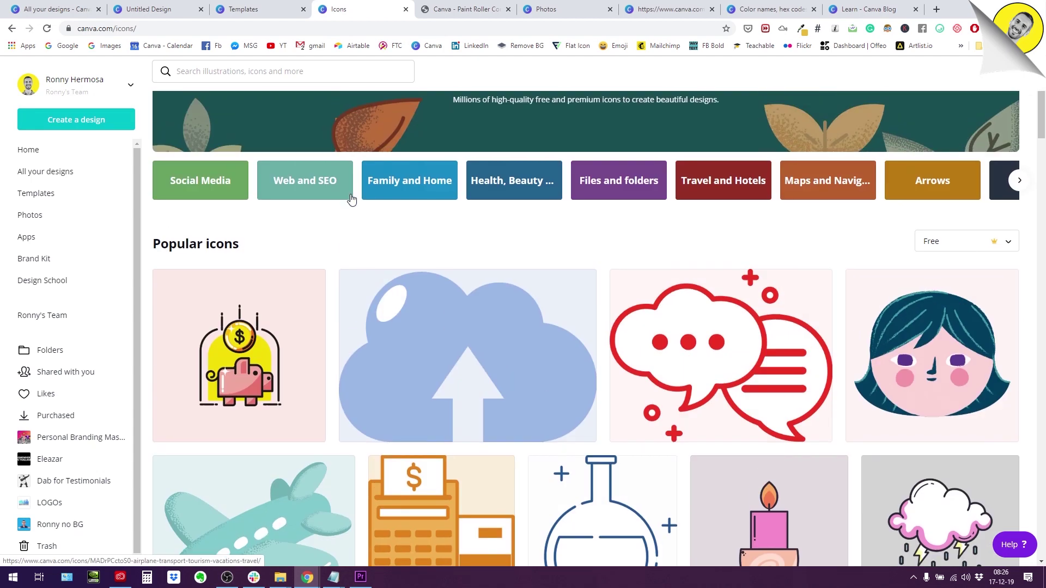
{"action": "scroll", "coordinate": [351, 199], "scroll_direction": "up", "scroll_amount": 2}
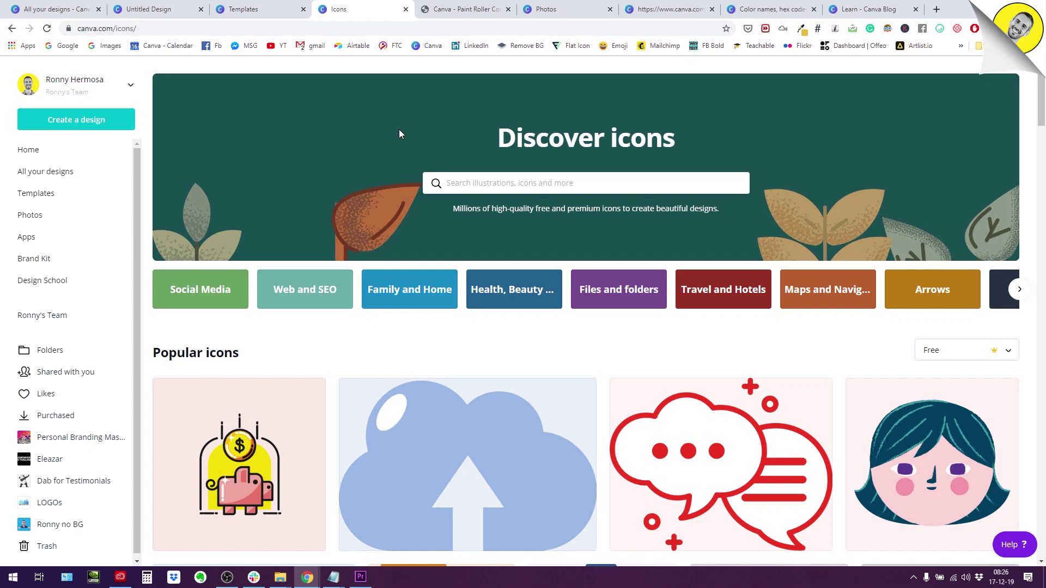
{"action": "scroll", "coordinate": [693, 213], "scroll_direction": "down", "scroll_amount": 4}
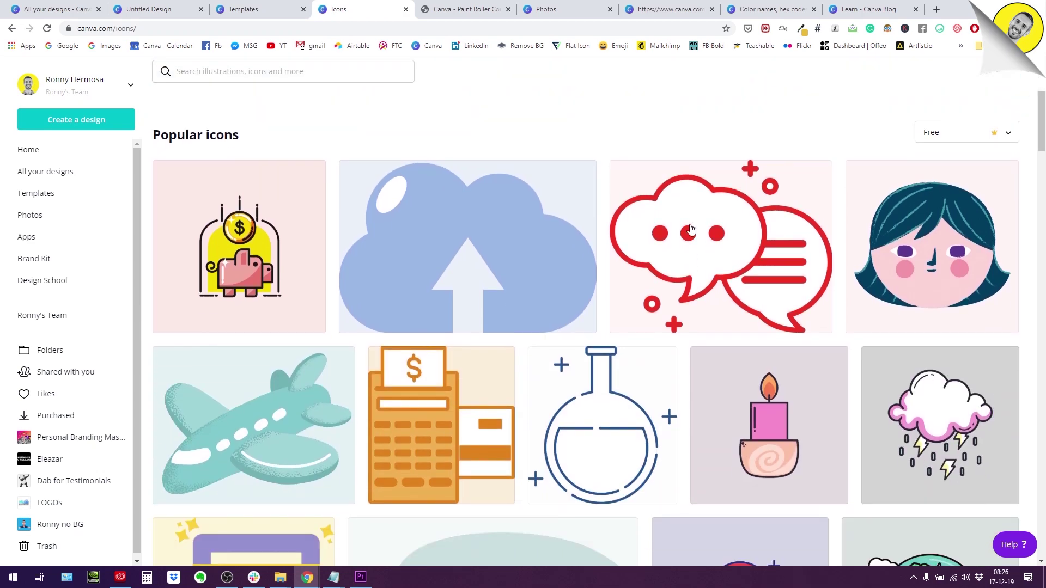
{"action": "scroll", "coordinate": [691, 228], "scroll_direction": "up", "scroll_amount": 1}
{"action": "scroll", "coordinate": [691, 228], "scroll_direction": "up", "scroll_amount": 3}
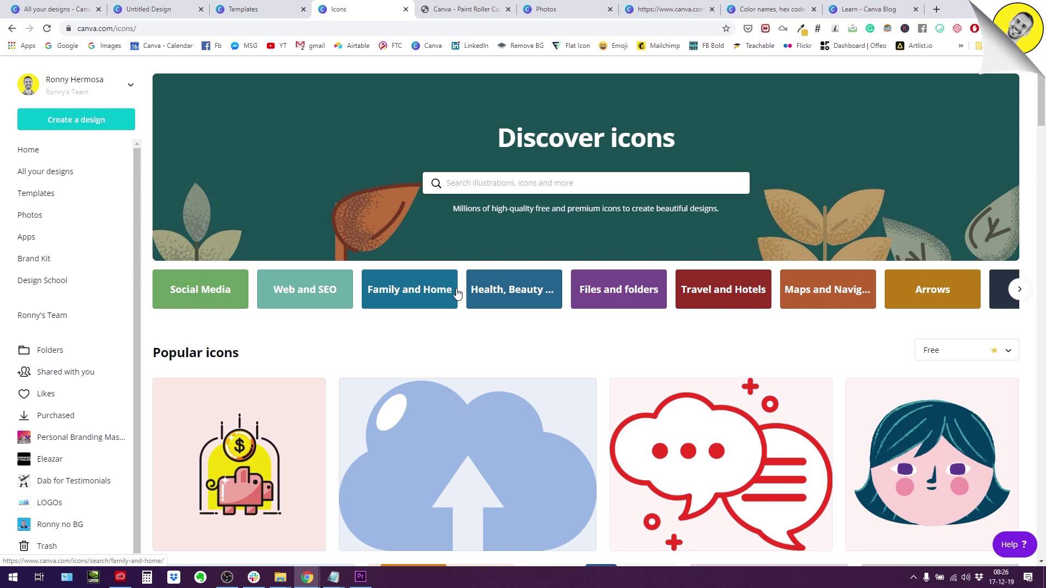
{"action": "scroll", "coordinate": [457, 294], "scroll_direction": "down", "scroll_amount": 1}
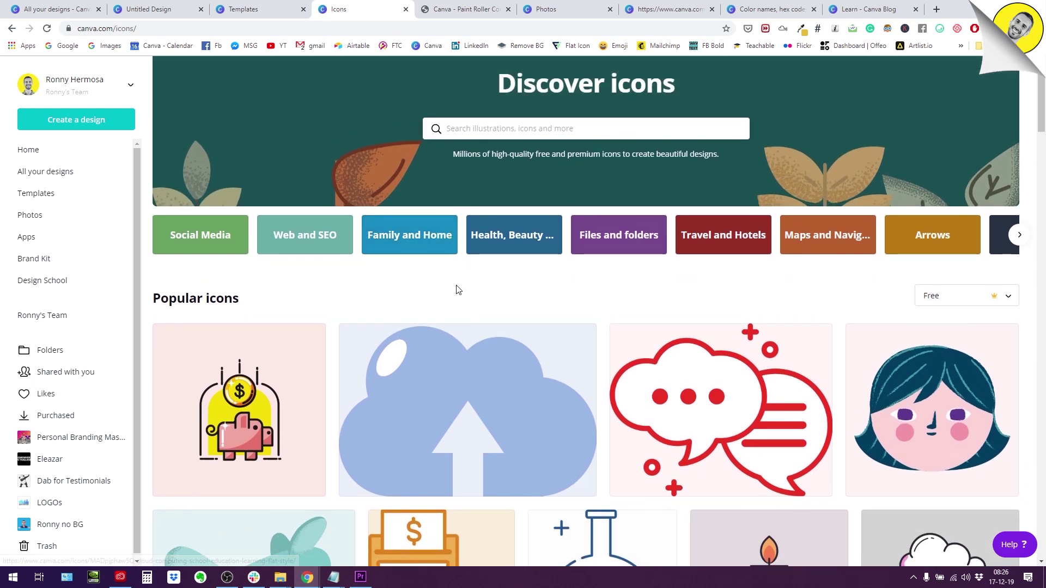
{"action": "scroll", "coordinate": [472, 358], "scroll_direction": "up", "scroll_amount": 1}
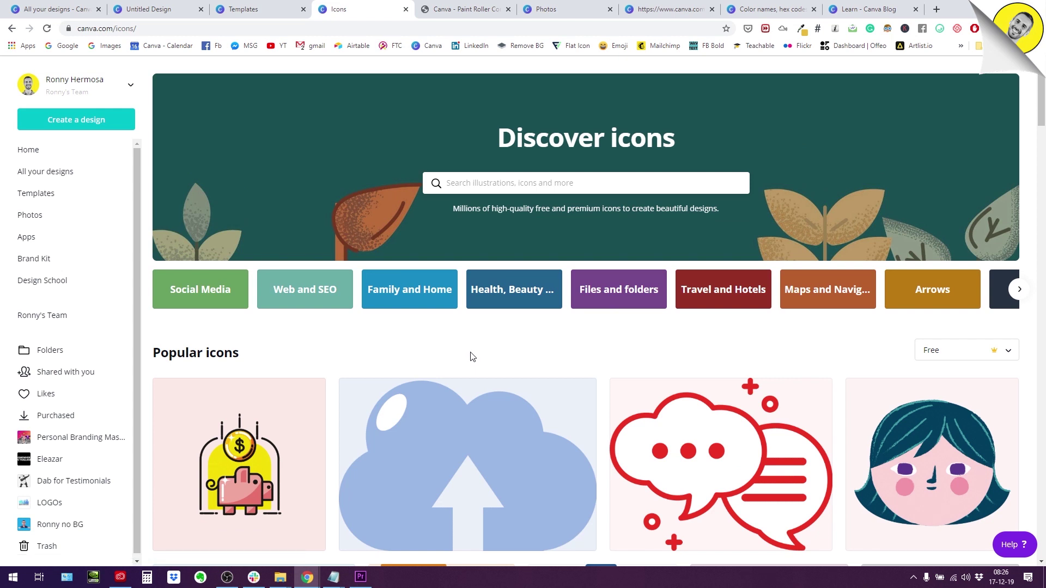
Close the Paint Roller tab and switch to the Photos library
{"action": "left_click", "coordinate": [508, 9]}
{"action": "left_click", "coordinate": [463, 9]}
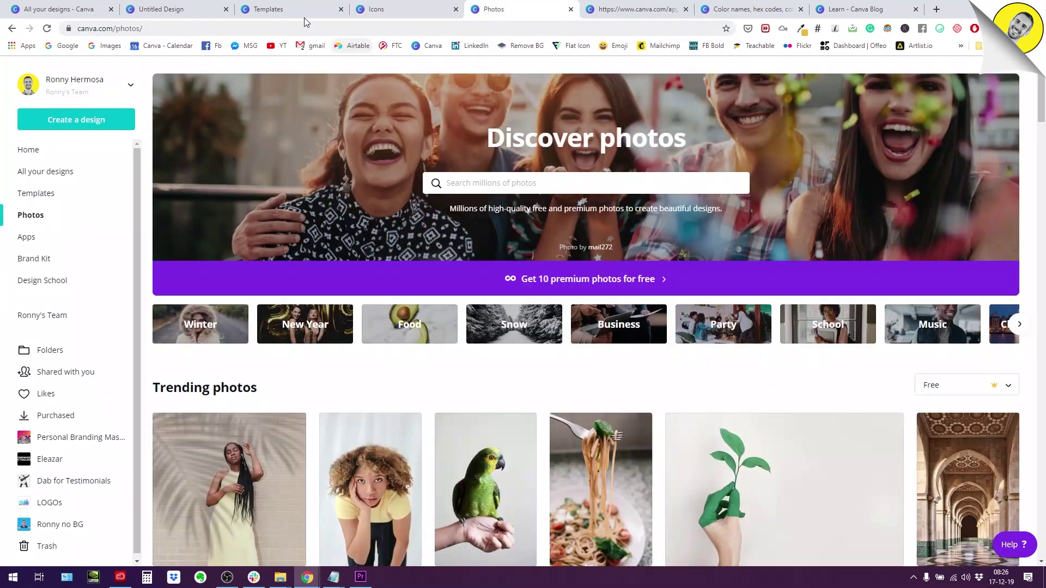
{"action": "scroll", "coordinate": [561, 314], "scroll_direction": "down", "scroll_amount": 5}
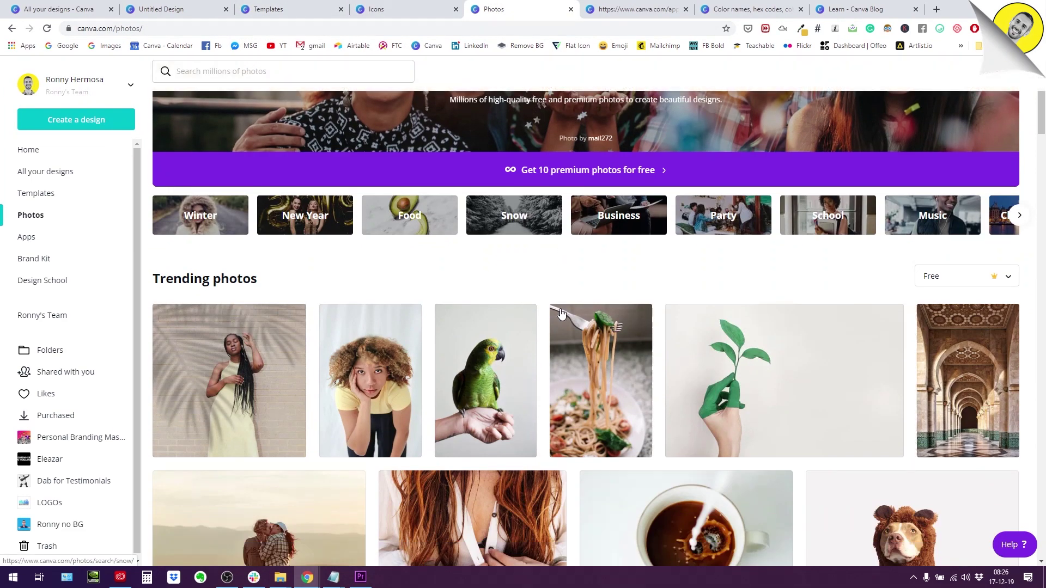
{"action": "scroll", "coordinate": [561, 313], "scroll_direction": "down", "scroll_amount": 4}
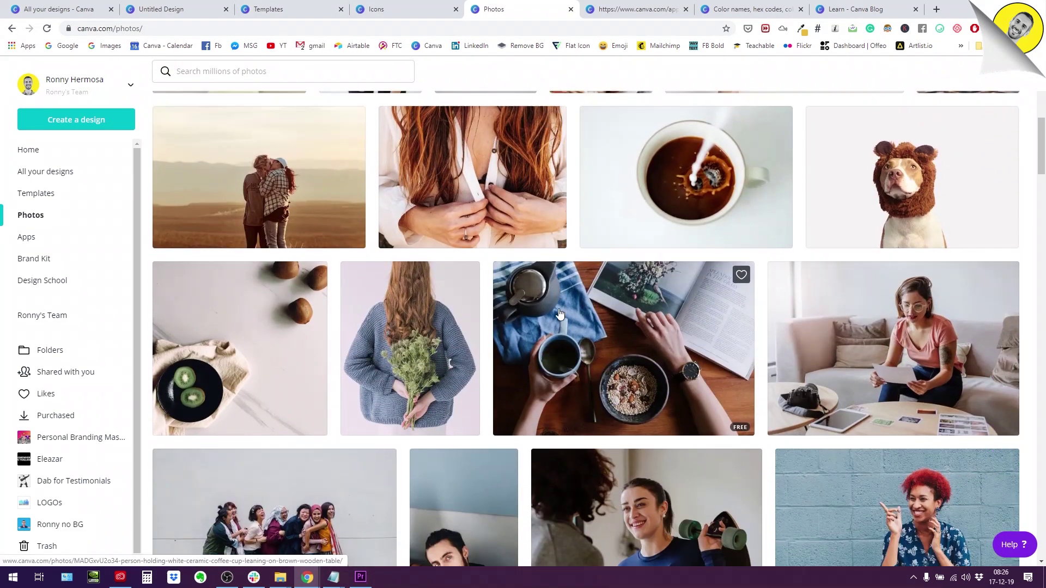
{"action": "scroll", "coordinate": [561, 314], "scroll_direction": "up", "scroll_amount": 9}
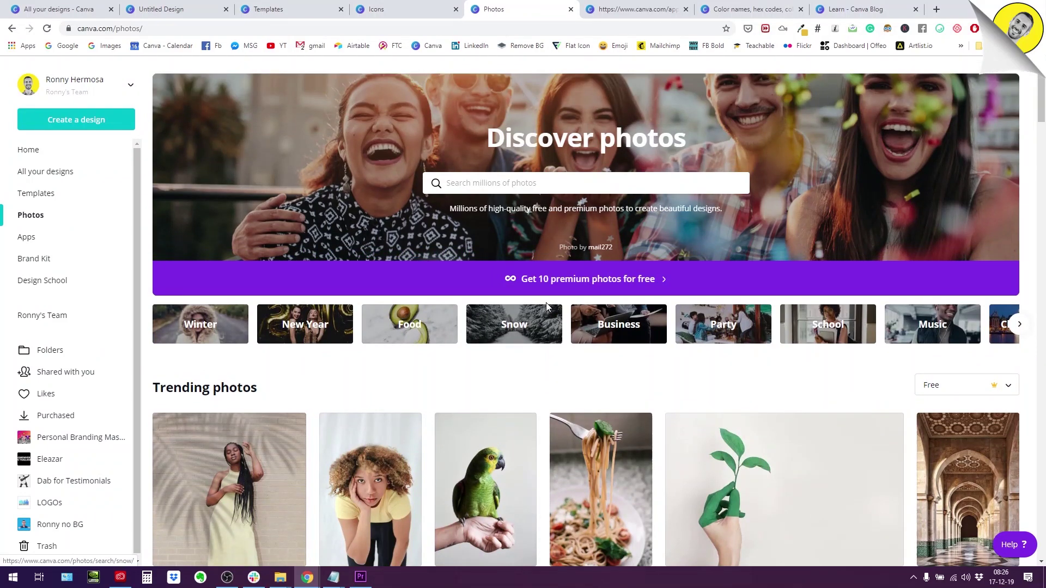
Open the Apps library page and scroll it briefly
{"action": "left_click", "coordinate": [42, 238]}
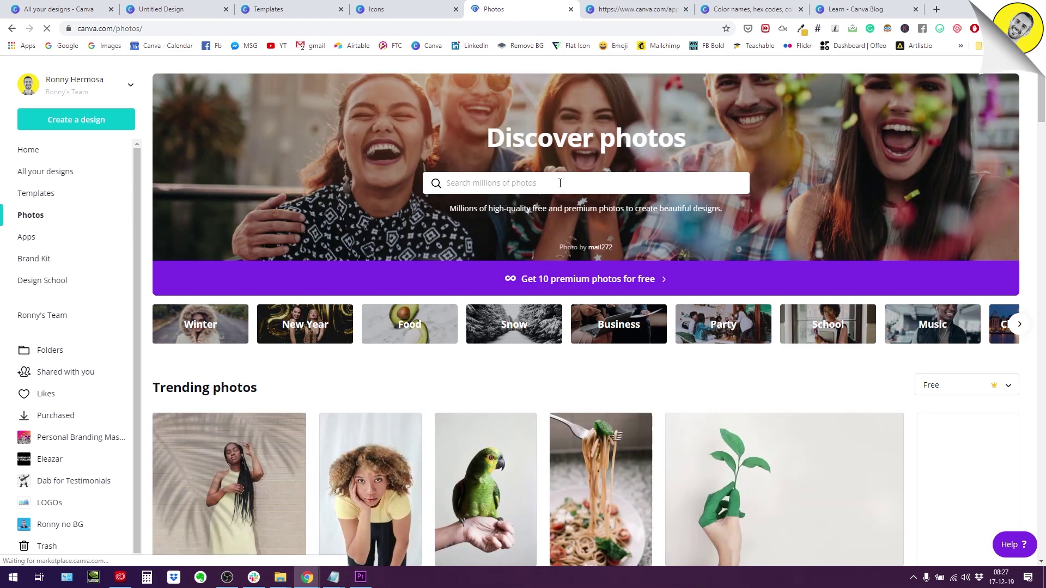
{"action": "scroll", "coordinate": [561, 183], "scroll_direction": "down", "scroll_amount": 3}
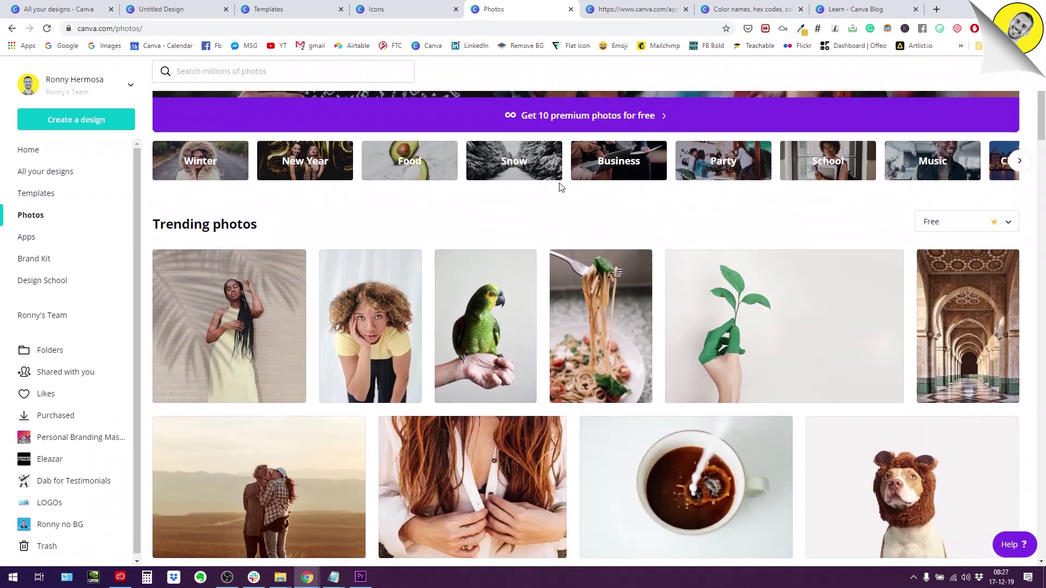
{"action": "scroll", "coordinate": [560, 186], "scroll_direction": "down", "scroll_amount": 2}
{"action": "scroll", "coordinate": [559, 185], "scroll_direction": "up", "scroll_amount": 5}
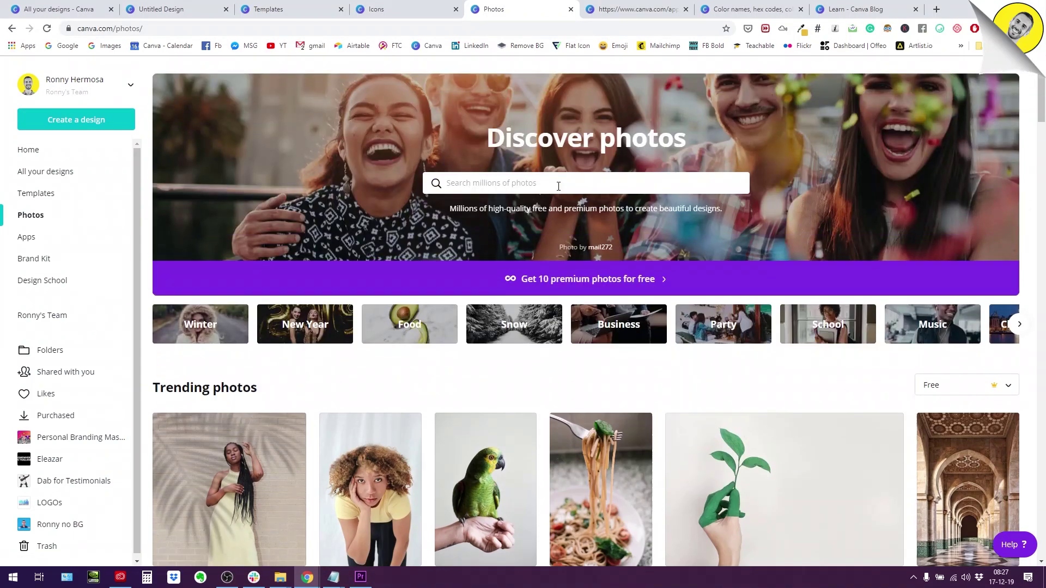
Dismiss the photo search suggestions and browse the free Trending photos grid
{"action": "left_click", "coordinate": [541, 188]}
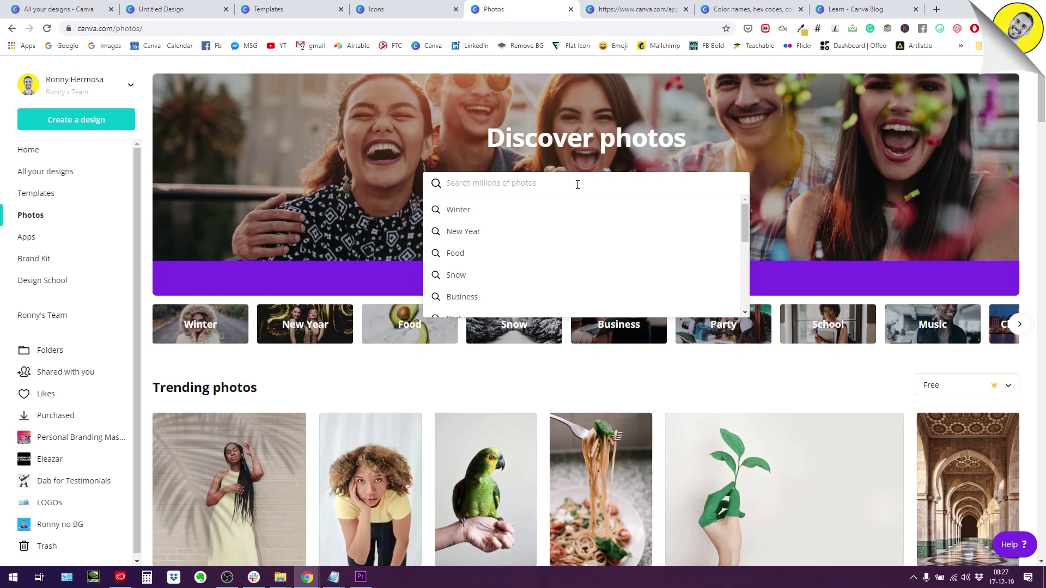
{"action": "left_click", "coordinate": [357, 376]}
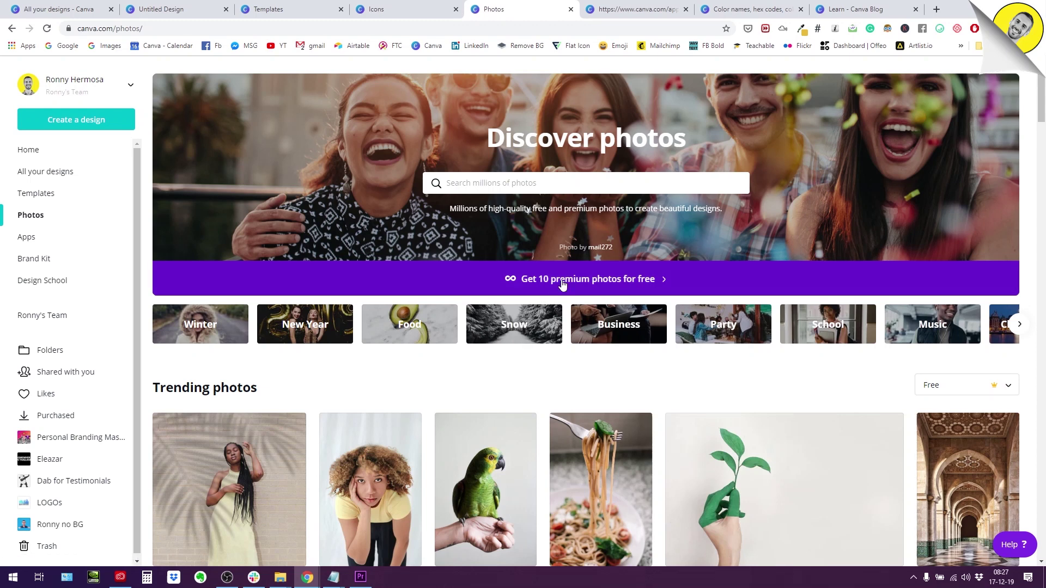
{"action": "scroll", "coordinate": [555, 309], "scroll_direction": "down", "scroll_amount": 4}
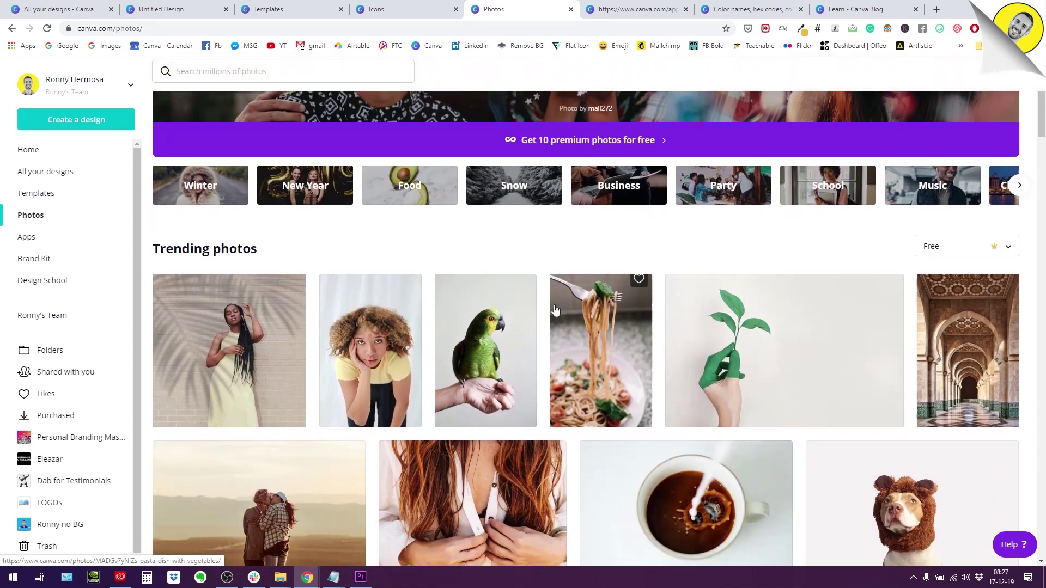
{"action": "scroll", "coordinate": [555, 309], "scroll_direction": "down", "scroll_amount": 8}
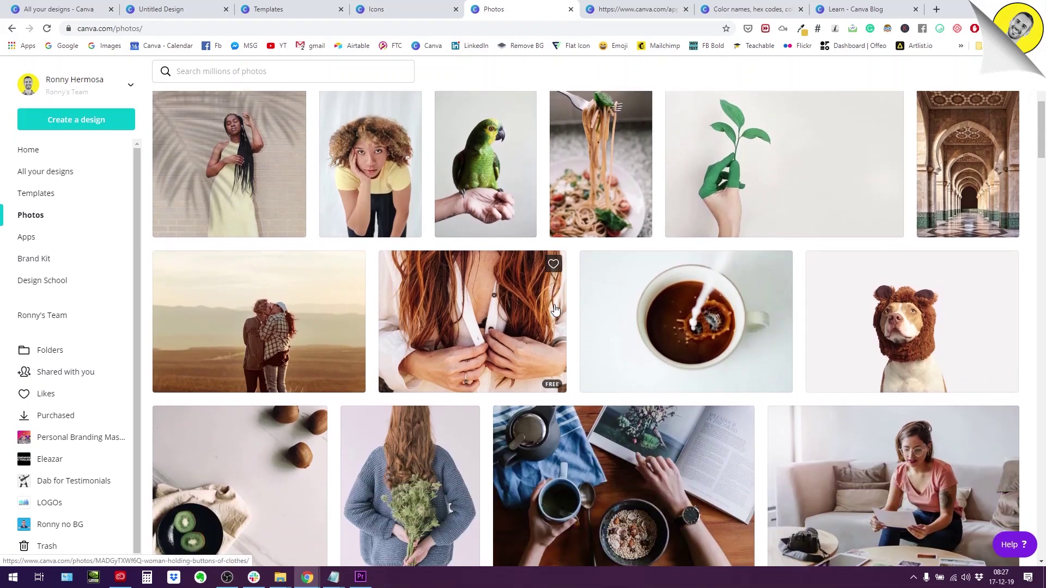
{"action": "scroll", "coordinate": [555, 310], "scroll_direction": "down", "scroll_amount": 11}
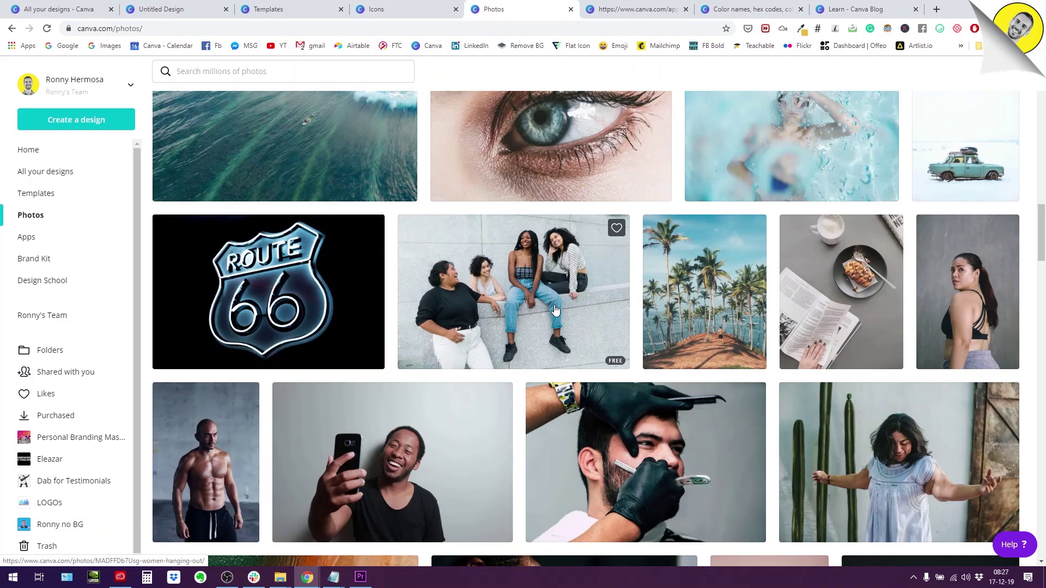
{"action": "scroll", "coordinate": [555, 309], "scroll_direction": "up", "scroll_amount": 20}
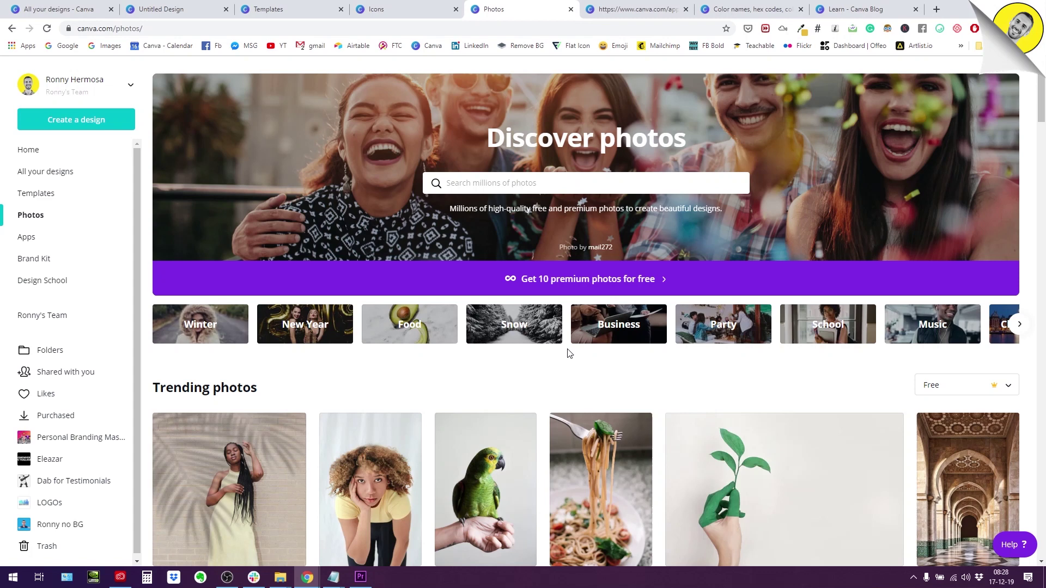
{"action": "scroll", "coordinate": [512, 338], "scroll_direction": "down", "scroll_amount": 2}
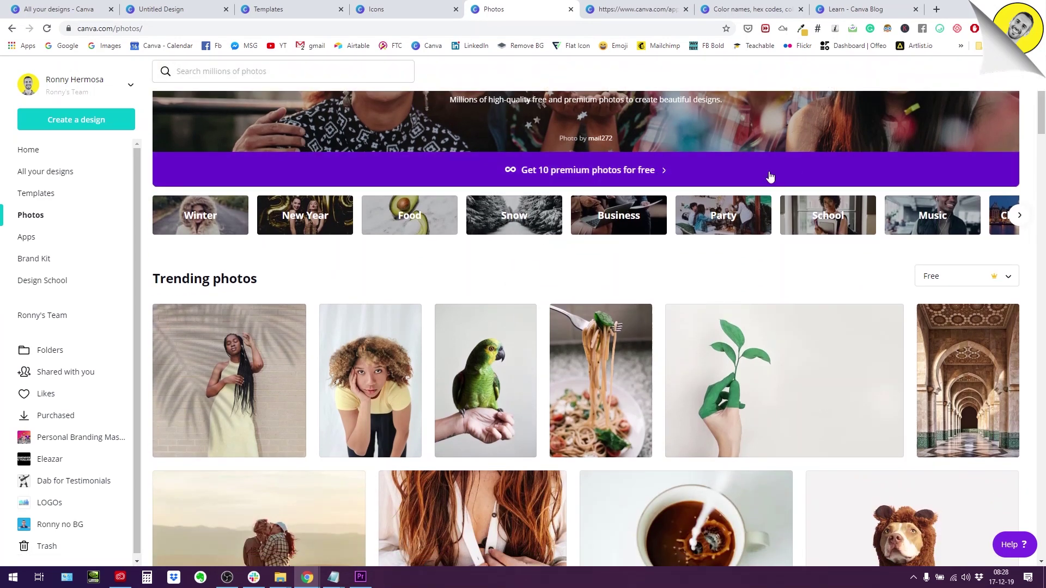
{"action": "scroll", "coordinate": [461, 201], "scroll_direction": "up", "scroll_amount": 2}
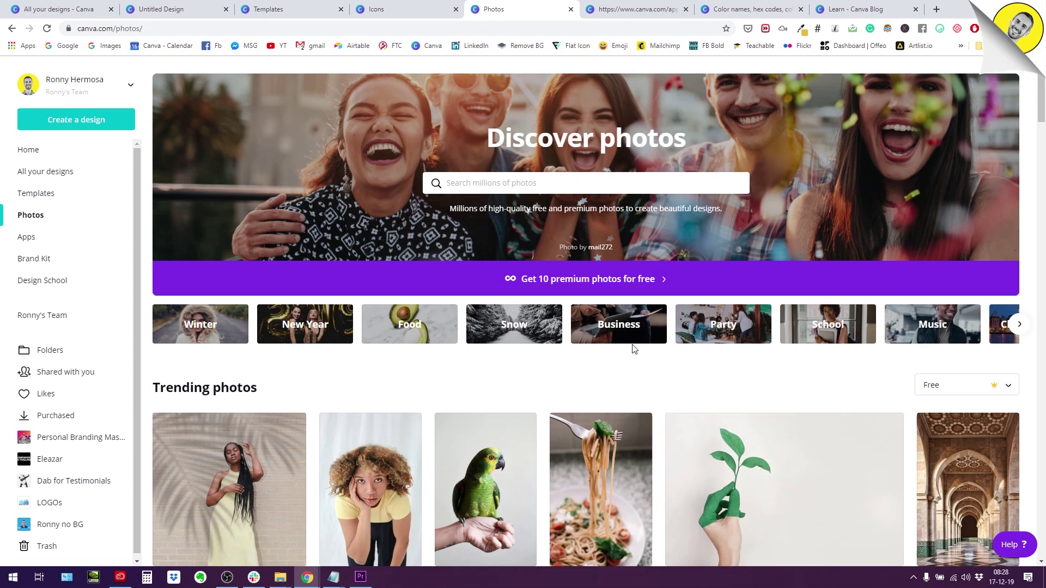
{"action": "scroll", "coordinate": [634, 348], "scroll_direction": "down", "scroll_amount": 5}
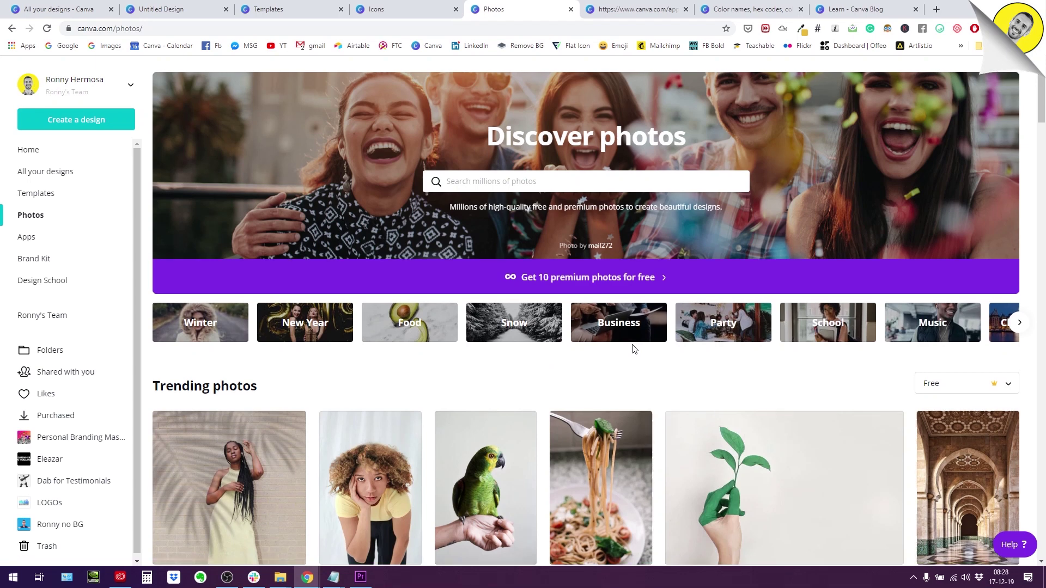
{"action": "scroll", "coordinate": [634, 349], "scroll_direction": "down", "scroll_amount": 6}
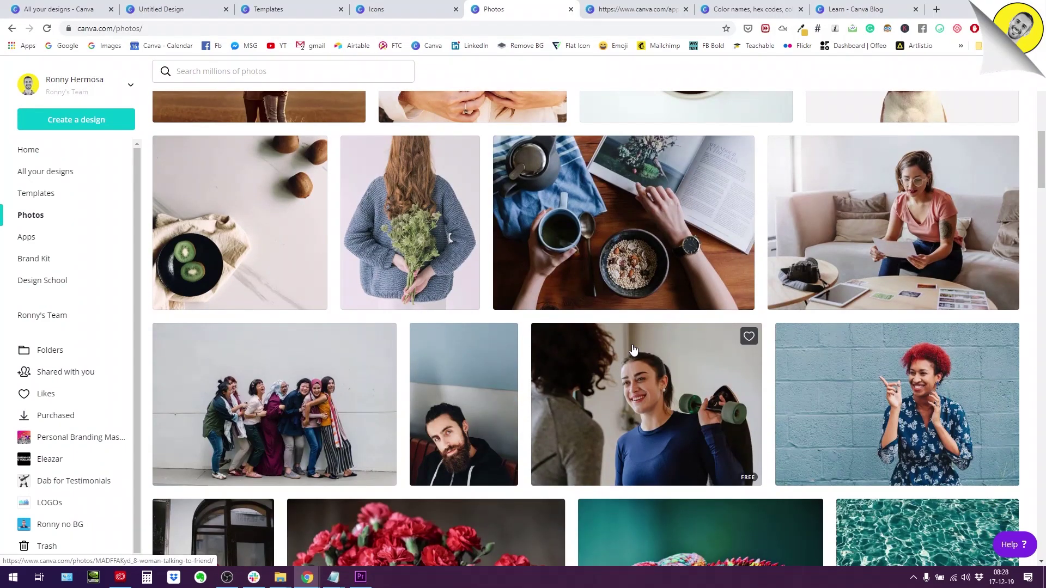
{"action": "scroll", "coordinate": [634, 349], "scroll_direction": "down", "scroll_amount": 7}
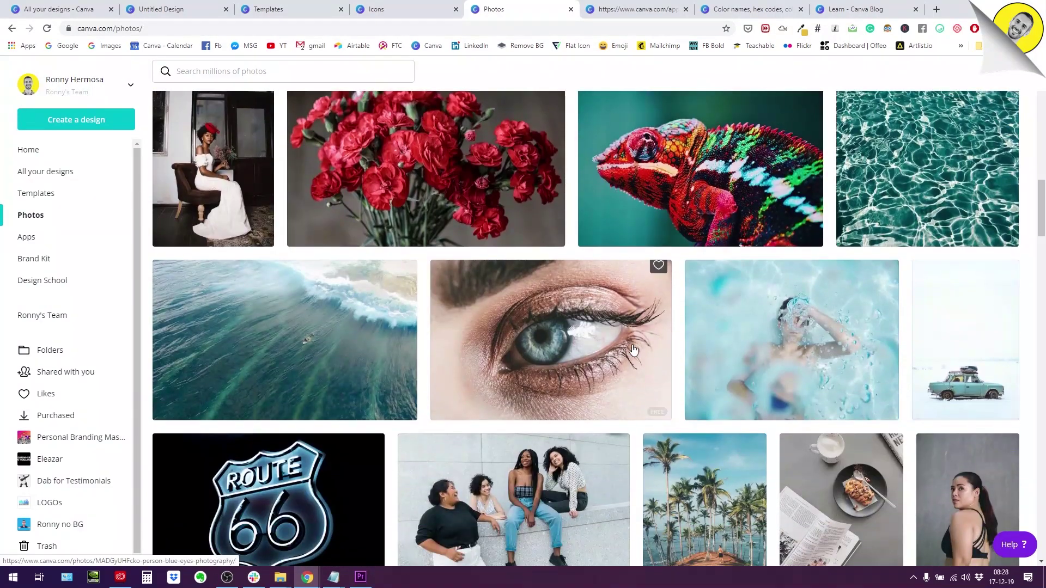
{"action": "scroll", "coordinate": [634, 349], "scroll_direction": "up", "scroll_amount": 18}
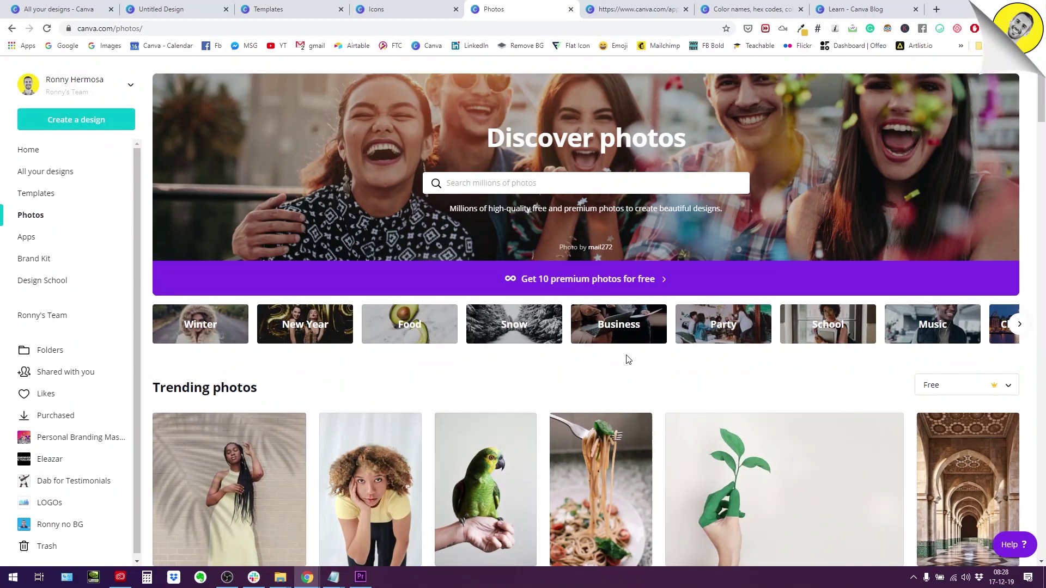
{"action": "scroll", "coordinate": [627, 357], "scroll_direction": "down", "scroll_amount": 8}
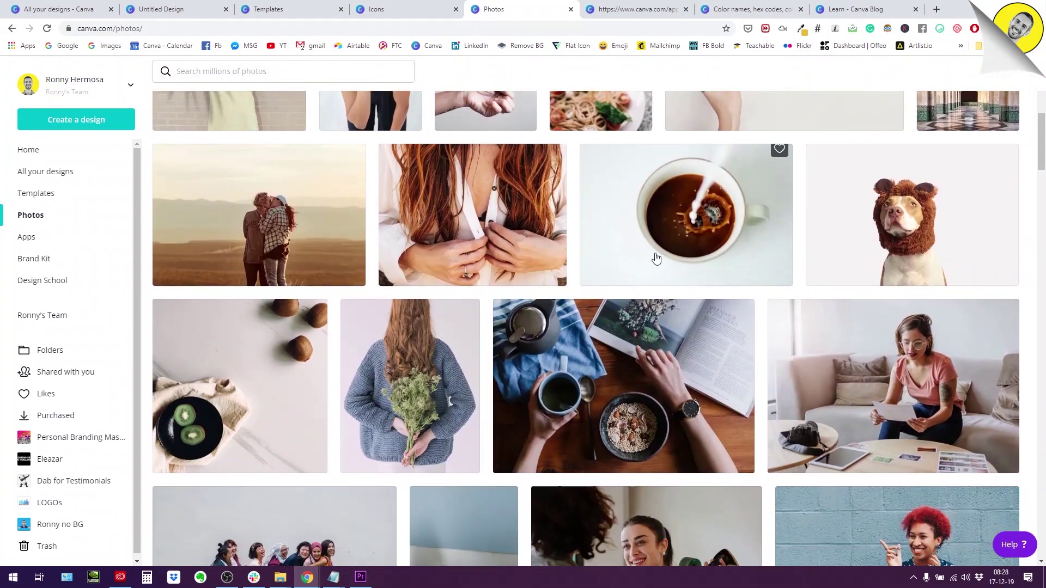
{"action": "left_click", "coordinate": [656, 258]}
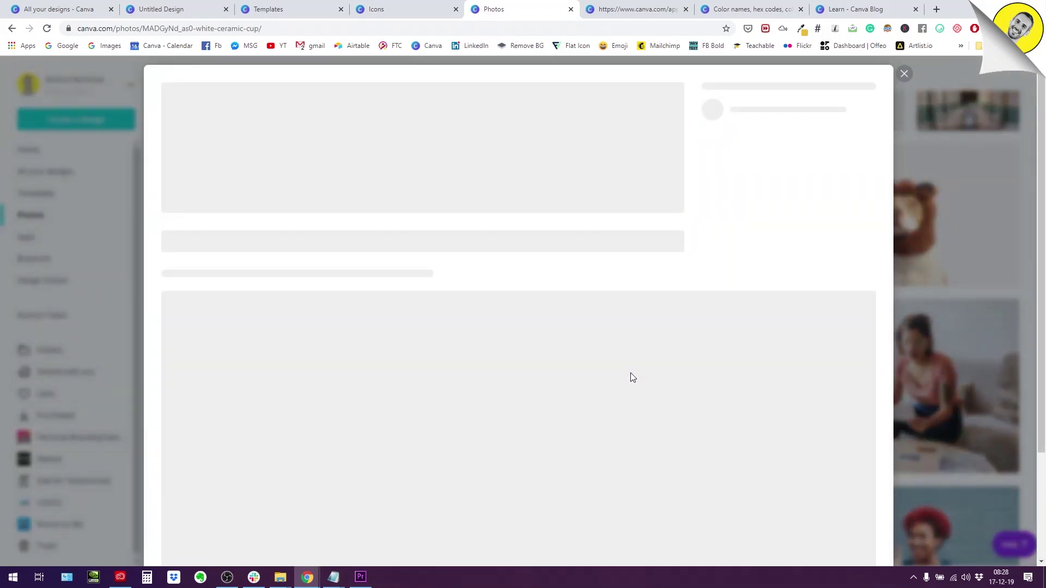
{"action": "scroll", "coordinate": [630, 373], "scroll_direction": "down", "scroll_amount": 1}
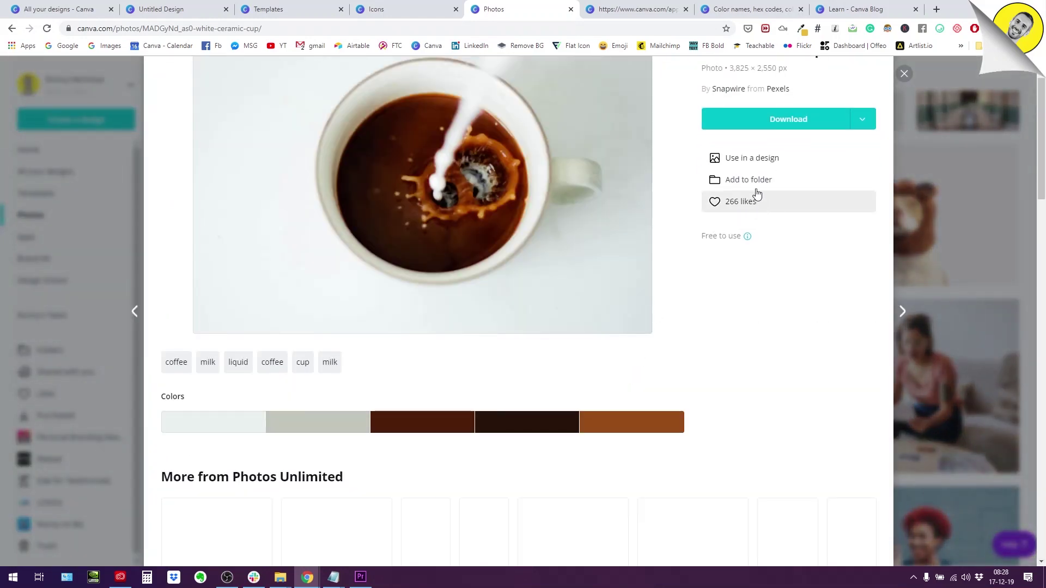
{"action": "scroll", "coordinate": [746, 202], "scroll_direction": "up", "scroll_amount": 1}
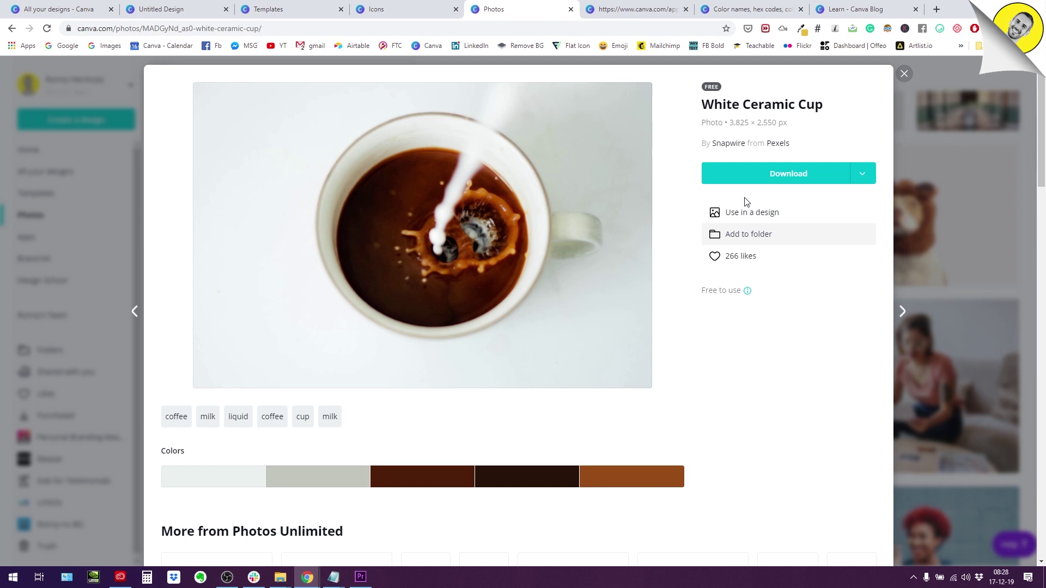
{"action": "left_click", "coordinate": [745, 235]}
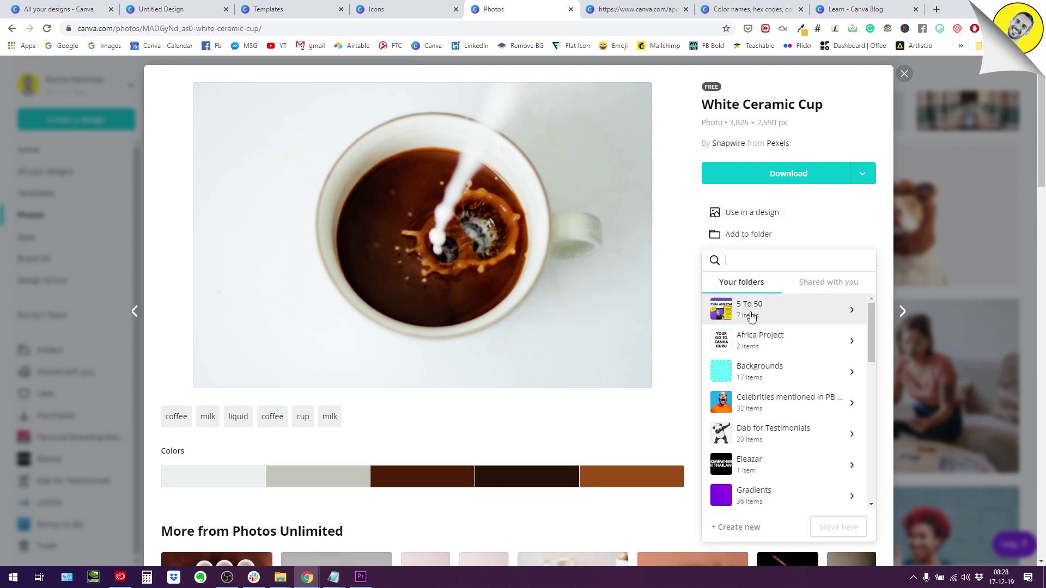
{"action": "scroll", "coordinate": [752, 317], "scroll_direction": "down", "scroll_amount": 8}
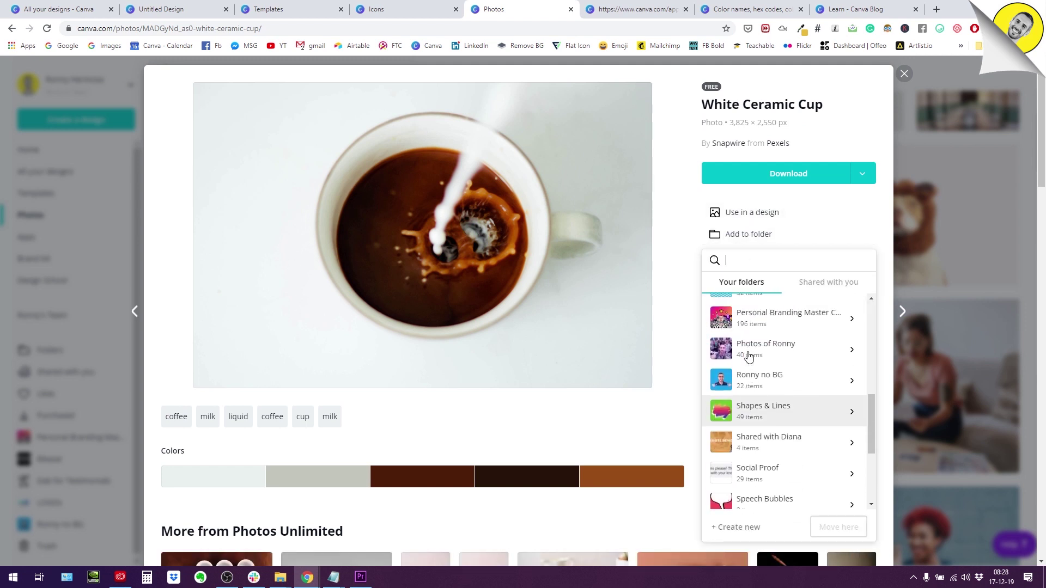
{"action": "scroll", "coordinate": [748, 356], "scroll_direction": "up", "scroll_amount": 8}
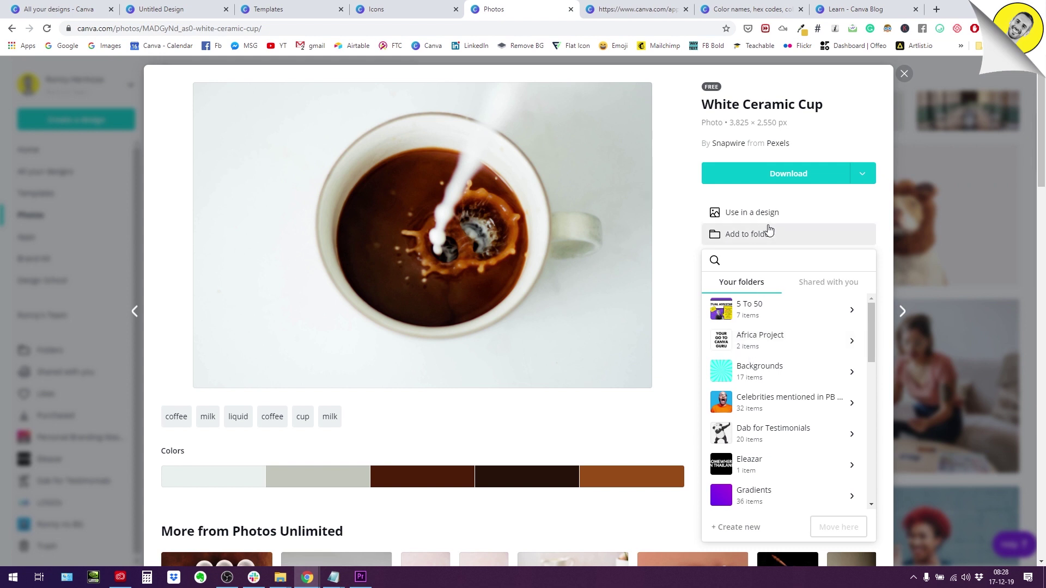
{"action": "left_click", "coordinate": [688, 206]}
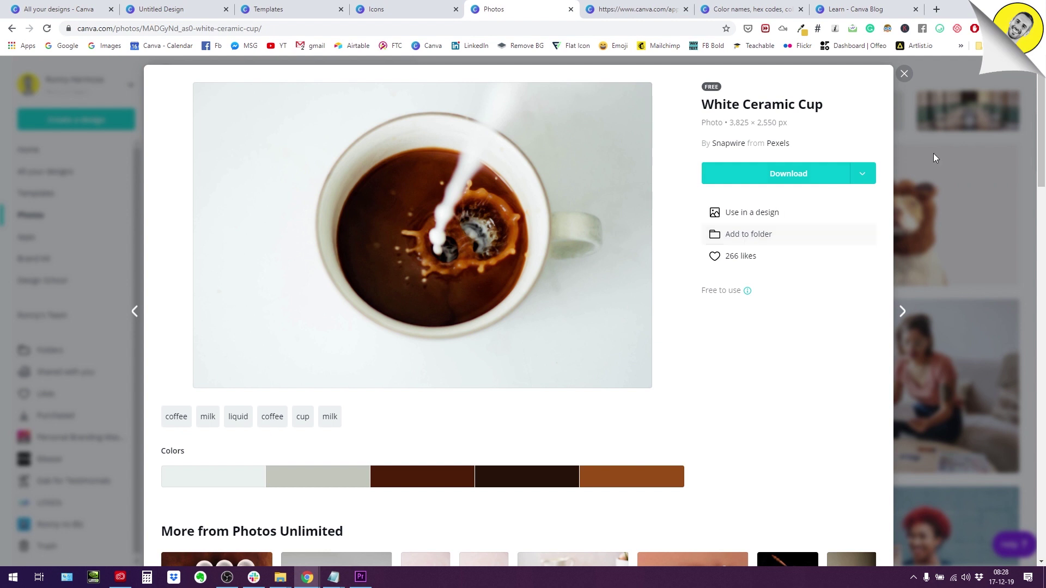
{"action": "left_click", "coordinate": [867, 175]}
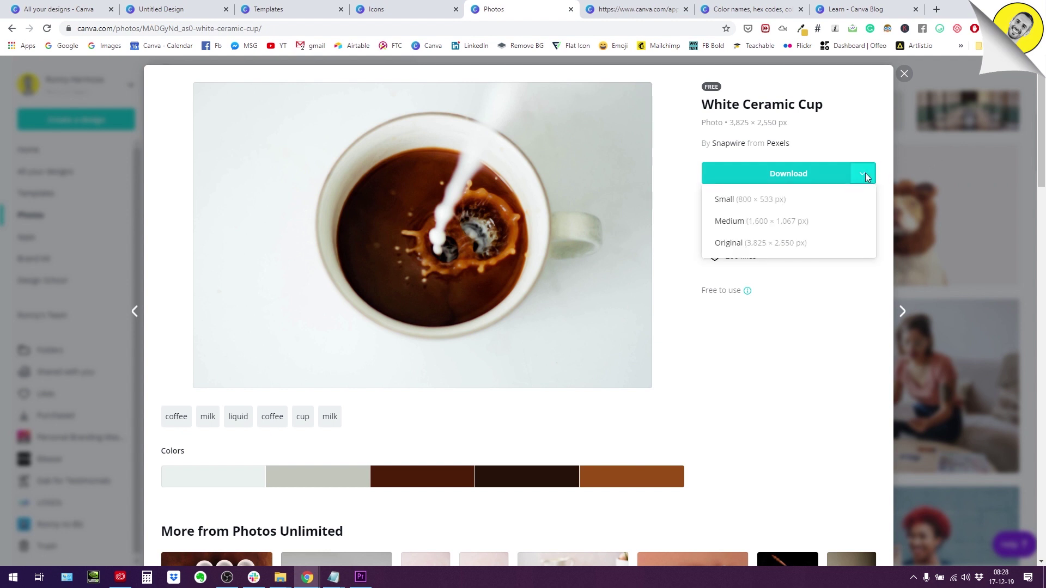
{"action": "left_click", "coordinate": [665, 261]}
{"action": "scroll", "coordinate": [483, 303], "scroll_direction": "down", "scroll_amount": 3}
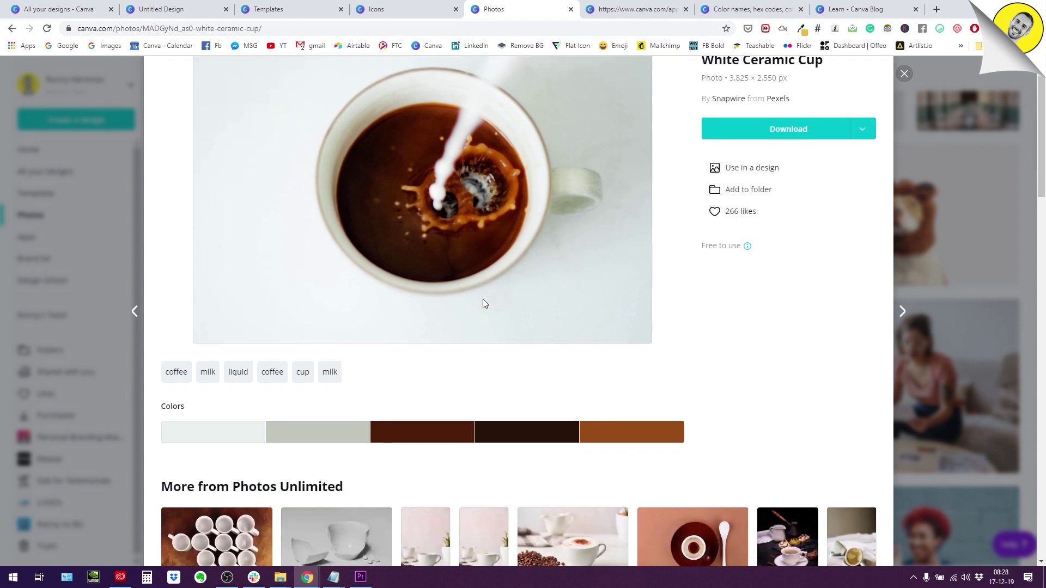
{"action": "scroll", "coordinate": [205, 318], "scroll_direction": "down", "scroll_amount": 2}
{"action": "scroll", "coordinate": [204, 314], "scroll_direction": "down", "scroll_amount": 2}
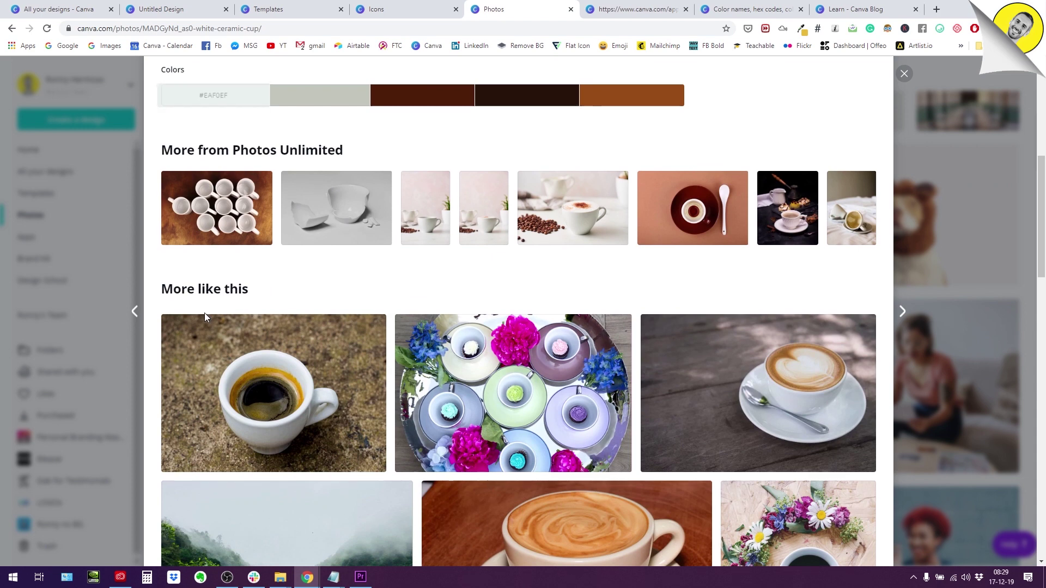
{"action": "scroll", "coordinate": [204, 314], "scroll_direction": "up", "scroll_amount": 7}
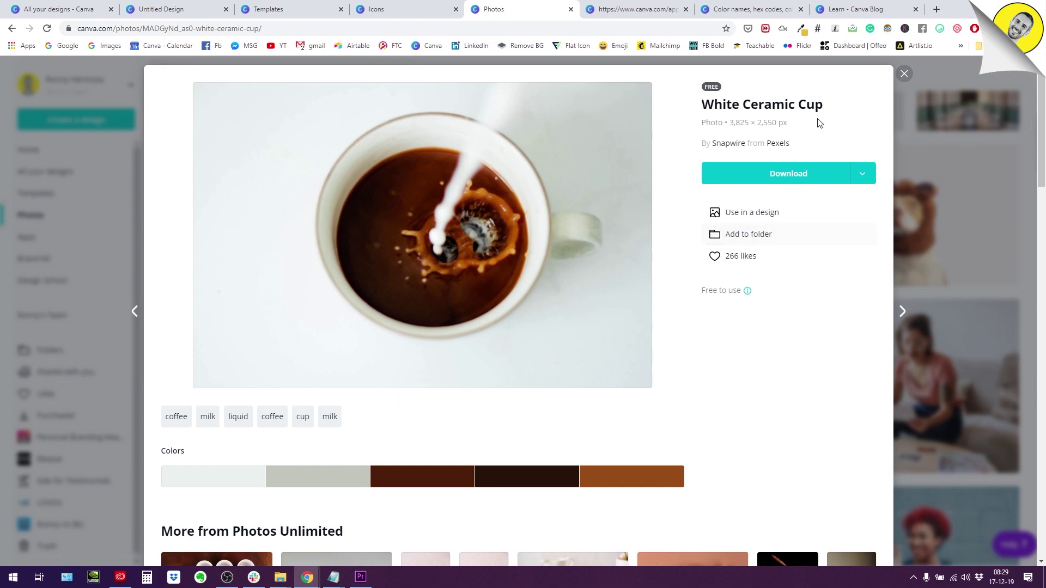
{"action": "left_click", "coordinate": [904, 73]}
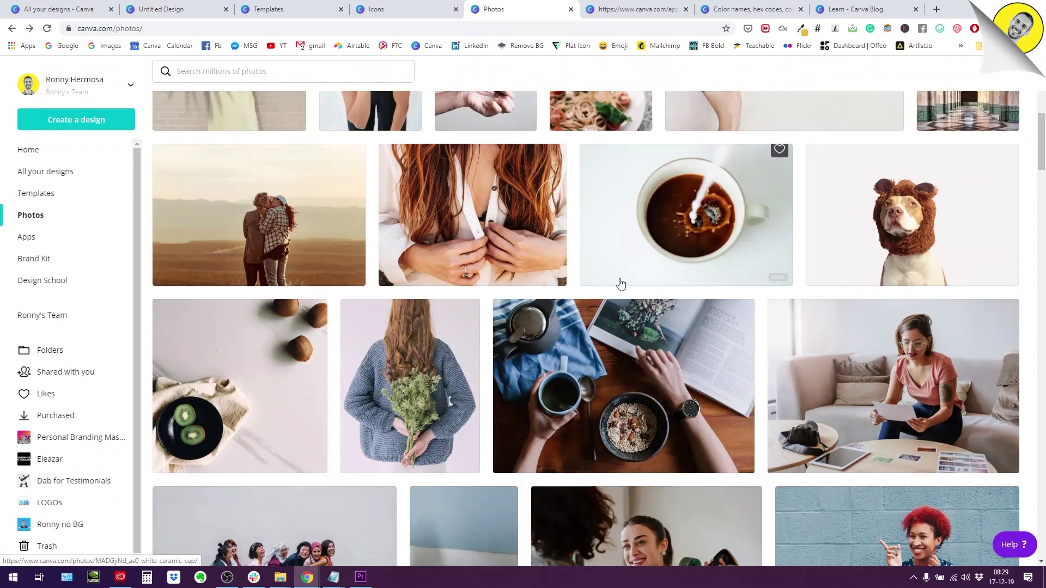
{"action": "scroll", "coordinate": [619, 305], "scroll_direction": "down", "scroll_amount": 8}
{"action": "scroll", "coordinate": [616, 376], "scroll_direction": "down", "scroll_amount": 10}
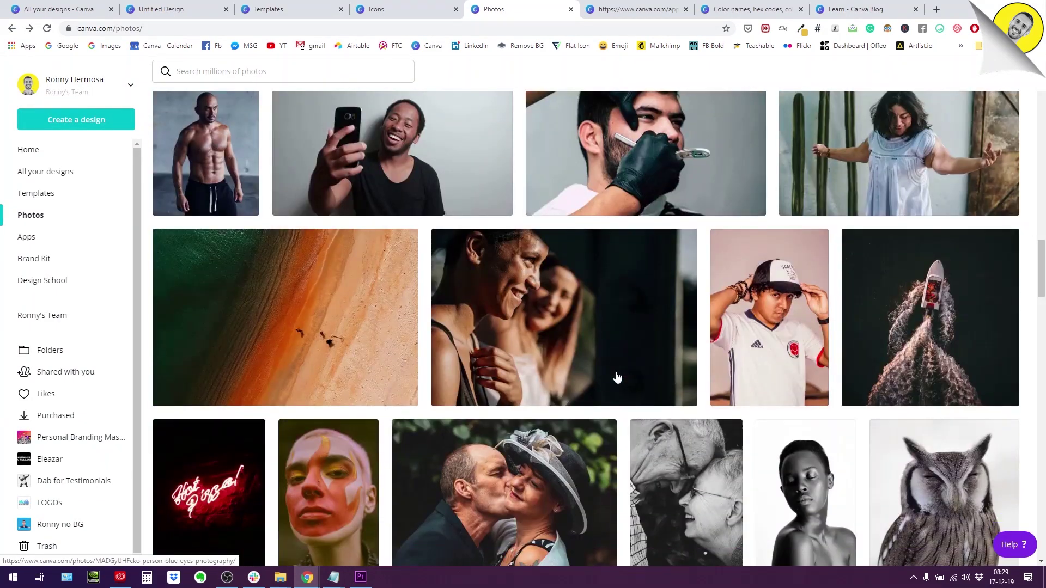
{"action": "scroll", "coordinate": [610, 373], "scroll_direction": "up", "scroll_amount": 12}
{"action": "scroll", "coordinate": [537, 76], "scroll_direction": "up", "scroll_amount": 8}
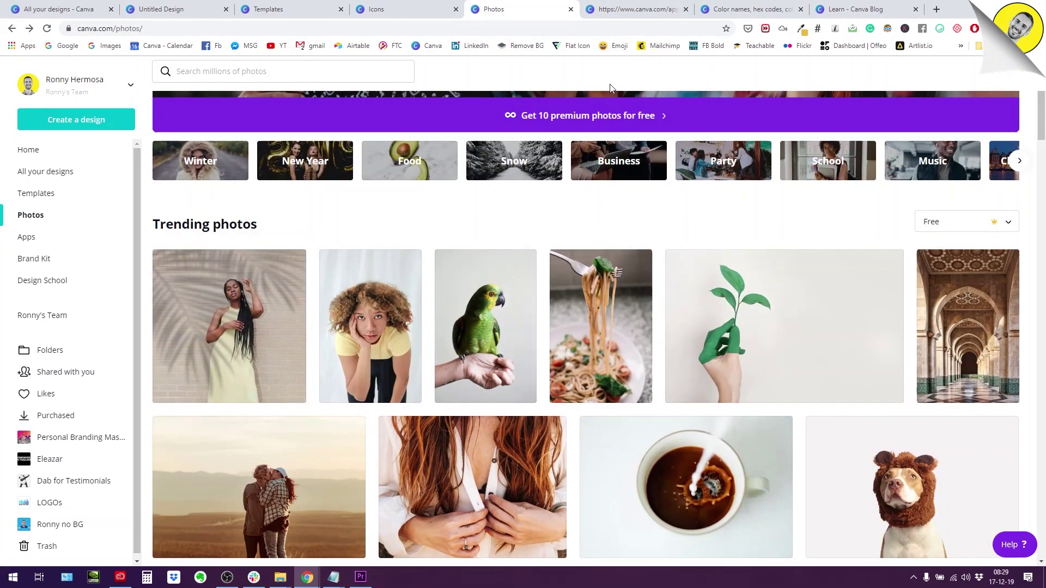
{"action": "left_click", "coordinate": [630, 12]}
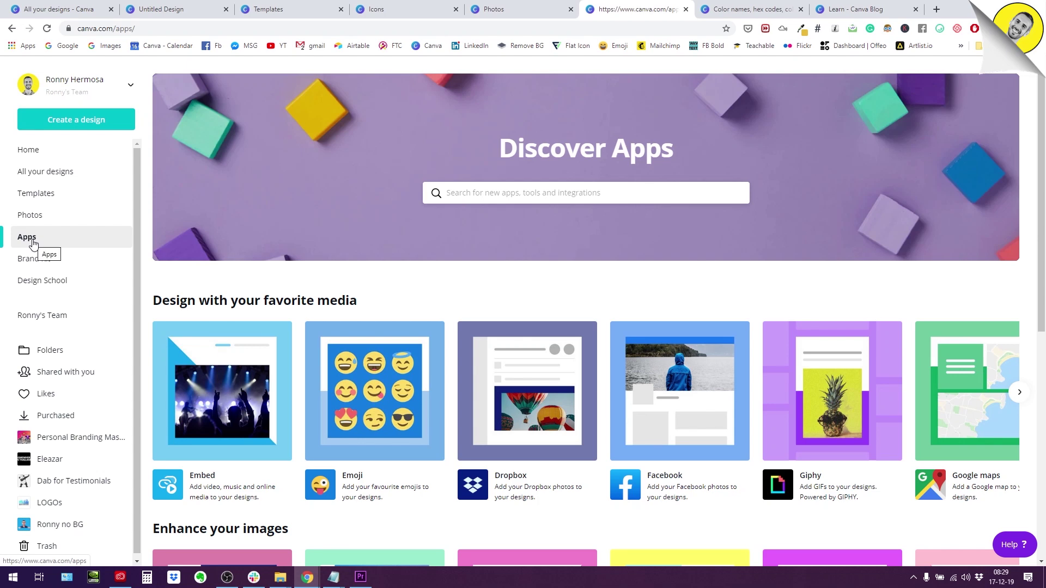
{"action": "scroll", "coordinate": [437, 256], "scroll_direction": "down", "scroll_amount": 8}
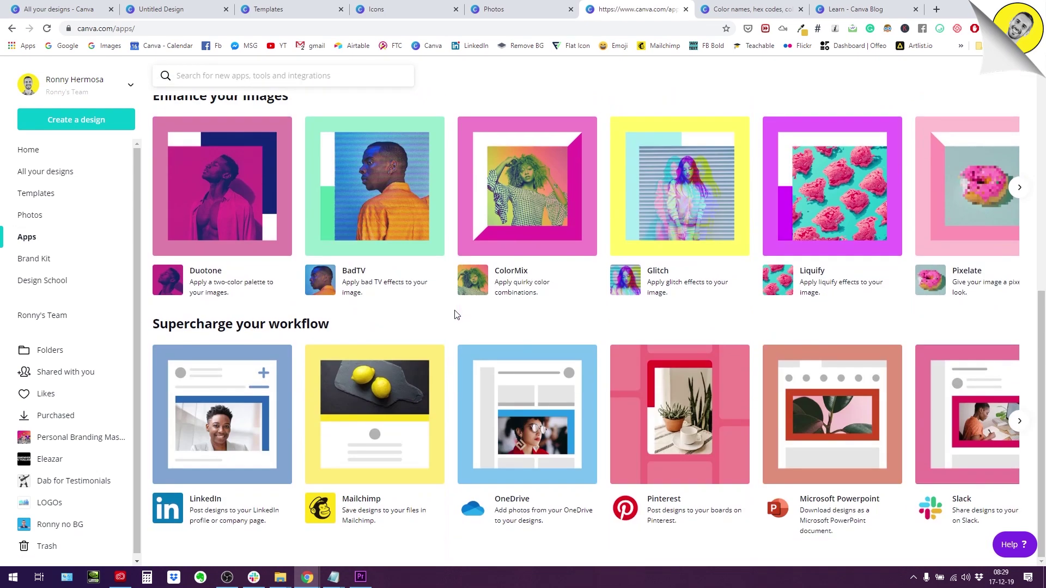
{"action": "scroll", "coordinate": [758, 324], "scroll_direction": "up", "scroll_amount": 8}
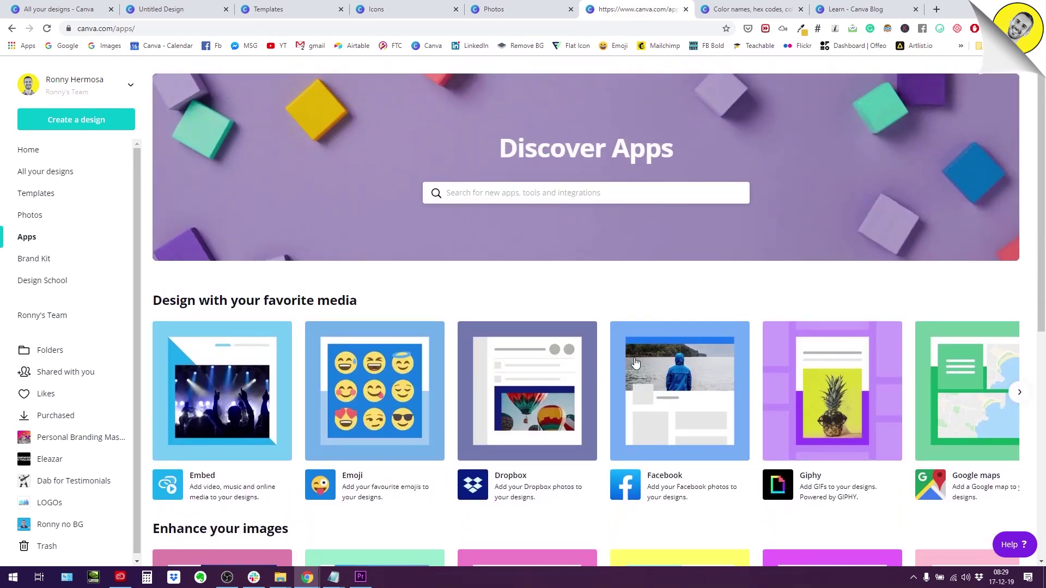
{"action": "scroll", "coordinate": [615, 382], "scroll_direction": "down", "scroll_amount": 3}
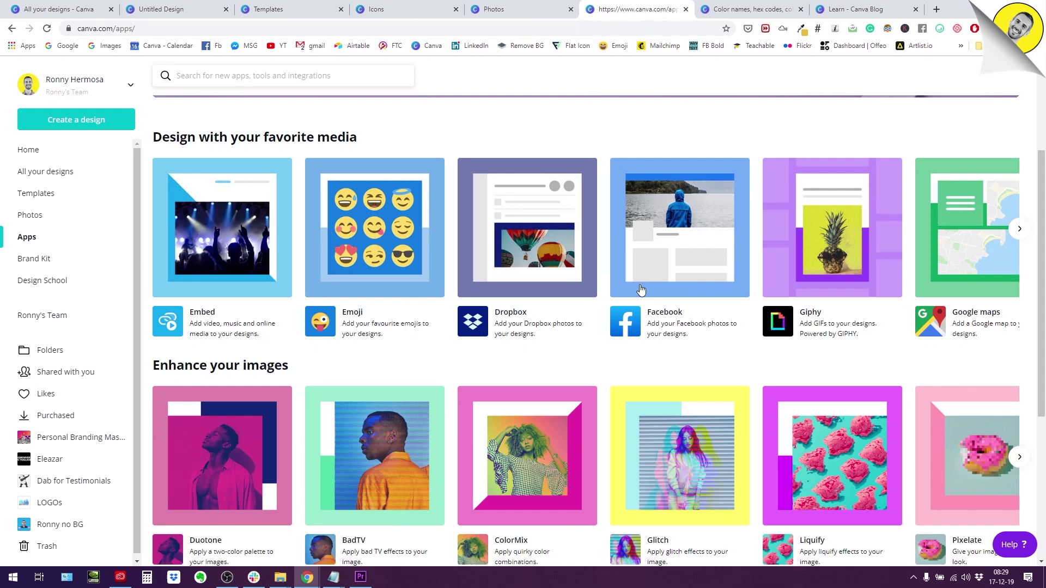
{"action": "scroll", "coordinate": [332, 252], "scroll_direction": "down", "scroll_amount": 1}
{"action": "scroll", "coordinate": [332, 252], "scroll_direction": "up", "scroll_amount": 2}
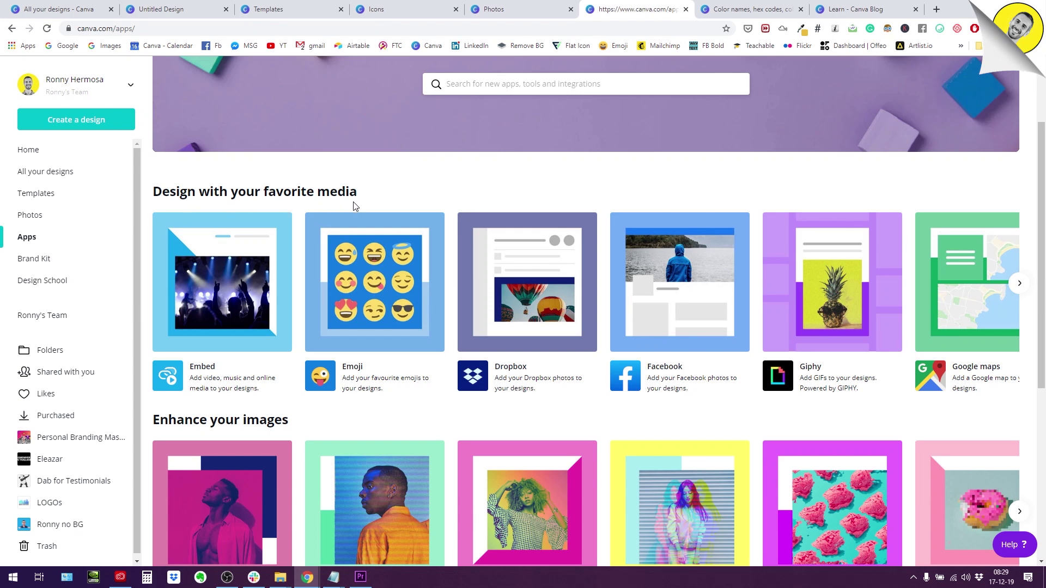
{"action": "scroll", "coordinate": [870, 304], "scroll_direction": "down", "scroll_amount": 1}
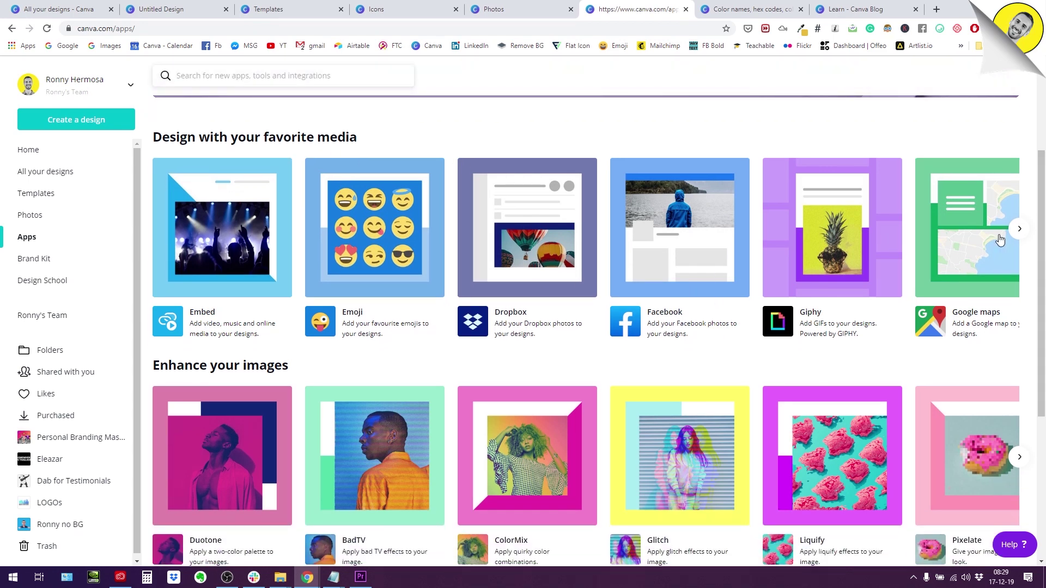
{"action": "left_click", "coordinate": [1017, 230]}
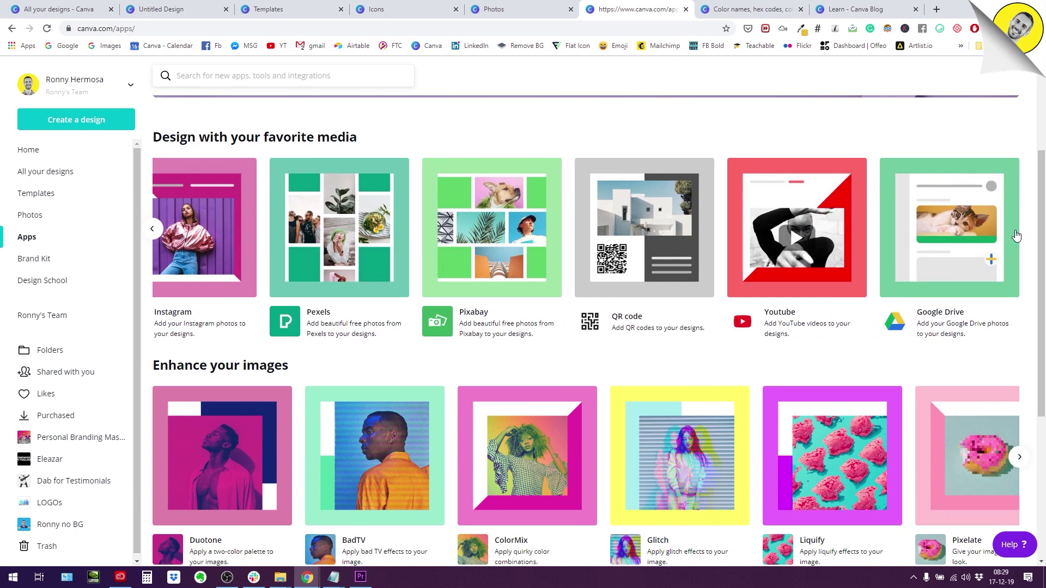
{"action": "left_click", "coordinate": [949, 235]}
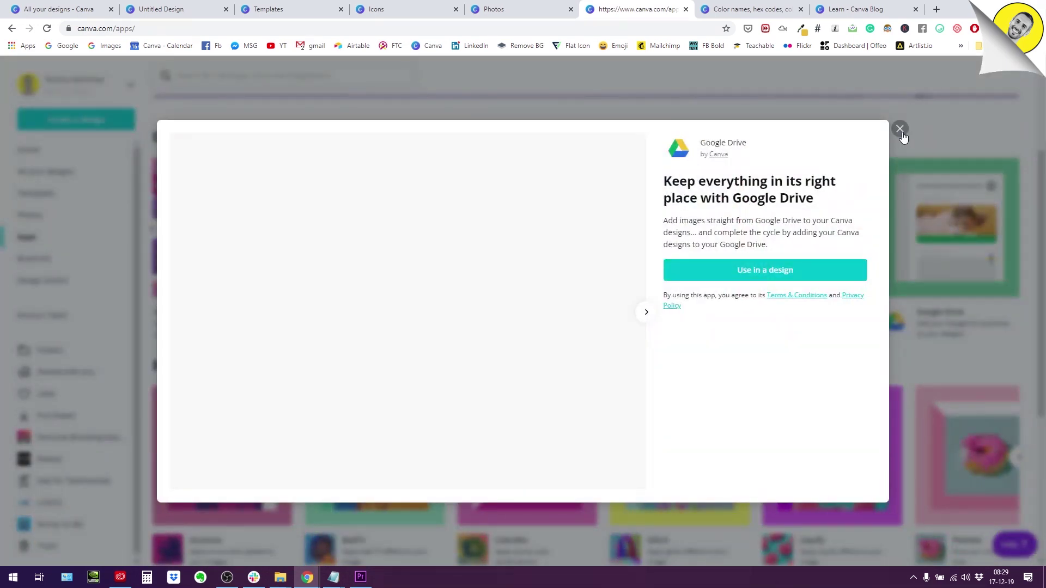
{"action": "left_click", "coordinate": [900, 129]}
{"action": "left_click", "coordinate": [153, 232]}
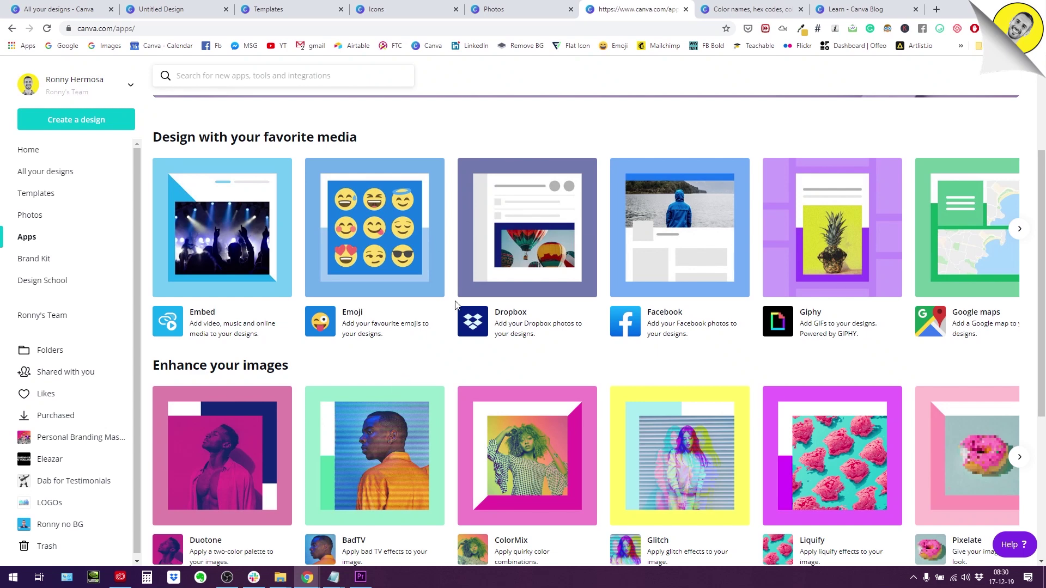
In Enhance your images, check the Slice app, then open the Liquify app's details
{"action": "scroll", "coordinate": [455, 304], "scroll_direction": "down", "scroll_amount": 3}
{"action": "scroll", "coordinate": [457, 305], "scroll_direction": "up", "scroll_amount": 2}
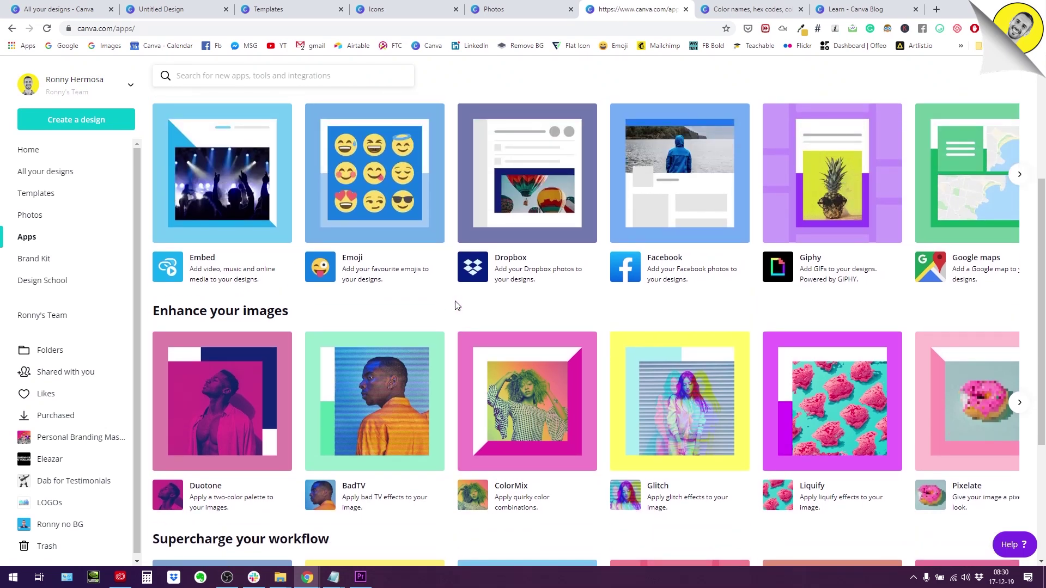
{"action": "scroll", "coordinate": [373, 401], "scroll_direction": "down", "scroll_amount": 1}
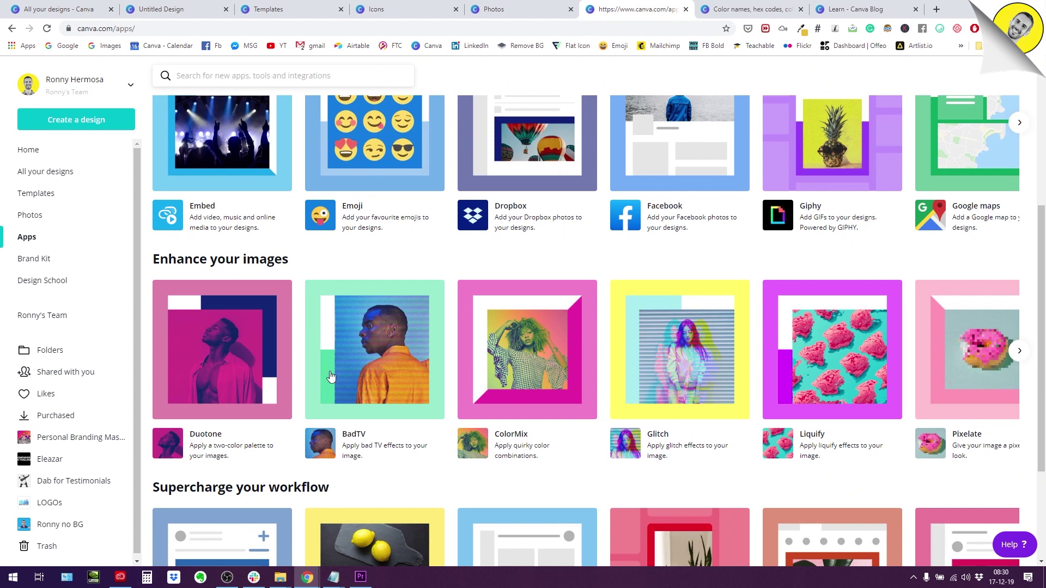
{"action": "scroll", "coordinate": [290, 327], "scroll_direction": "down", "scroll_amount": 1}
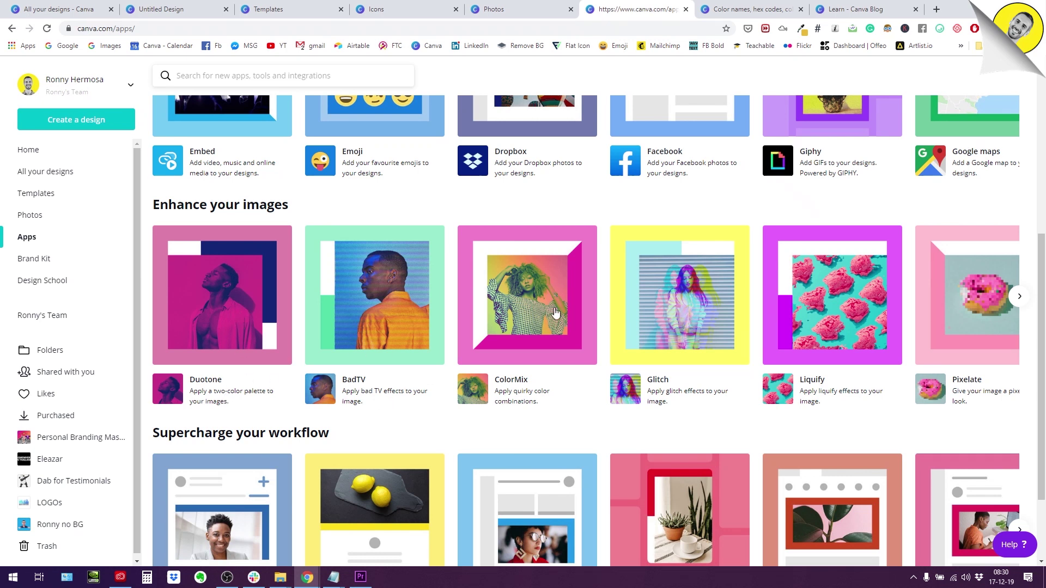
{"action": "left_click", "coordinate": [1019, 298]}
{"action": "left_click", "coordinate": [1017, 301]}
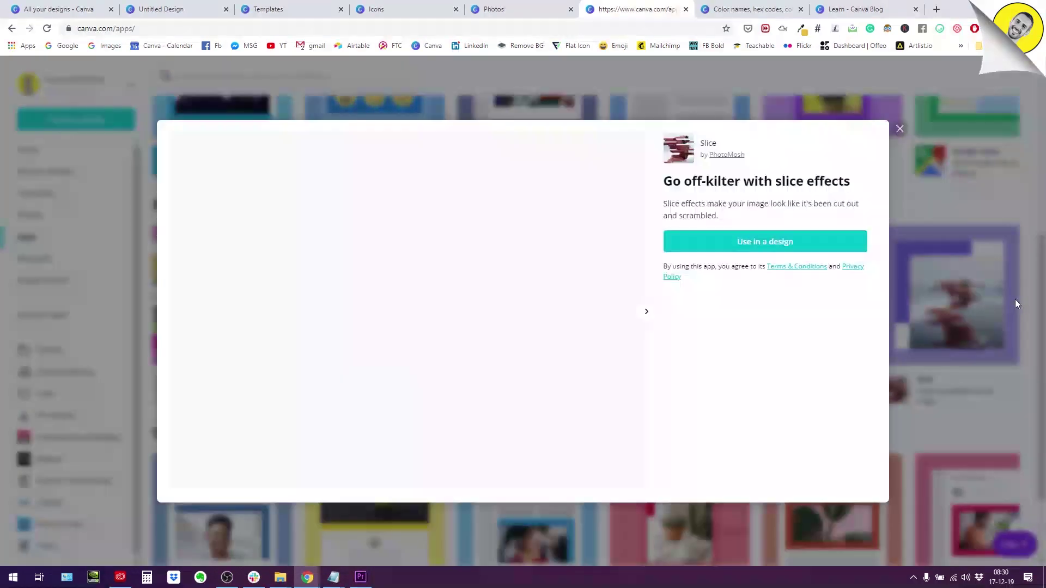
{"action": "left_click", "coordinate": [901, 129]}
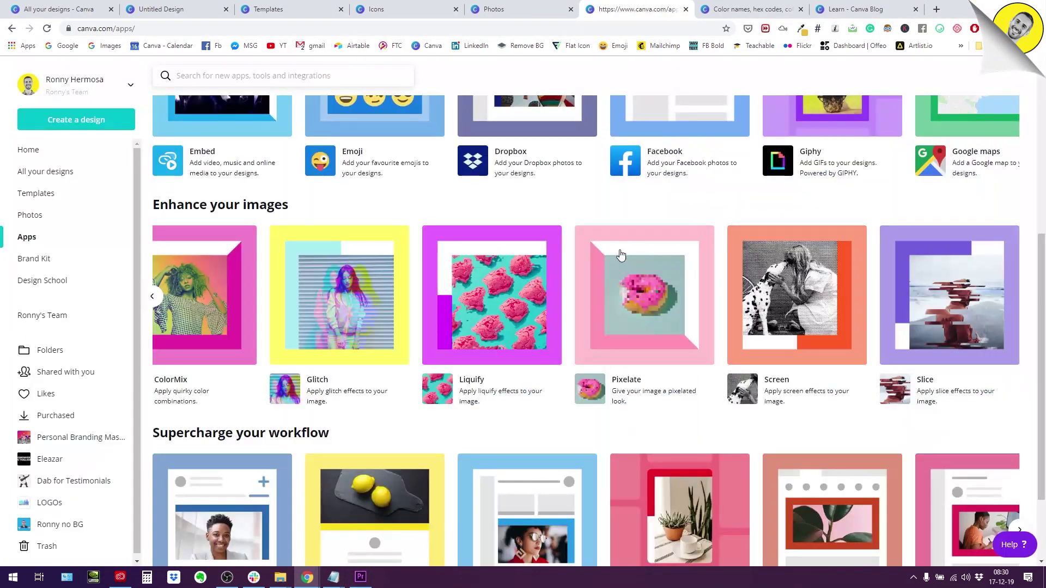
{"action": "left_click", "coordinate": [530, 323]}
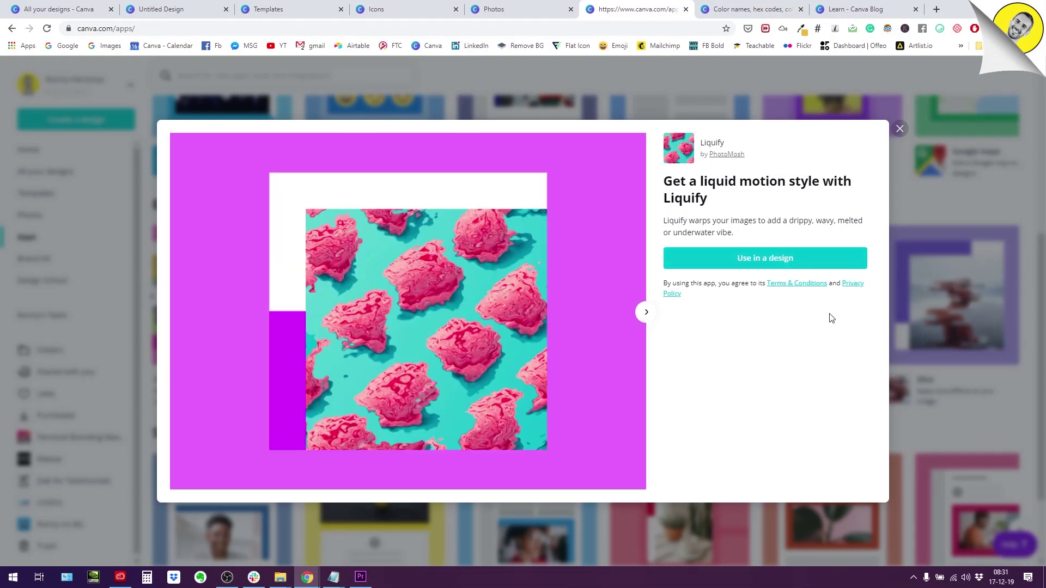
Close the Liquify details and page through the Supercharge your workflow apps
{"action": "left_click", "coordinate": [901, 130]}
{"action": "scroll", "coordinate": [626, 279], "scroll_direction": "down", "scroll_amount": 2}
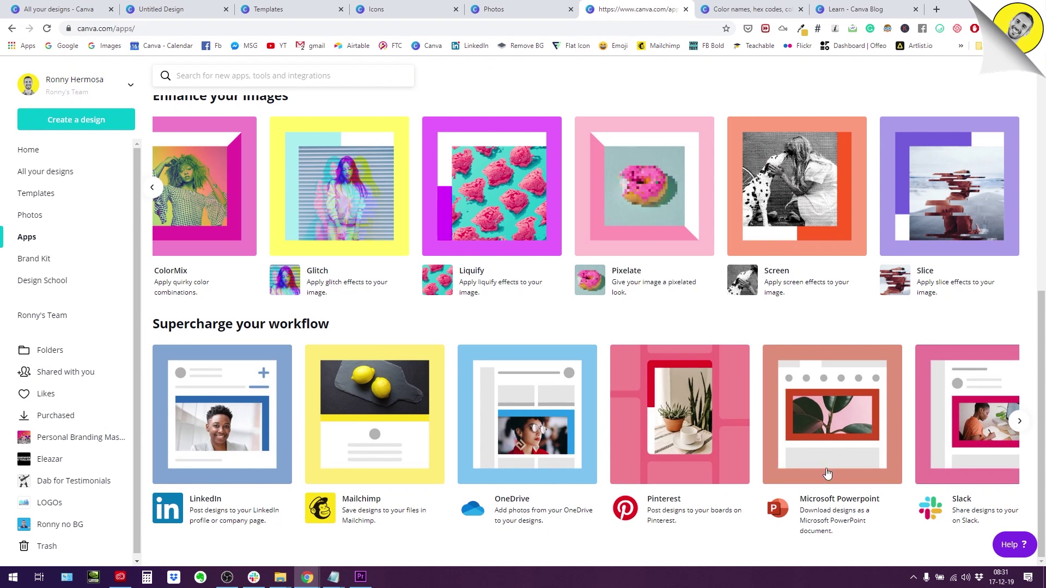
{"action": "left_click", "coordinate": [1021, 422]}
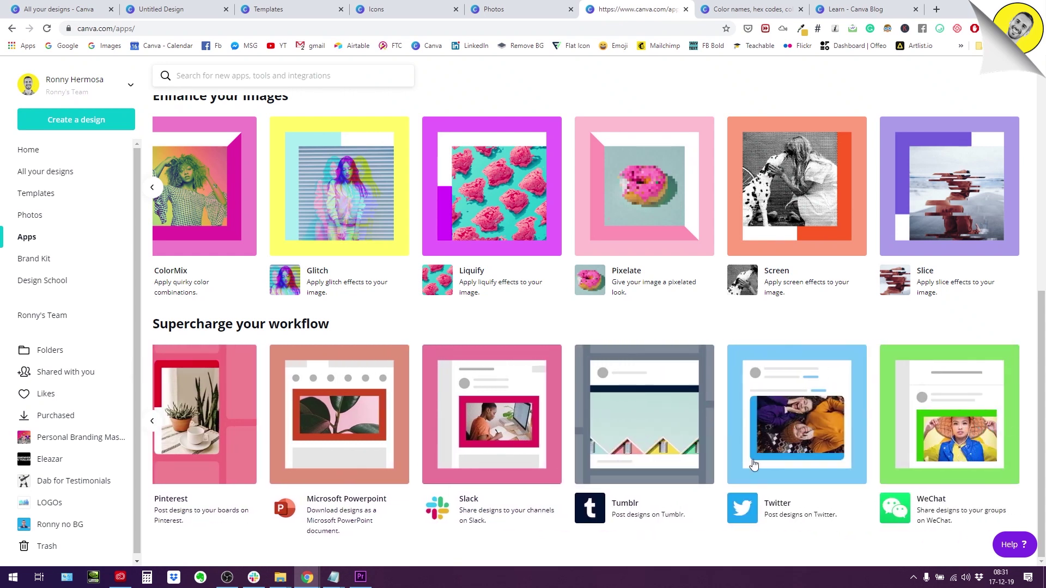
{"action": "left_click", "coordinate": [158, 423]}
Check the LinkedIn app, then return to page 8 of the Untitled Design presentation
{"action": "left_click", "coordinate": [160, 424]}
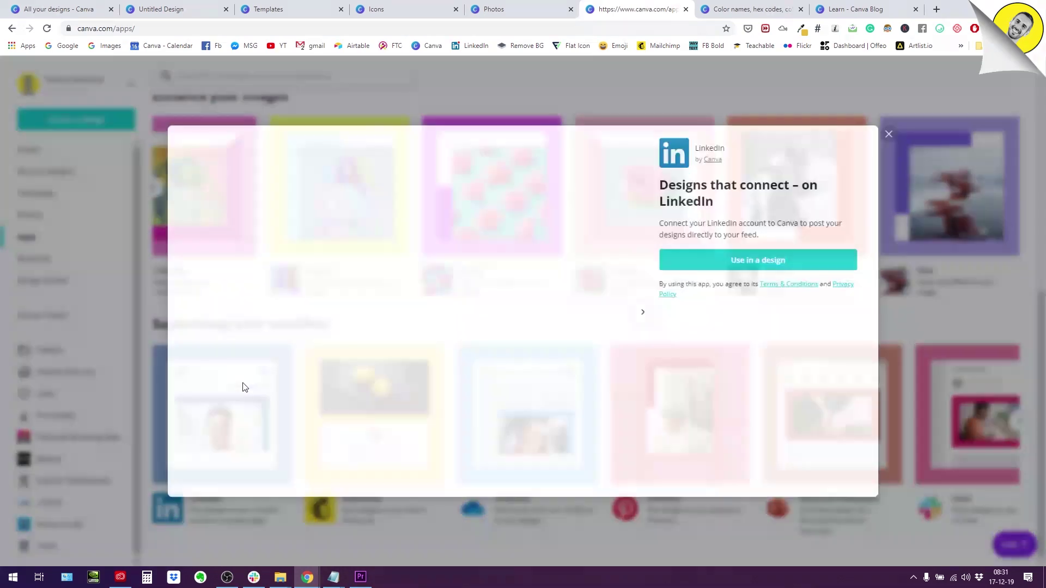
{"action": "key", "text": "Escape"}
{"action": "scroll", "coordinate": [436, 417], "scroll_direction": "up", "scroll_amount": 8}
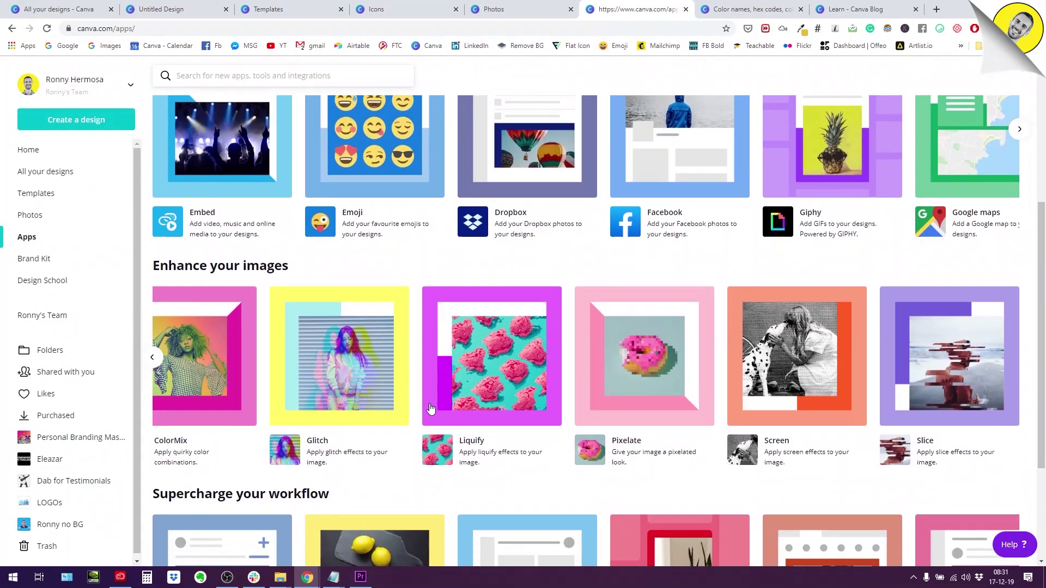
{"action": "scroll", "coordinate": [428, 409], "scroll_direction": "down", "scroll_amount": 3}
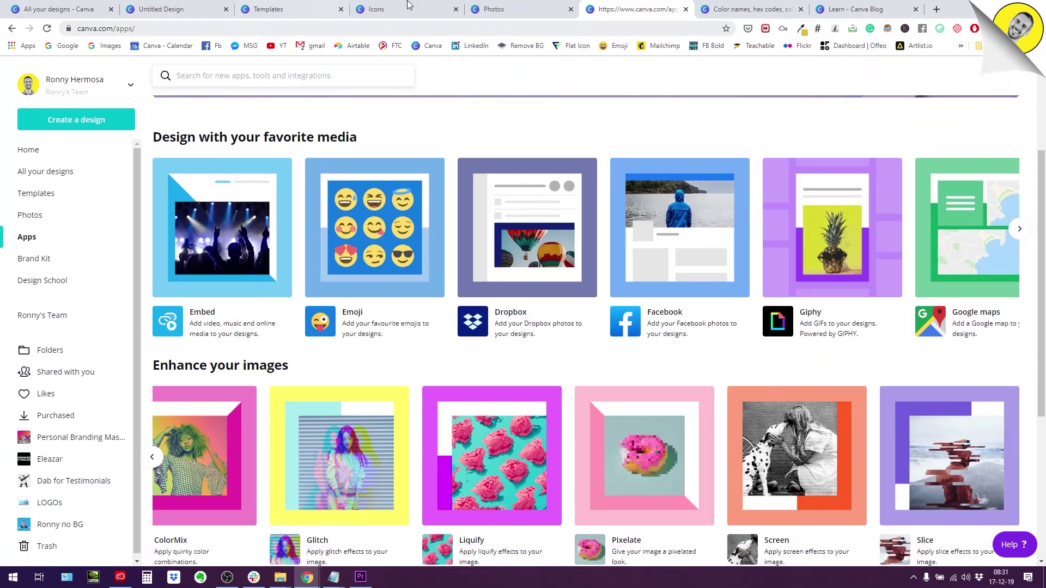
{"action": "left_click", "coordinate": [199, 11]}
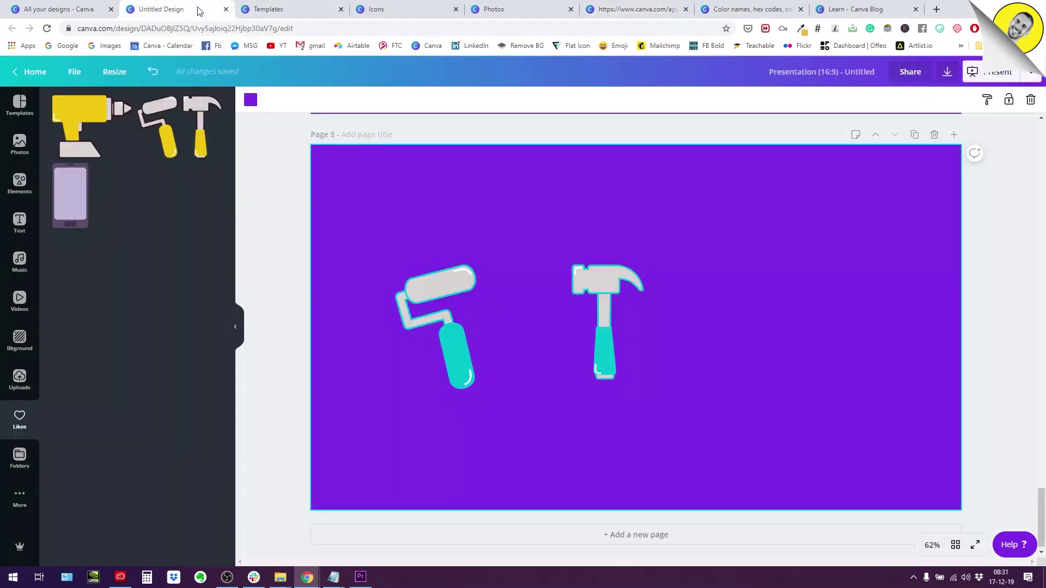
{"action": "left_click", "coordinate": [455, 321]}
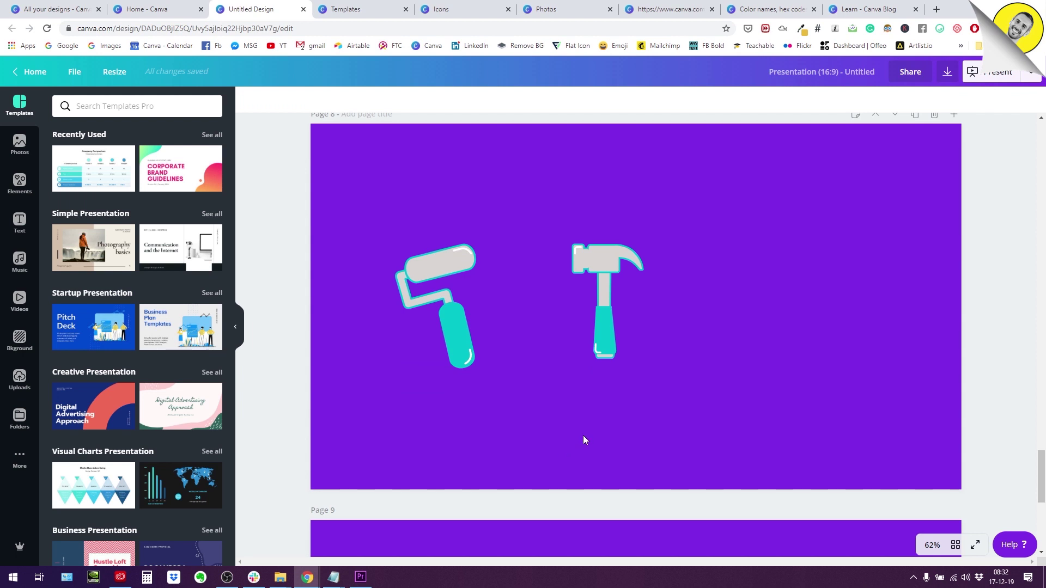
On page 9, browse the More apps (Pexels, Pixabay, YouTube, Dropbox), then open Photos
{"action": "scroll", "coordinate": [557, 503], "scroll_direction": "down", "scroll_amount": 2}
{"action": "left_click", "coordinate": [556, 499]}
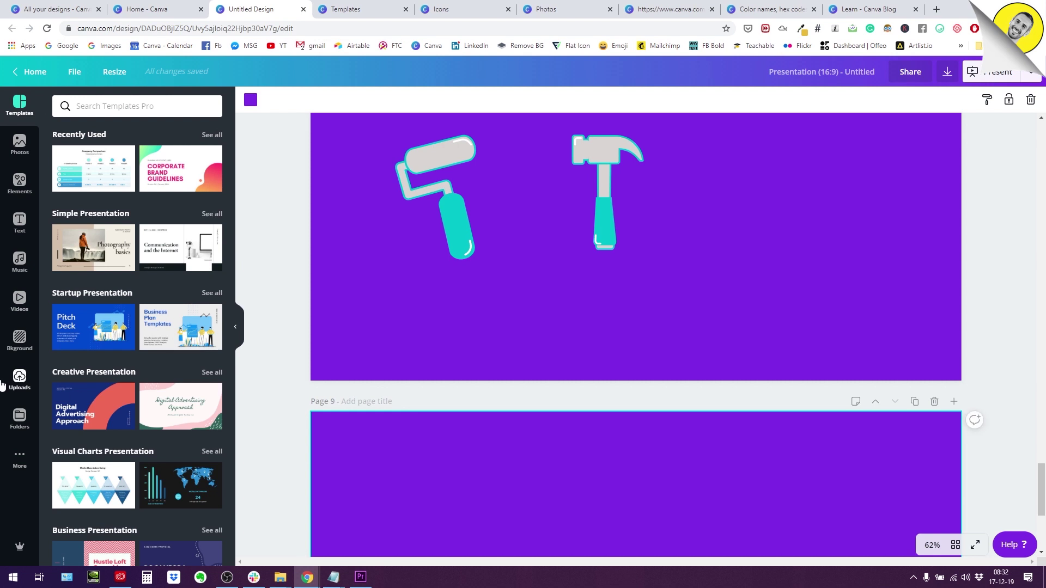
{"action": "left_click", "coordinate": [20, 459]}
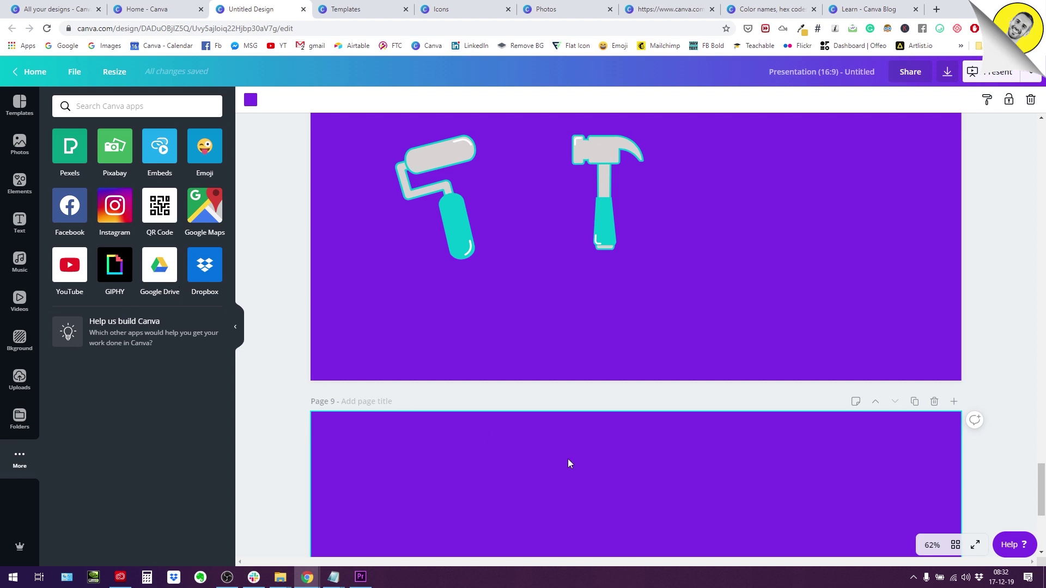
{"action": "scroll", "coordinate": [568, 459], "scroll_direction": "up", "scroll_amount": 2}
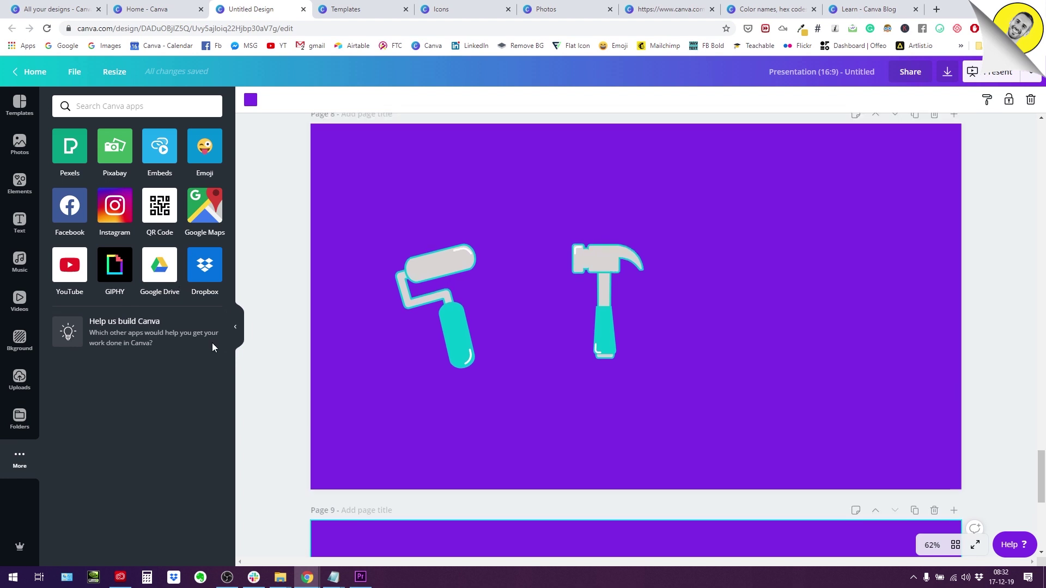
{"action": "left_click", "coordinate": [22, 155]}
Add the trending chalk-covered hands photo to the centre of page 9
{"action": "scroll", "coordinate": [499, 436], "scroll_direction": "down", "scroll_amount": 4}
{"action": "scroll", "coordinate": [256, 327], "scroll_direction": "down", "scroll_amount": 1}
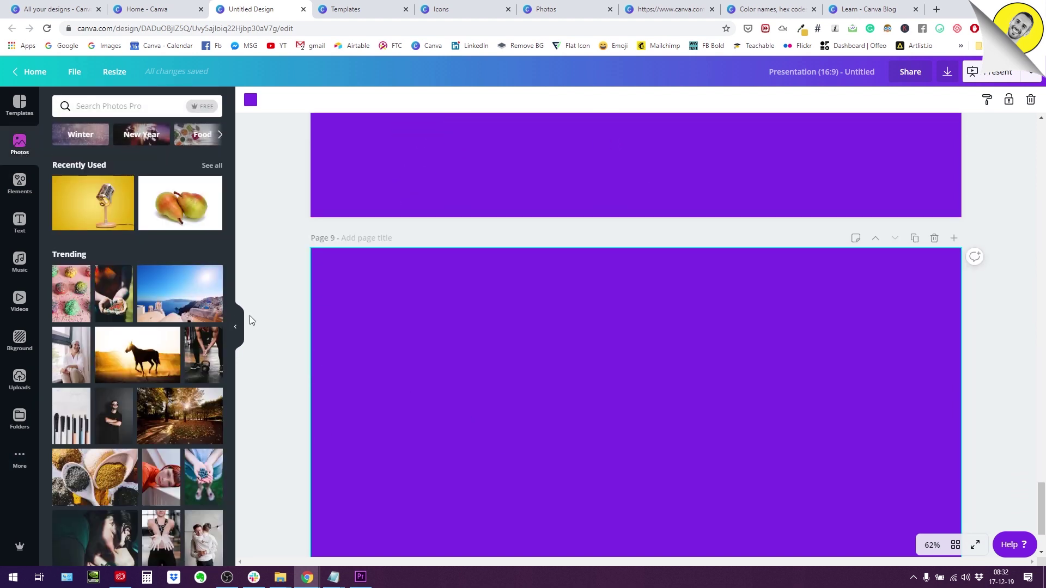
{"action": "scroll", "coordinate": [129, 406], "scroll_direction": "down", "scroll_amount": 2}
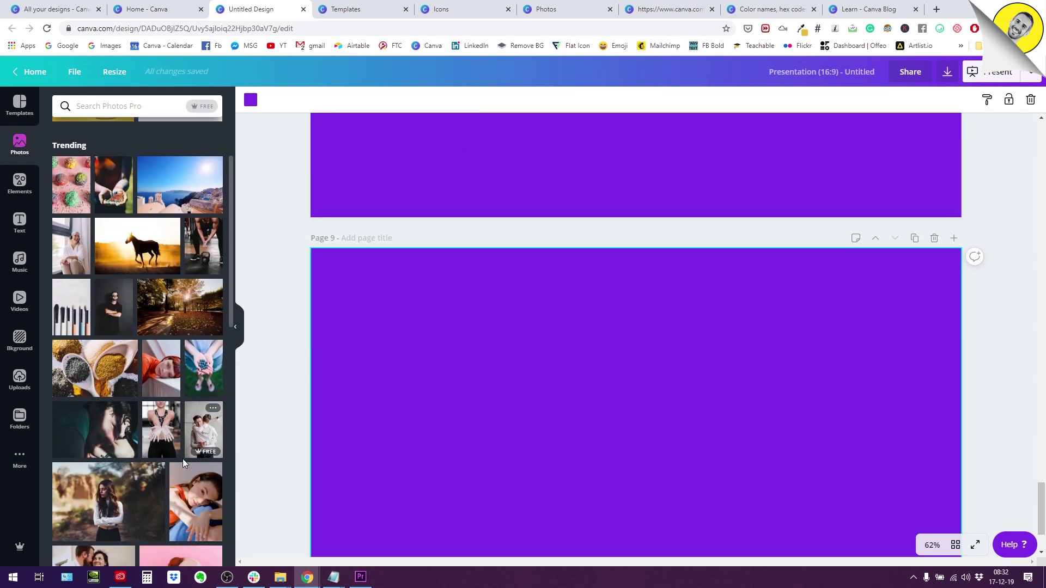
{"action": "left_click", "coordinate": [161, 430]}
{"action": "scroll", "coordinate": [639, 299], "scroll_direction": "down", "scroll_amount": 2}
Review the photo's Duotone, Glitch and Liquify effects, then deselect it
{"action": "left_click", "coordinate": [629, 298]}
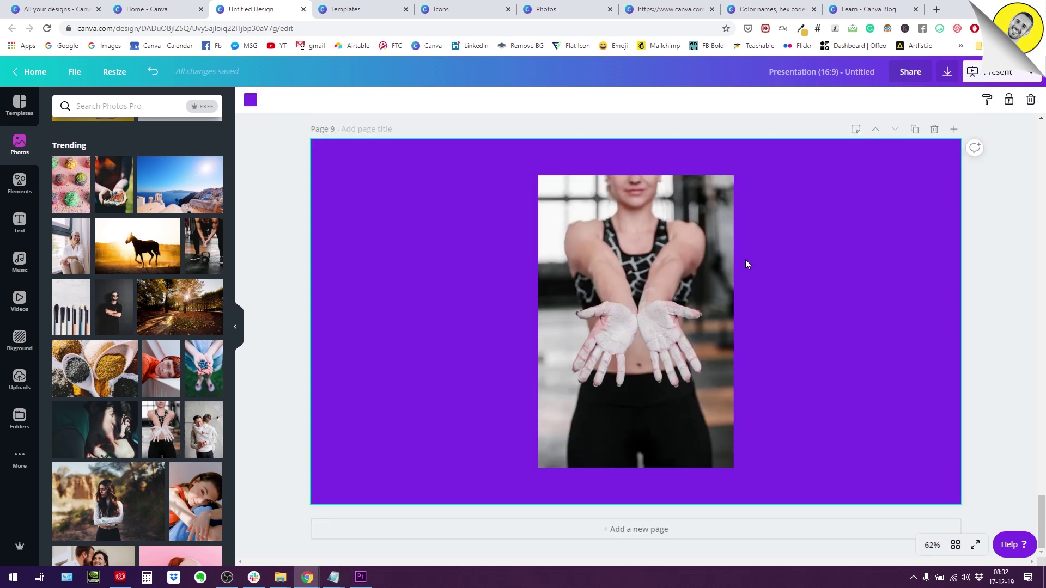
{"action": "left_click", "coordinate": [256, 101]}
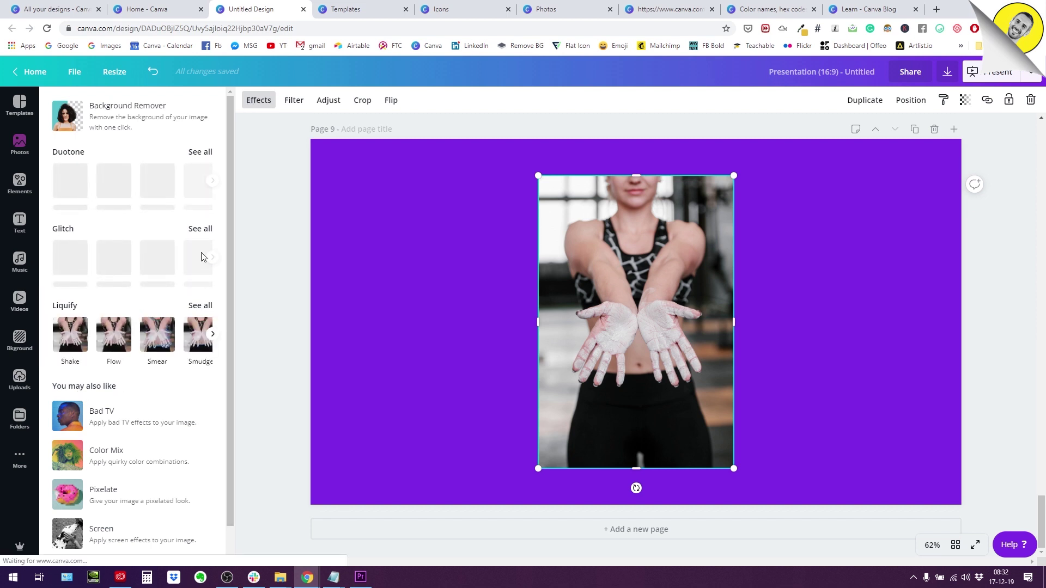
{"action": "scroll", "coordinate": [66, 376], "scroll_direction": "down", "scroll_amount": 2}
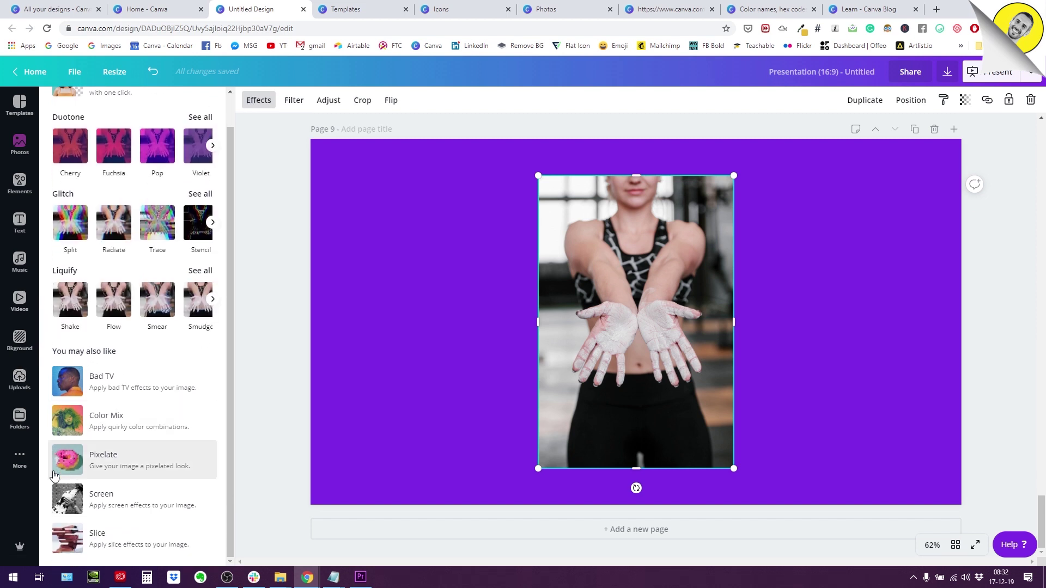
{"action": "scroll", "coordinate": [54, 474], "scroll_direction": "up", "scroll_amount": 2}
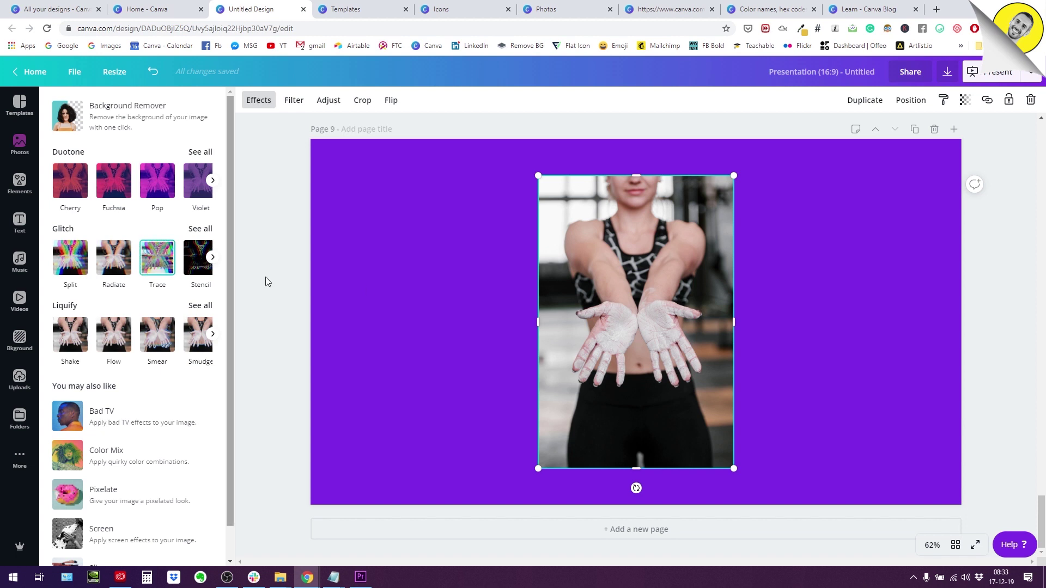
{"action": "left_click", "coordinate": [417, 287]}
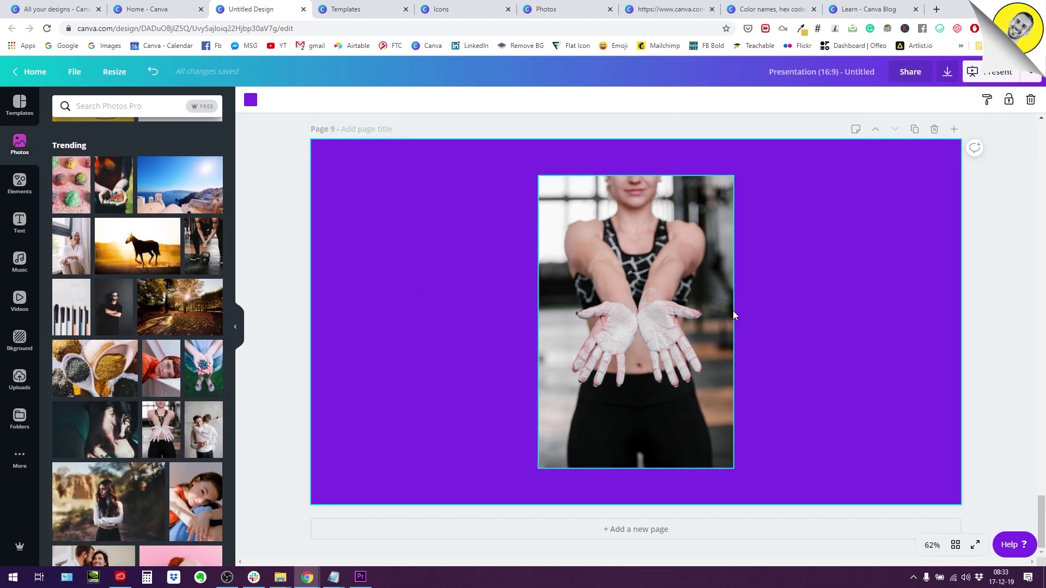
Browse the full list of Share publishing destinations, then close it on page 9
{"action": "left_click", "coordinate": [1030, 77]}
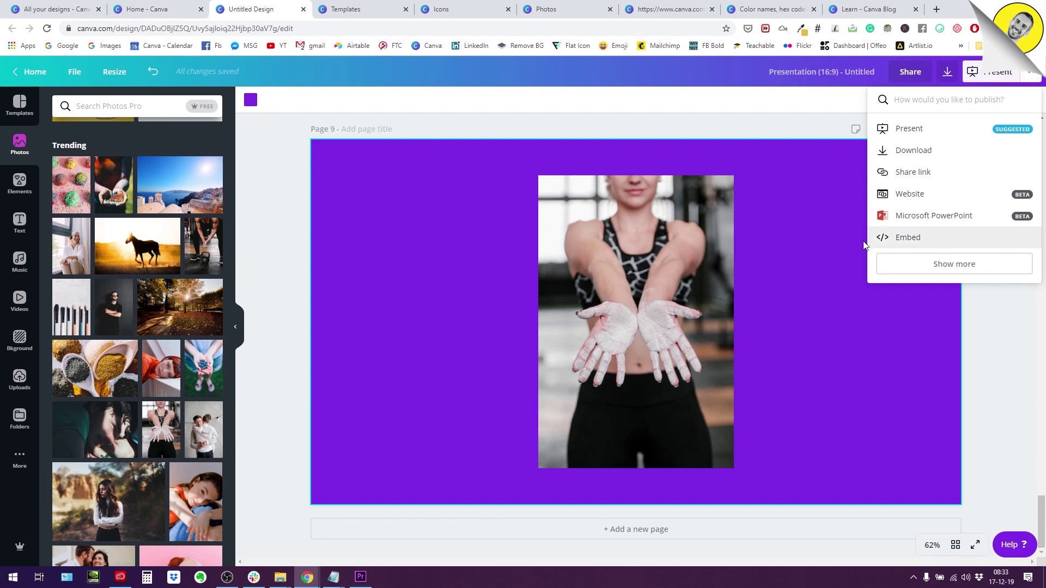
{"action": "left_click", "coordinate": [927, 265]}
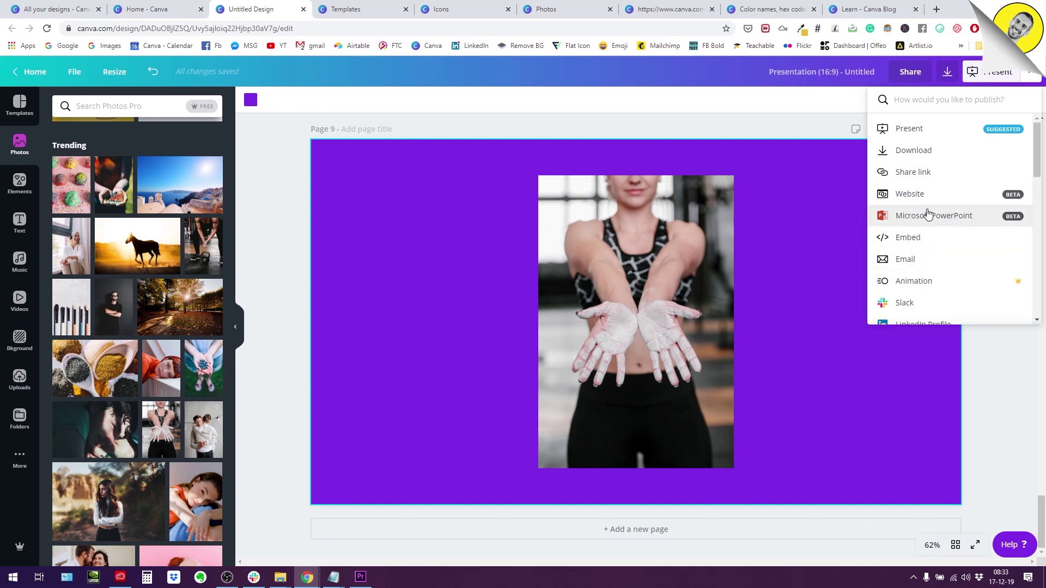
{"action": "scroll", "coordinate": [920, 197], "scroll_direction": "down", "scroll_amount": 2}
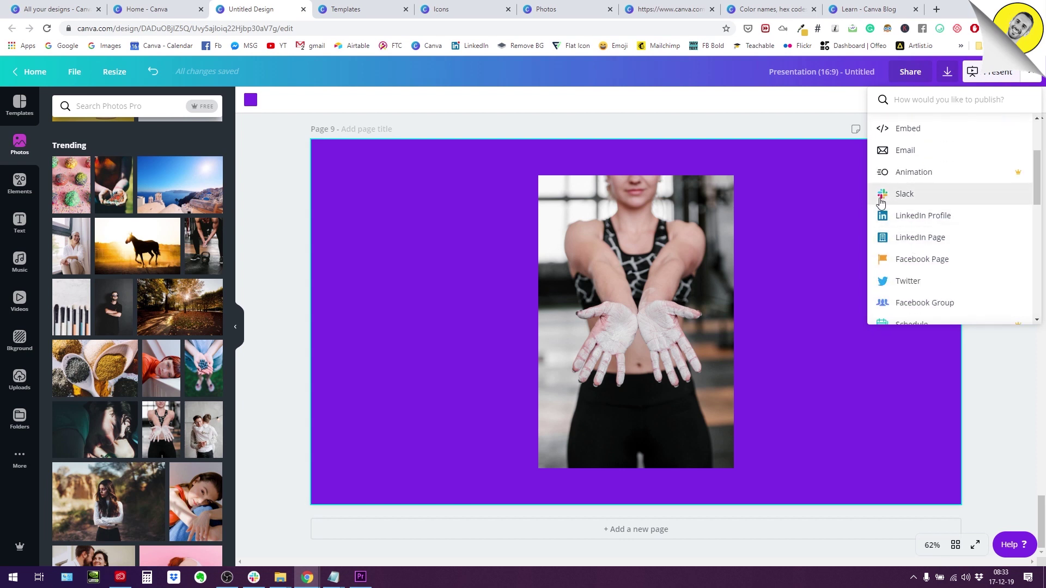
{"action": "scroll", "coordinate": [914, 224], "scroll_direction": "down", "scroll_amount": 2}
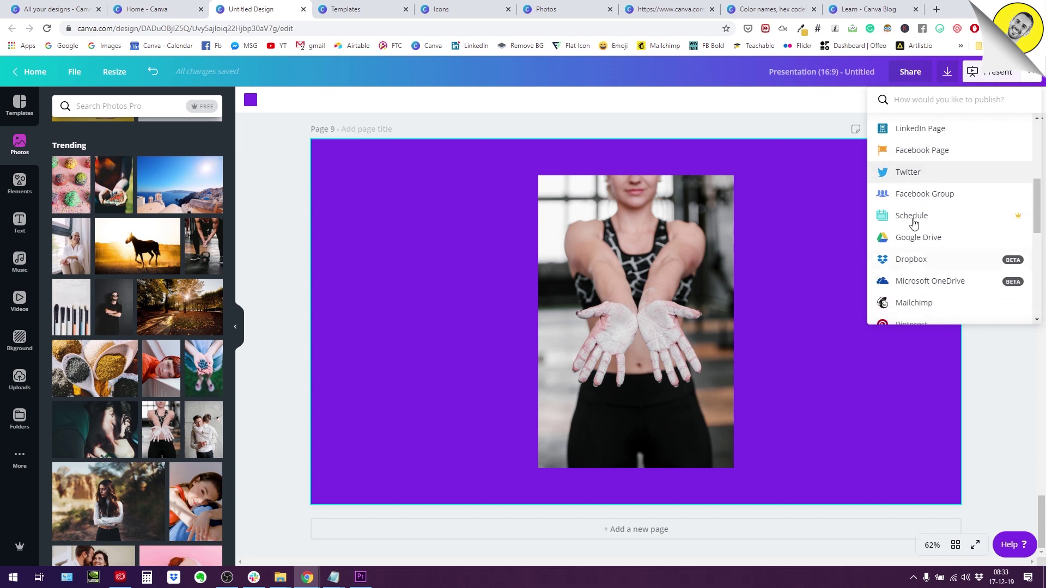
{"action": "scroll", "coordinate": [900, 264], "scroll_direction": "down", "scroll_amount": 1}
{"action": "scroll", "coordinate": [899, 227], "scroll_direction": "down", "scroll_amount": 1}
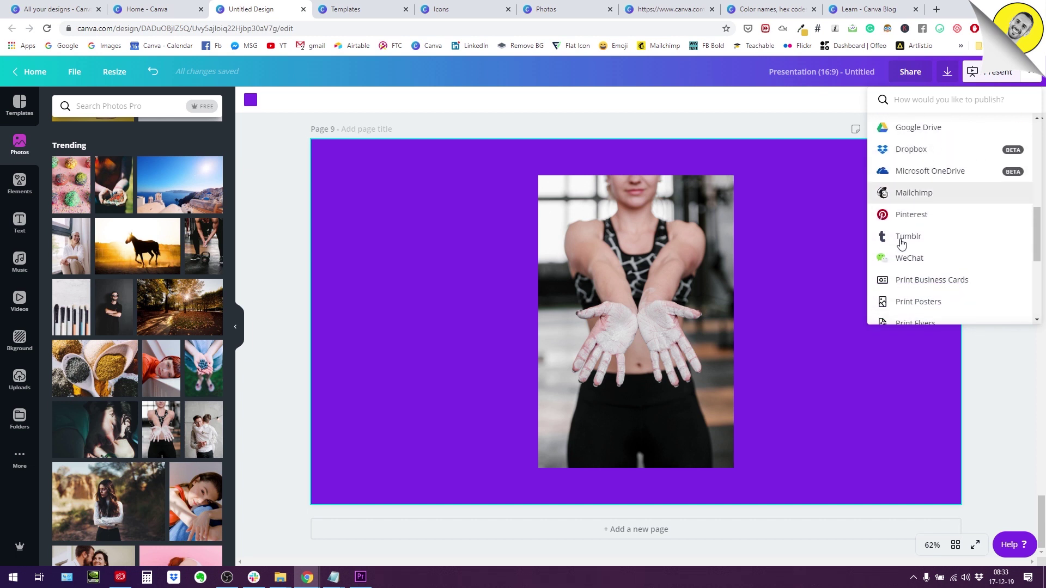
{"action": "scroll", "coordinate": [904, 240], "scroll_direction": "down", "scroll_amount": 1}
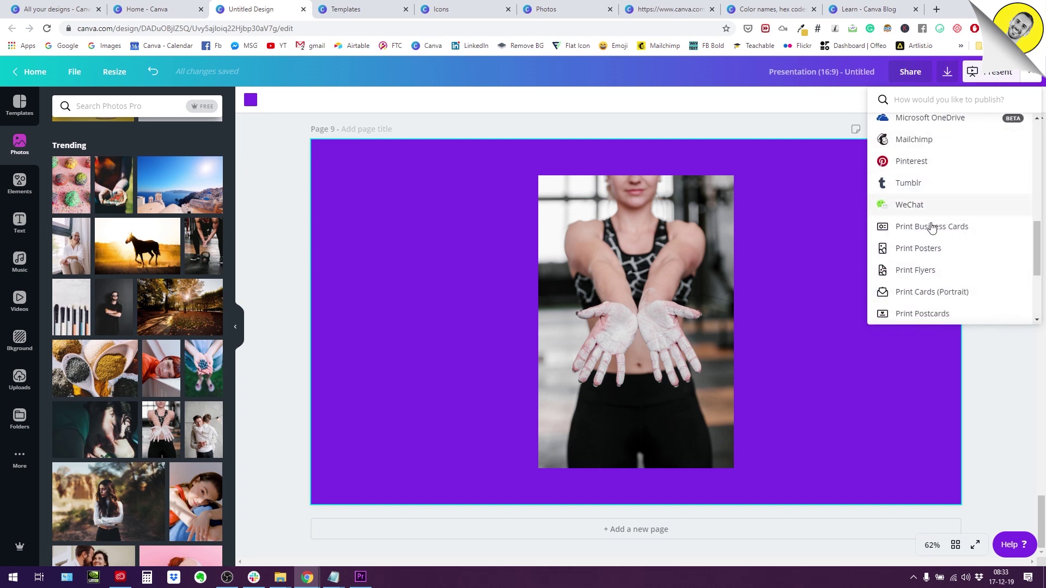
{"action": "scroll", "coordinate": [905, 223], "scroll_direction": "down", "scroll_amount": 2}
{"action": "left_click", "coordinate": [888, 363]}
{"action": "scroll", "coordinate": [871, 376], "scroll_direction": "up", "scroll_amount": 4}
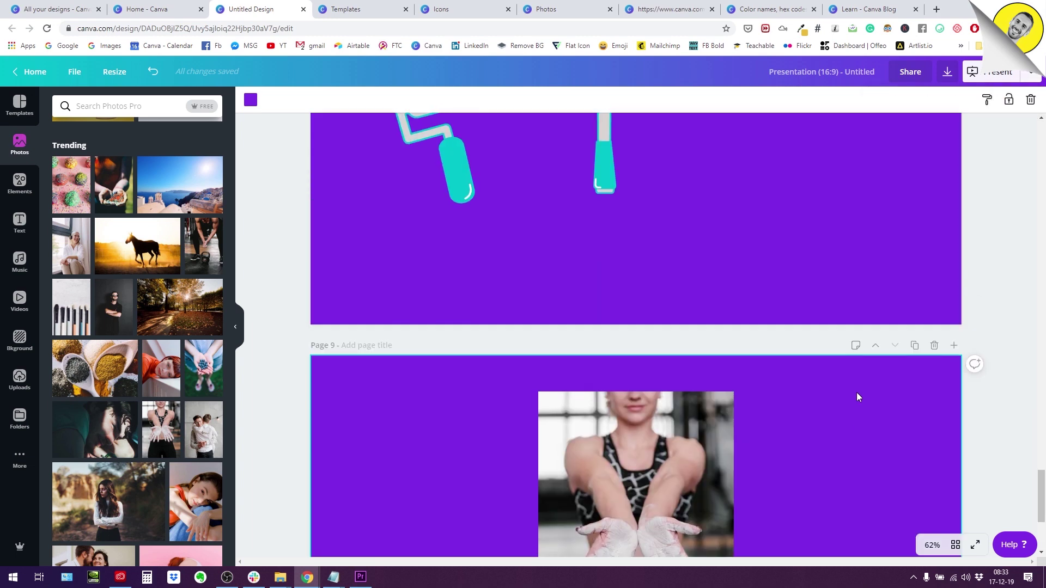
Visit the Templates, Icons, Photos and Apps library tabs in turn, ending on Apps
{"action": "scroll", "coordinate": [843, 396], "scroll_direction": "down", "scroll_amount": 2}
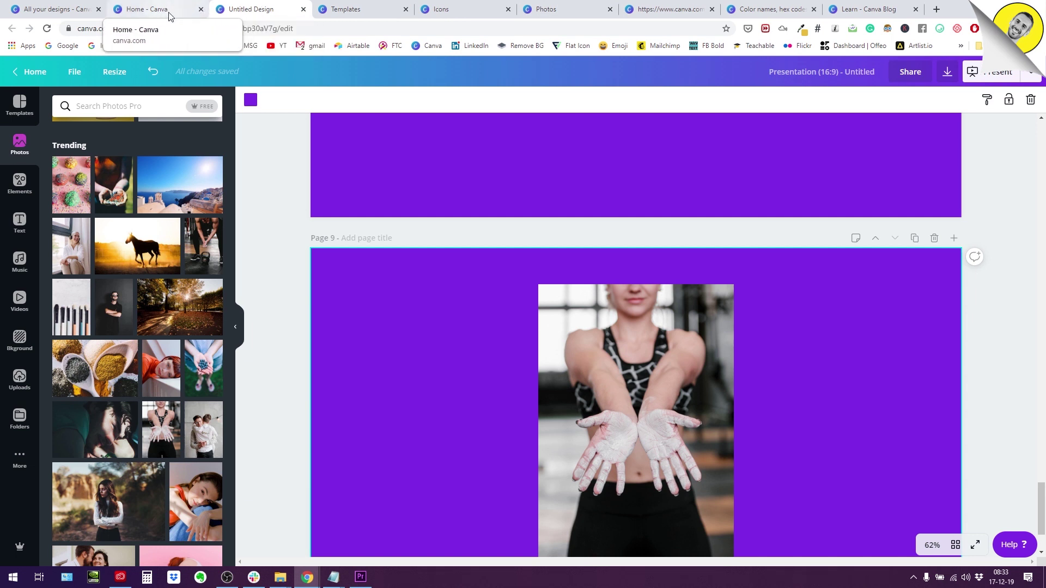
{"action": "left_click", "coordinate": [349, 16]}
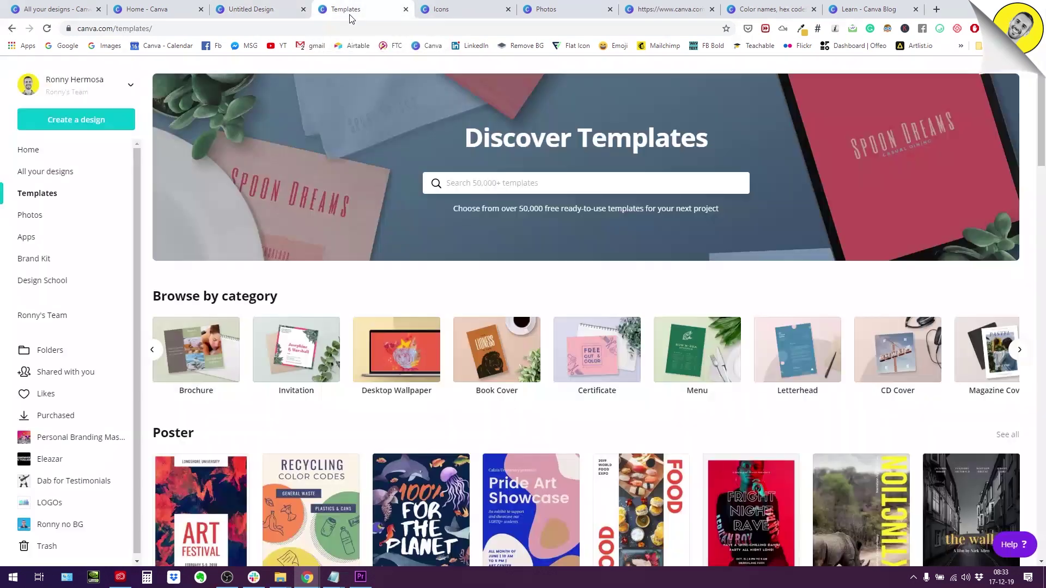
{"action": "left_click", "coordinate": [460, 18]}
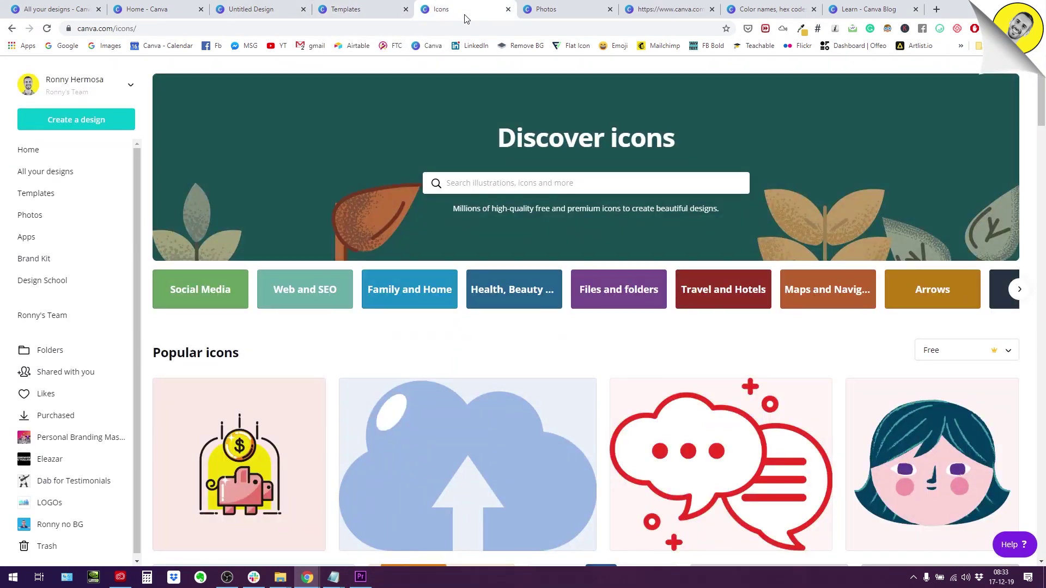
{"action": "scroll", "coordinate": [665, 327], "scroll_direction": "down", "scroll_amount": 6}
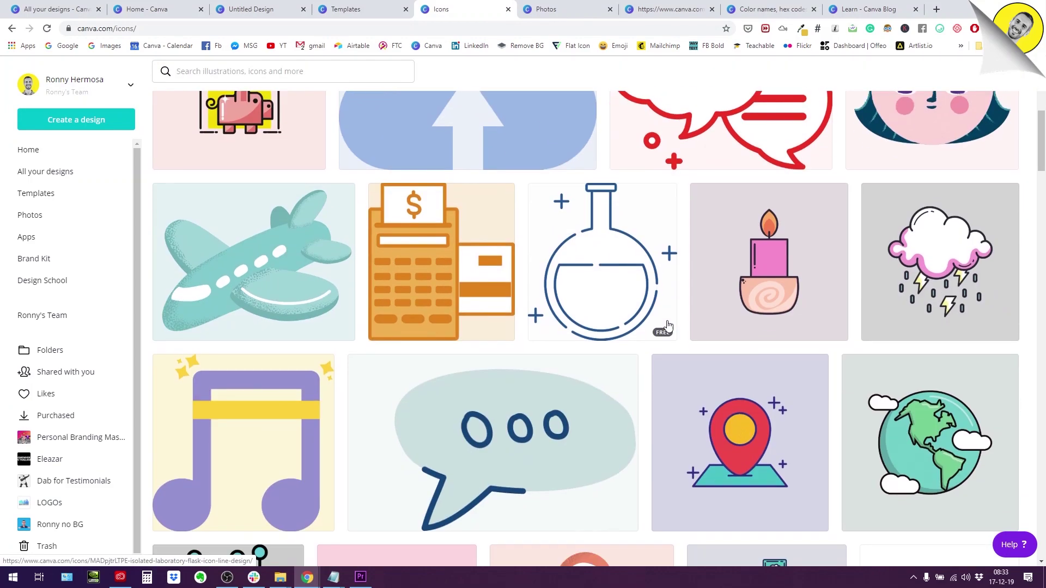
{"action": "scroll", "coordinate": [666, 327], "scroll_direction": "up", "scroll_amount": 6}
{"action": "left_click", "coordinate": [551, 9]}
{"action": "scroll", "coordinate": [557, 126], "scroll_direction": "up", "scroll_amount": 3}
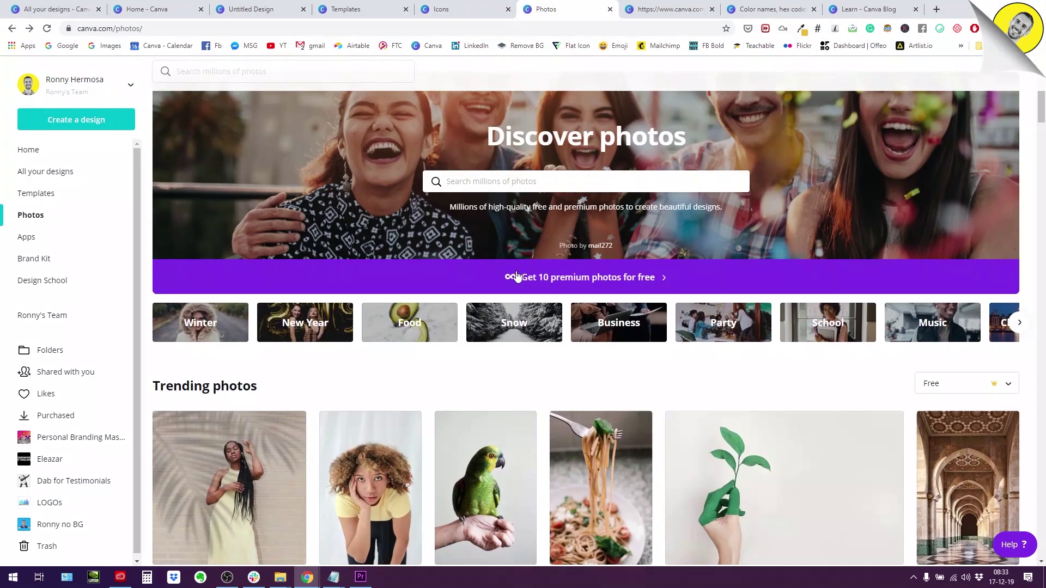
{"action": "left_click", "coordinate": [669, 15]}
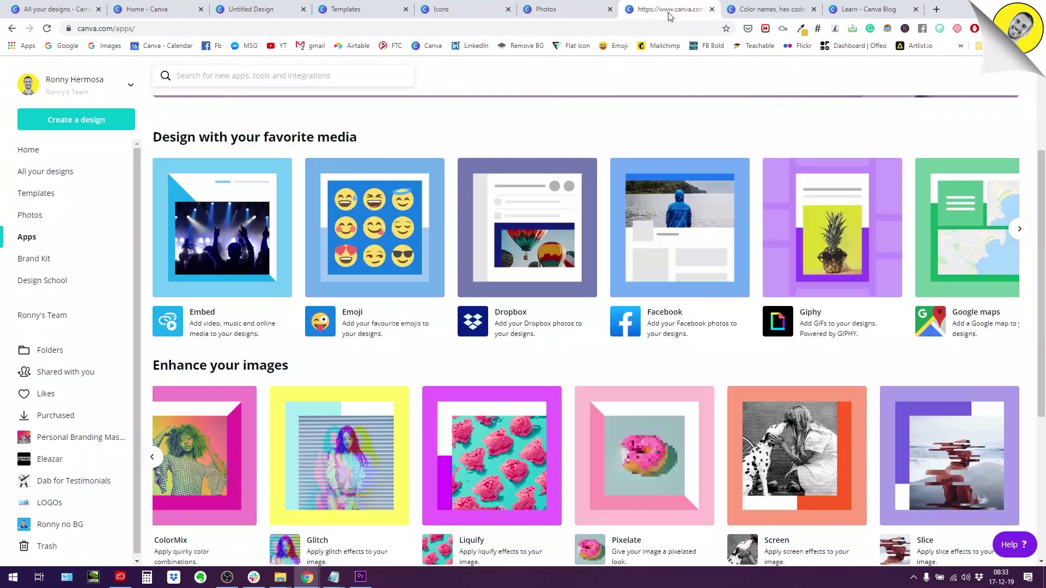
{"action": "scroll", "coordinate": [447, 146], "scroll_direction": "up", "scroll_amount": 3}
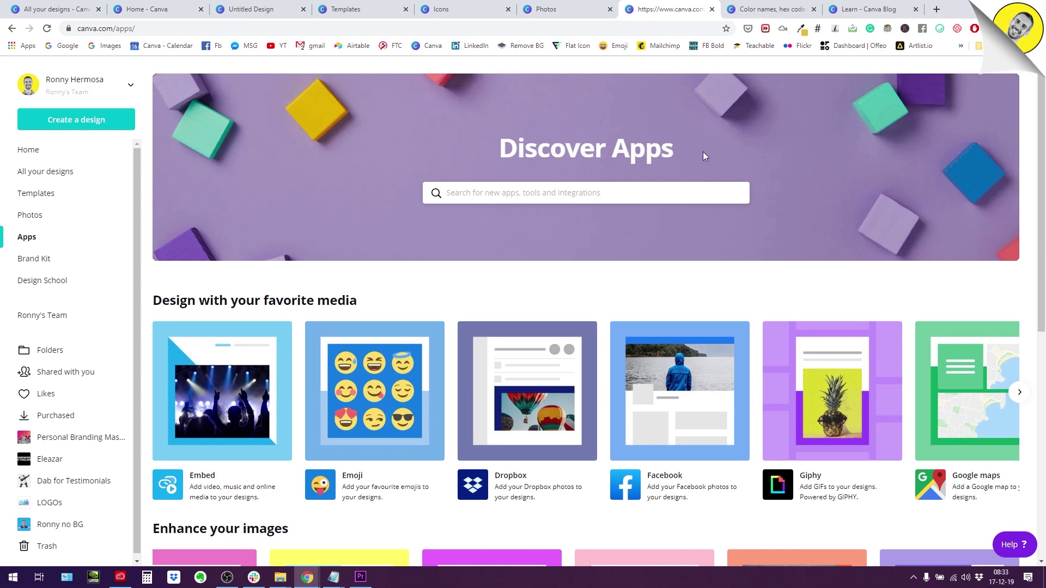
Switch to canva.com/colors and view the palette generator, palette ideas, color wheel and color meanings tools
{"action": "left_click", "coordinate": [773, 7]}
{"action": "scroll", "coordinate": [638, 289], "scroll_direction": "up", "scroll_amount": 15}
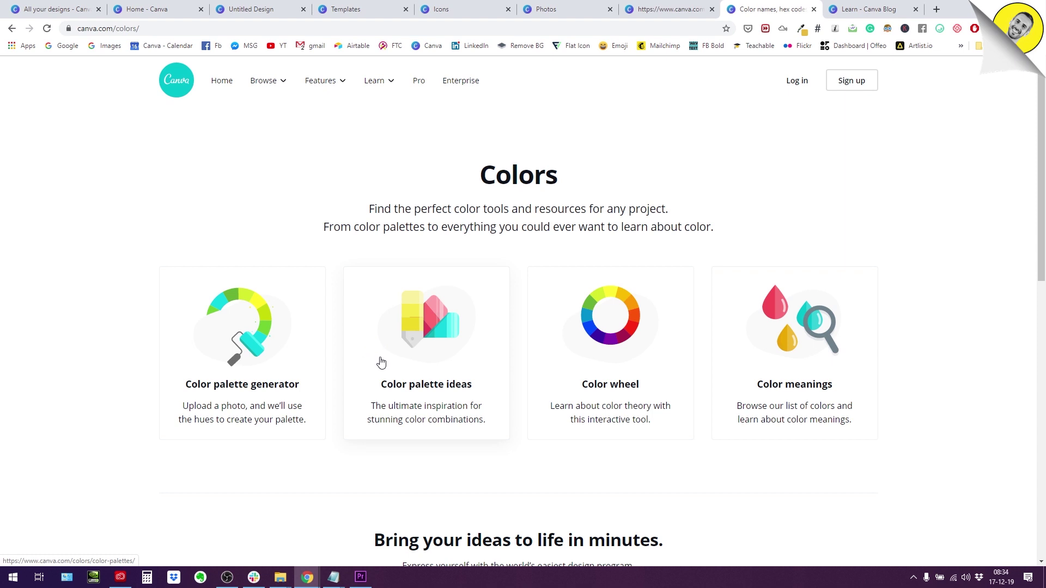
Switch to the Learn blog and scroll down through its Design, Marketing and Branding articles
{"action": "left_click", "coordinate": [861, 15]}
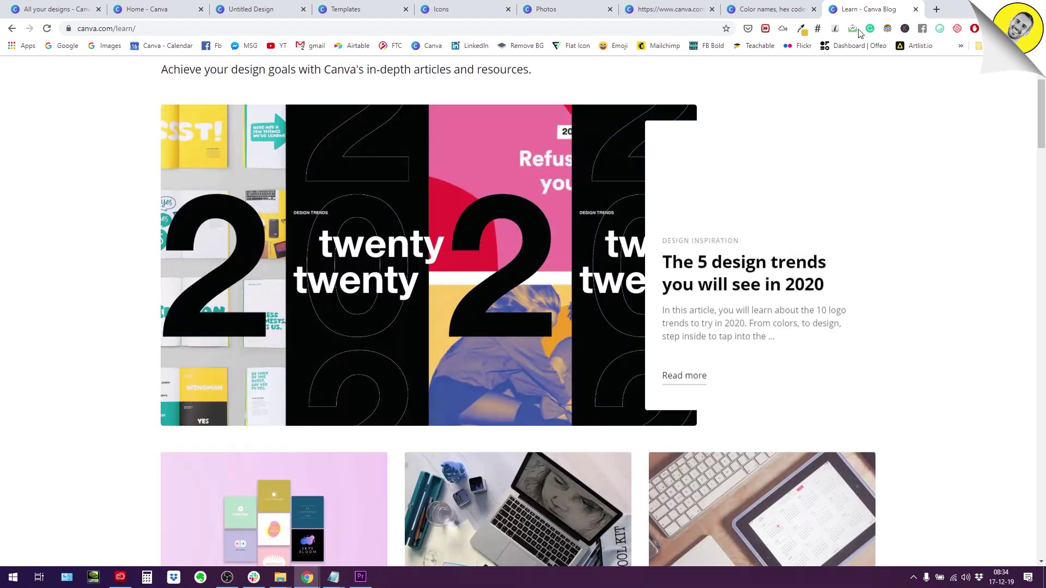
{"action": "scroll", "coordinate": [874, 165], "scroll_direction": "up", "scroll_amount": 2}
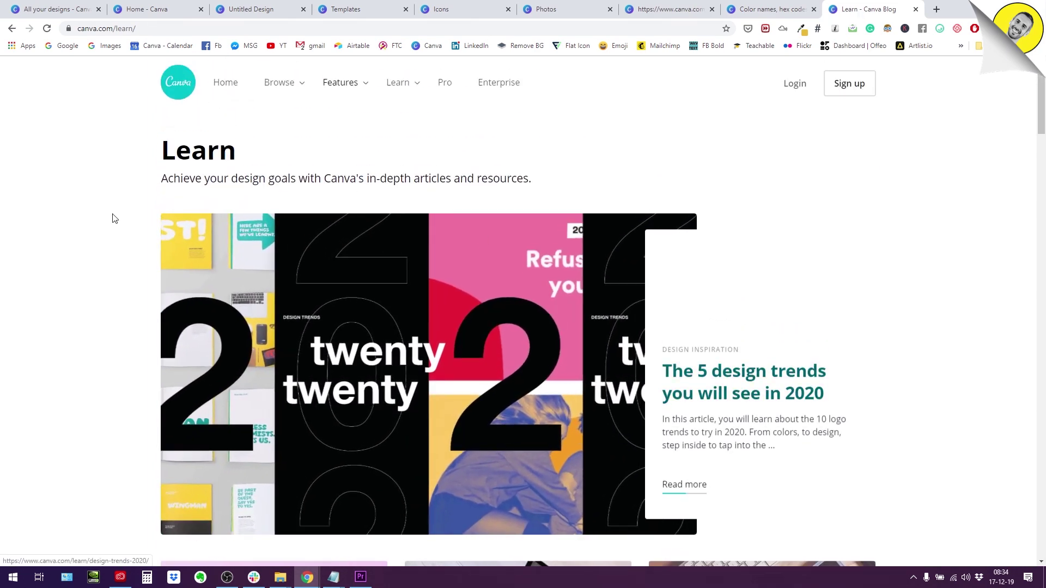
{"action": "scroll", "coordinate": [216, 198], "scroll_direction": "down", "scroll_amount": 2}
{"action": "scroll", "coordinate": [216, 197], "scroll_direction": "up", "scroll_amount": 2}
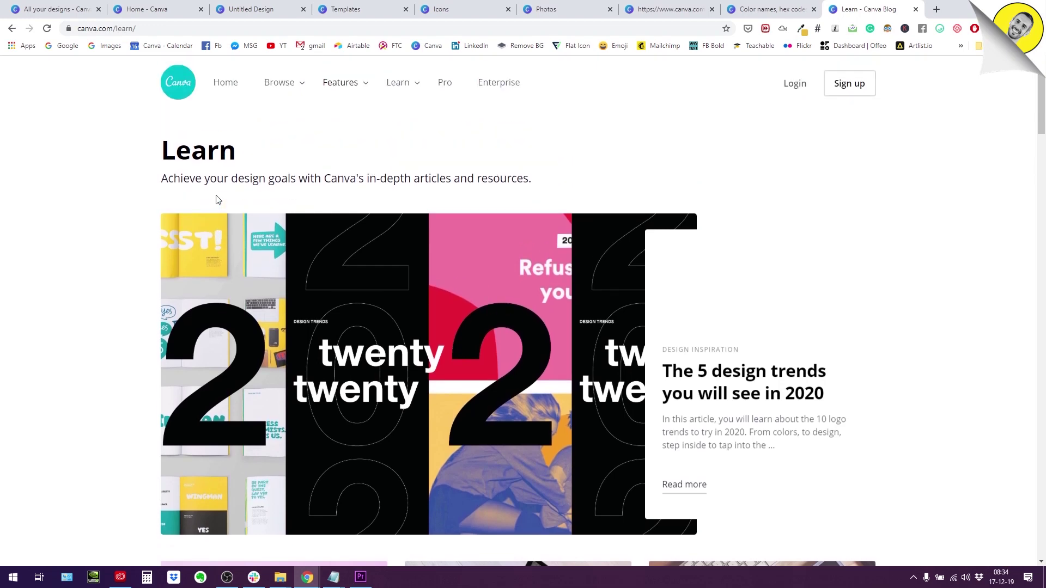
{"action": "scroll", "coordinate": [267, 231], "scroll_direction": "down", "scroll_amount": 4}
{"action": "scroll", "coordinate": [269, 236], "scroll_direction": "down", "scroll_amount": 4}
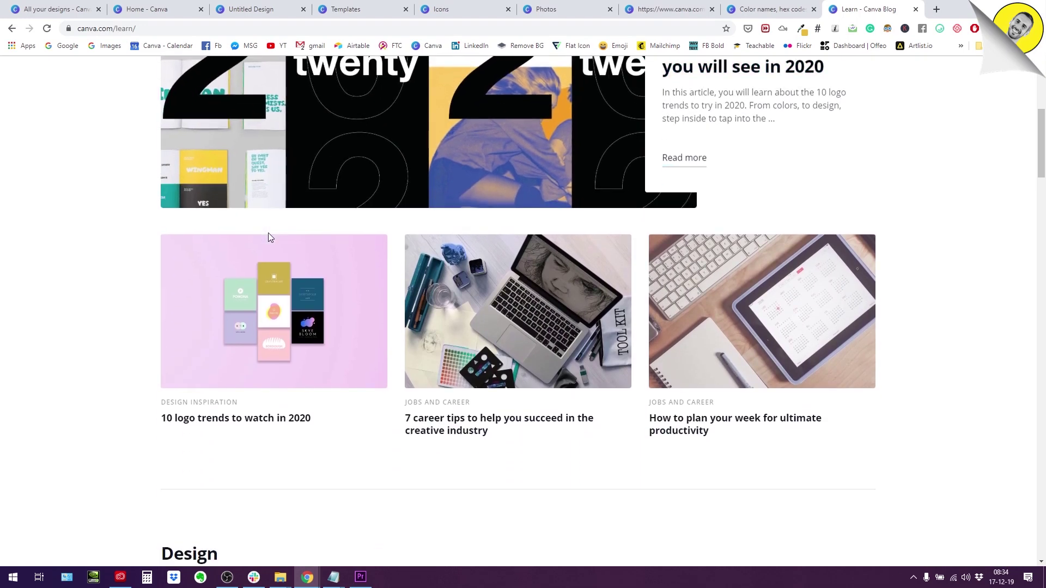
{"action": "scroll", "coordinate": [268, 235], "scroll_direction": "down", "scroll_amount": 6}
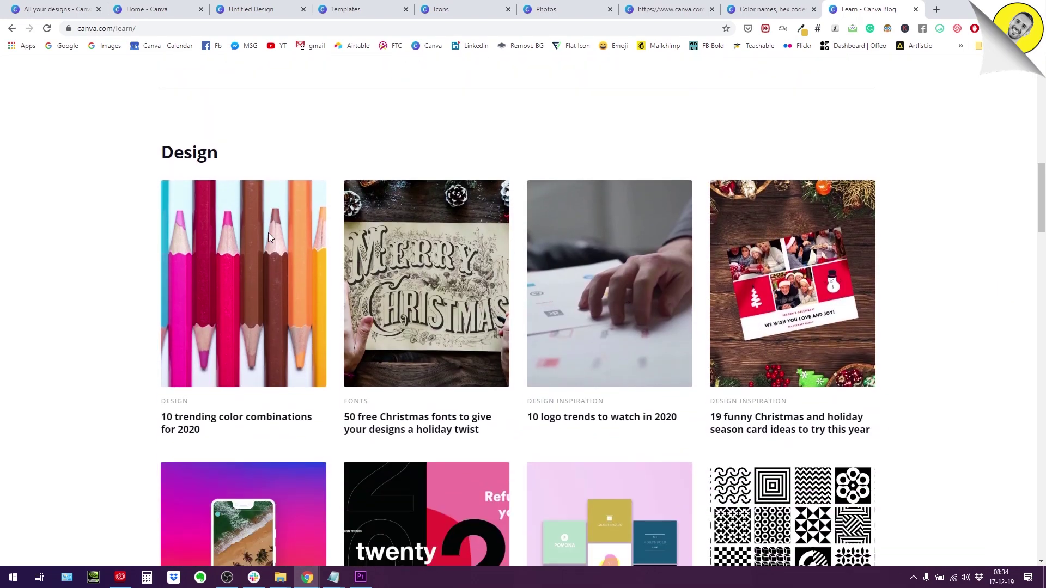
{"action": "scroll", "coordinate": [248, 260], "scroll_direction": "down", "scroll_amount": 14}
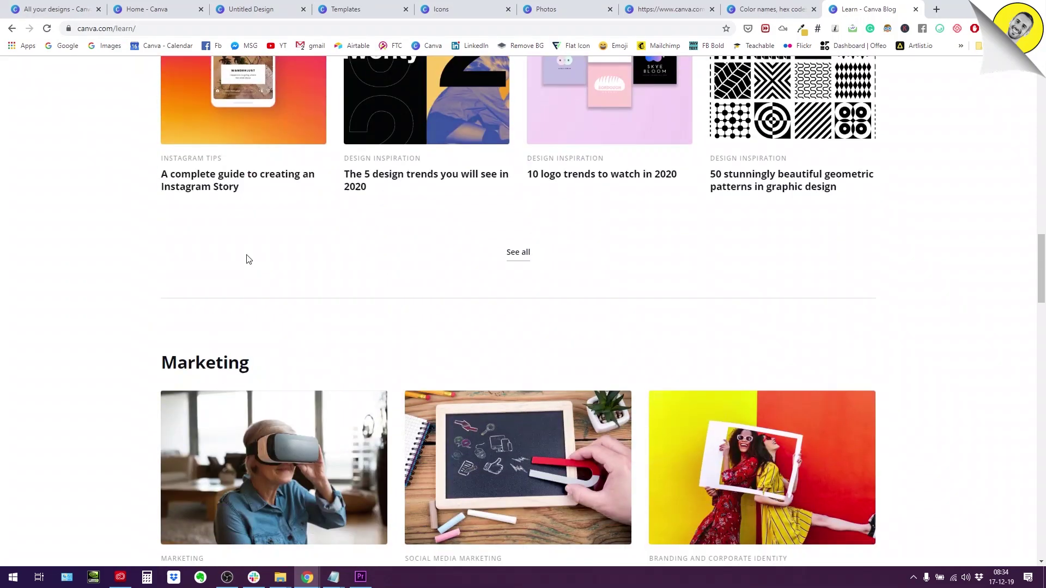
{"action": "scroll", "coordinate": [247, 260], "scroll_direction": "down", "scroll_amount": 13}
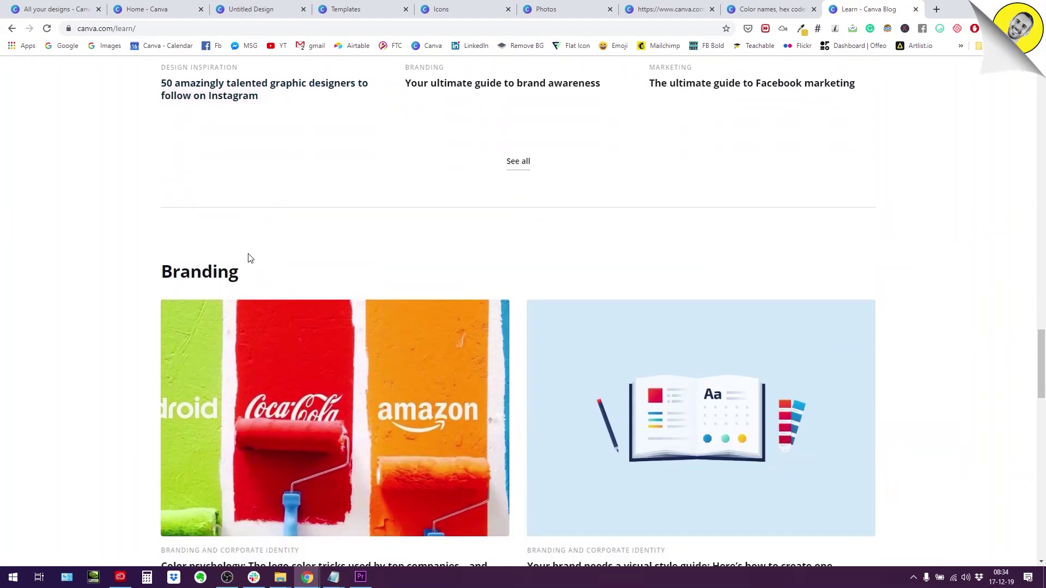
{"action": "scroll", "coordinate": [695, 362], "scroll_direction": "down", "scroll_amount": 11}
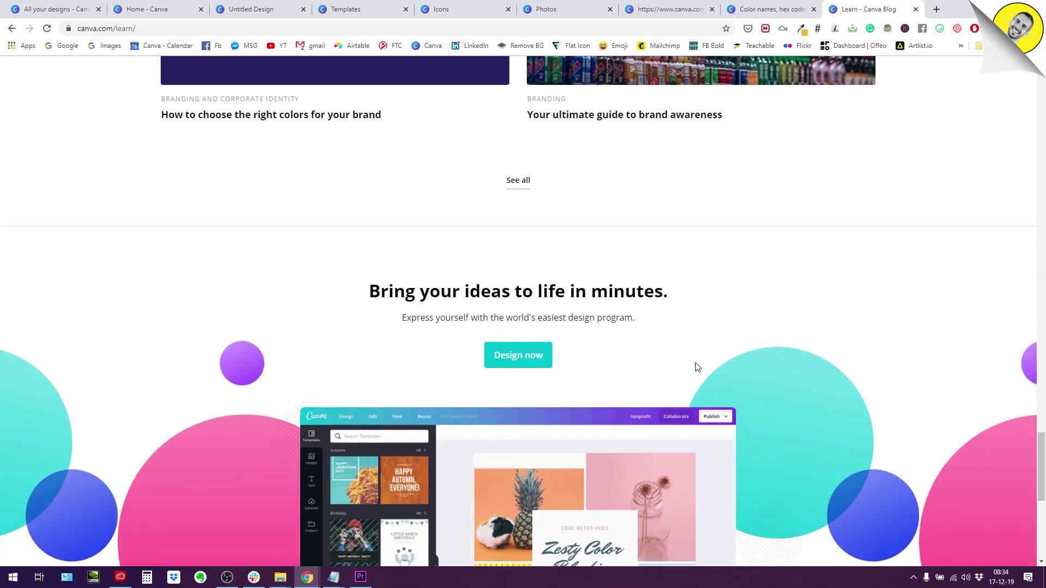
Scroll back to the top of the Learn page showing 'The 5 design trends you will see in 2020'
{"action": "scroll", "coordinate": [693, 361], "scroll_direction": "up", "scroll_amount": 14}
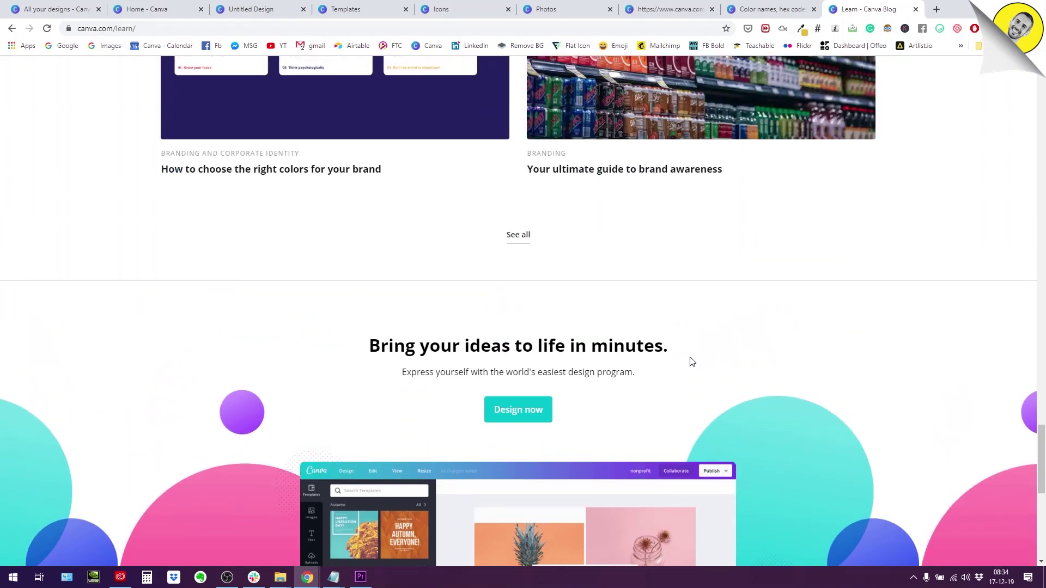
{"action": "scroll", "coordinate": [690, 361], "scroll_direction": "up", "scroll_amount": 16}
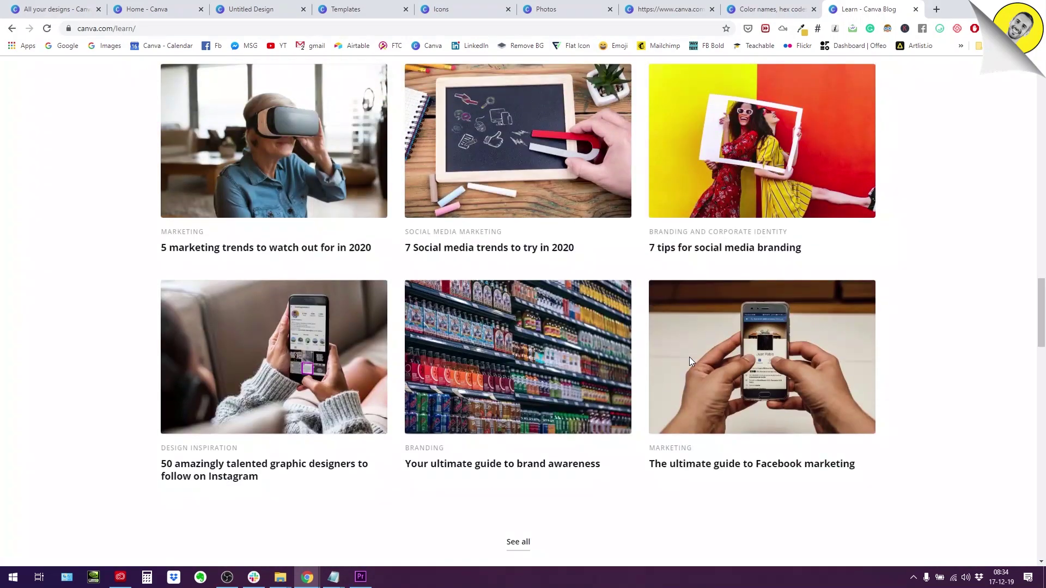
{"action": "scroll", "coordinate": [690, 361], "scroll_direction": "up", "scroll_amount": 8}
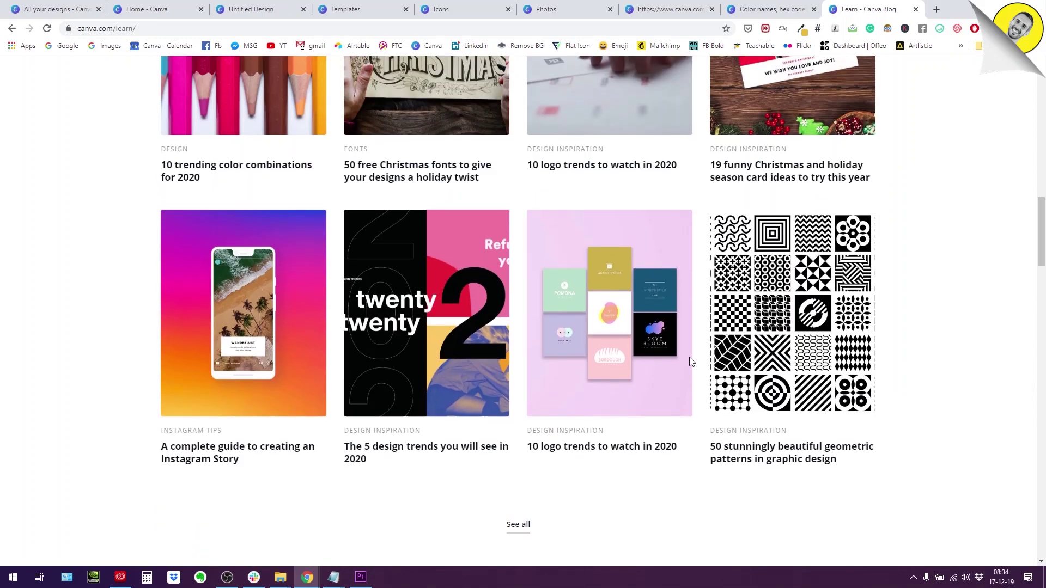
{"action": "scroll", "coordinate": [690, 361], "scroll_direction": "down", "scroll_amount": 2}
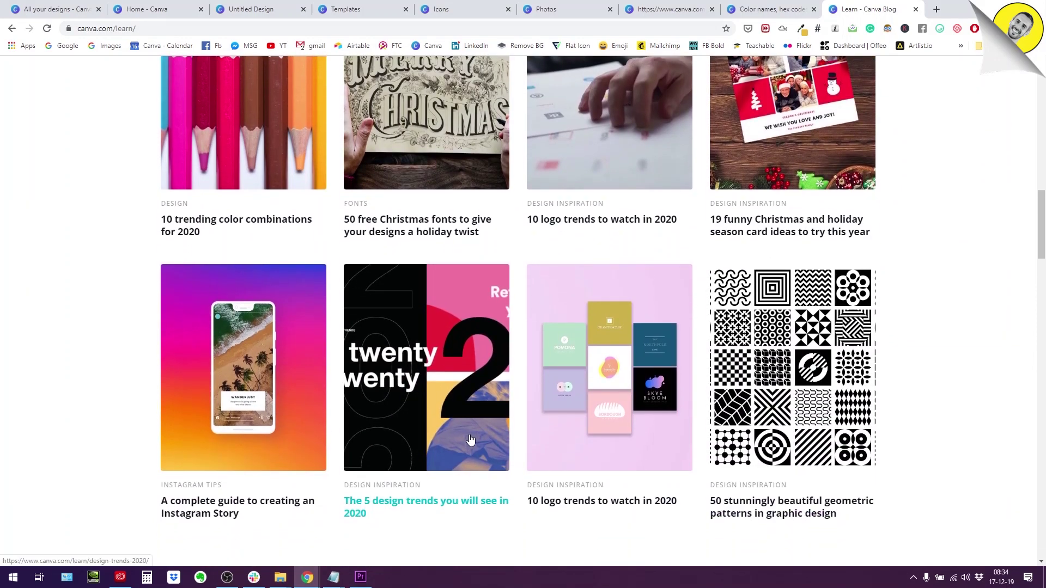
{"action": "scroll", "coordinate": [674, 367], "scroll_direction": "up", "scroll_amount": 3}
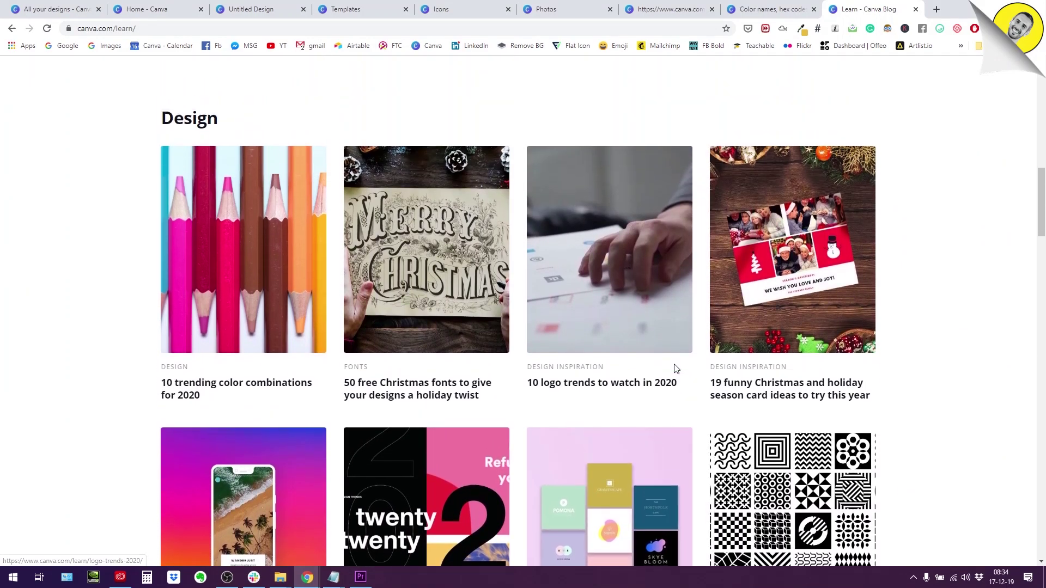
{"action": "scroll", "coordinate": [675, 369], "scroll_direction": "up", "scroll_amount": 14}
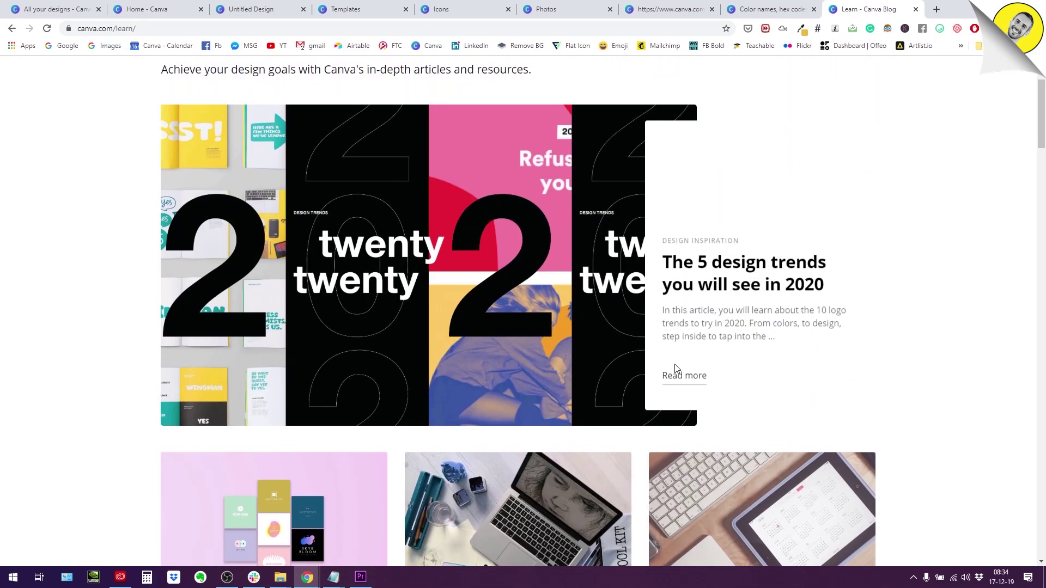
{"action": "scroll", "coordinate": [674, 369], "scroll_direction": "down", "scroll_amount": 1}
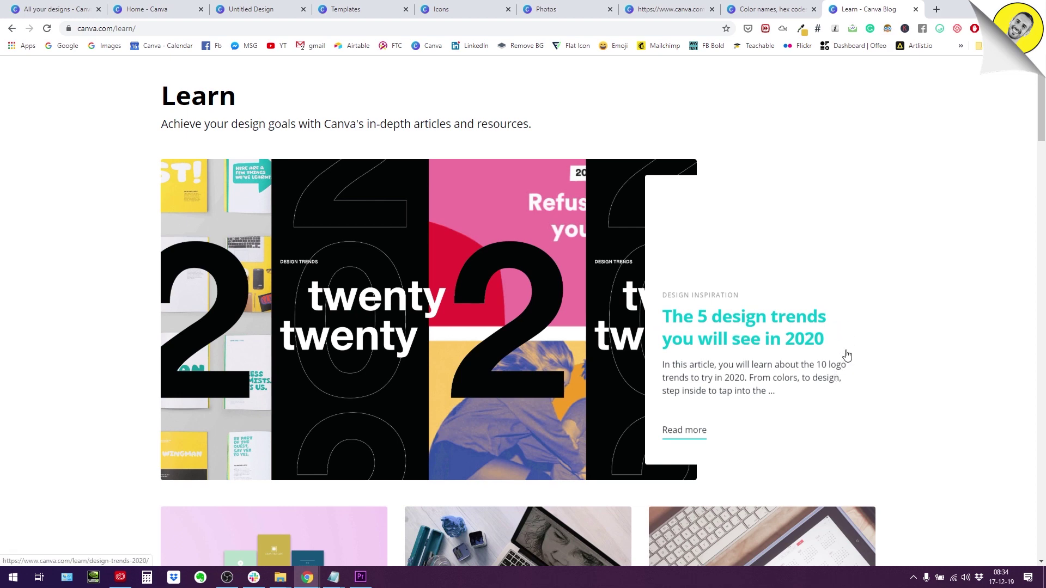
{"action": "scroll", "coordinate": [838, 369], "scroll_direction": "down", "scroll_amount": 3}
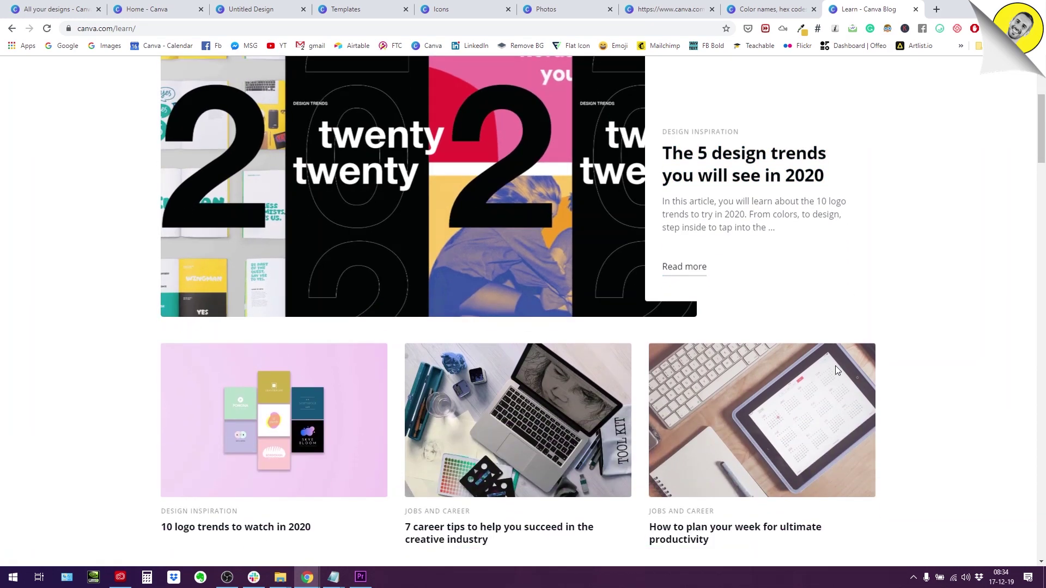
{"action": "scroll", "coordinate": [836, 371], "scroll_direction": "up", "scroll_amount": 3}
{"action": "scroll", "coordinate": [836, 369], "scroll_direction": "up", "scroll_amount": 1}
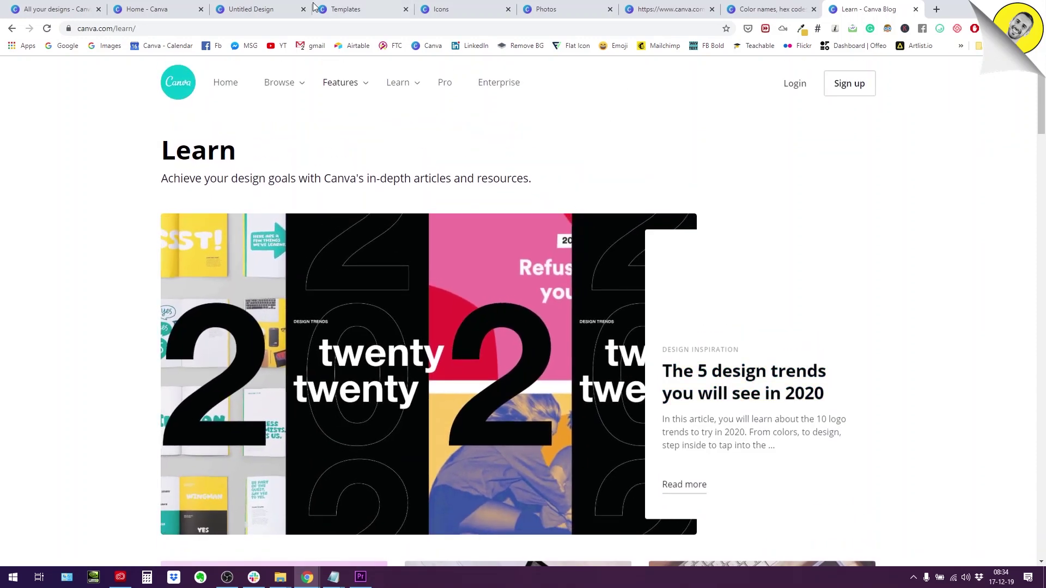
{"action": "mouse_move", "coordinate": [345, 84]}
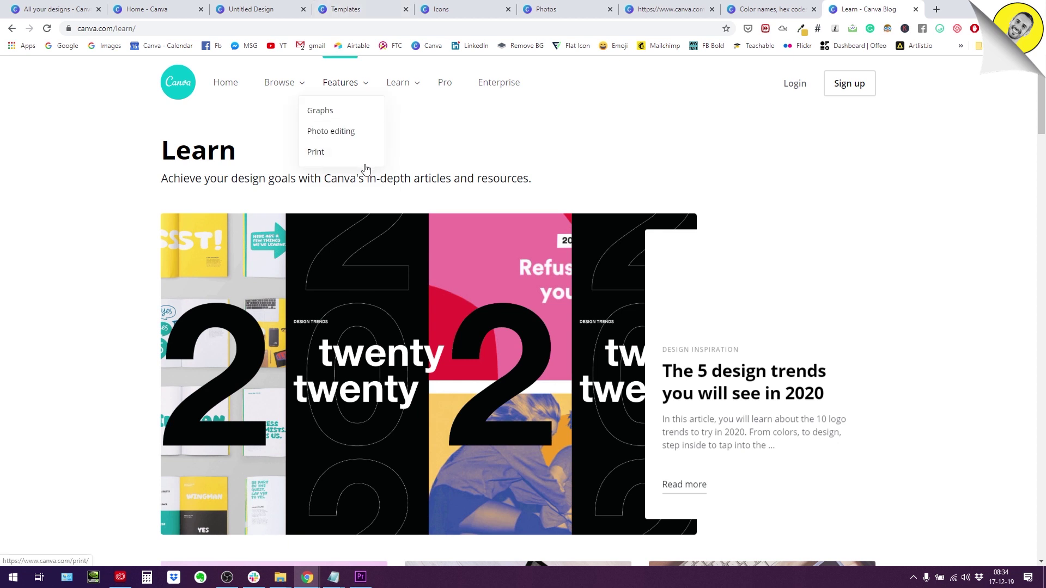